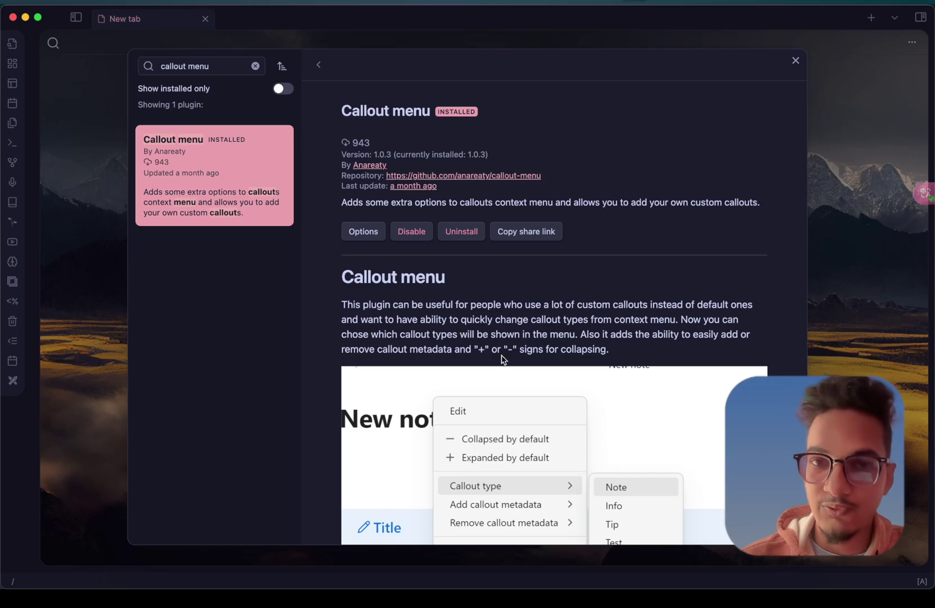
Scroll through the Callout menu plugin's description page (version 1.0.3)
{"action": "scroll", "coordinate": [502, 359], "scroll_direction": "down", "scroll_amount": 3}
{"action": "scroll", "coordinate": [522, 326], "scroll_direction": "up", "scroll_amount": 3}
{"action": "scroll", "coordinate": [523, 326], "scroll_direction": "down", "scroll_amount": 4}
{"action": "scroll", "coordinate": [523, 326], "scroll_direction": "up", "scroll_amount": 2}
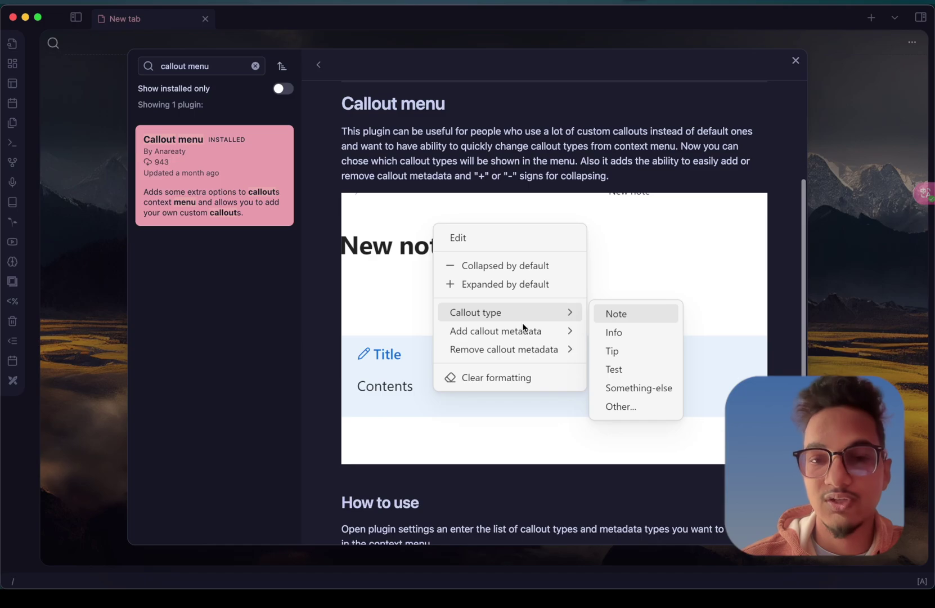
{"action": "scroll", "coordinate": [521, 324], "scroll_direction": "down", "scroll_amount": 2}
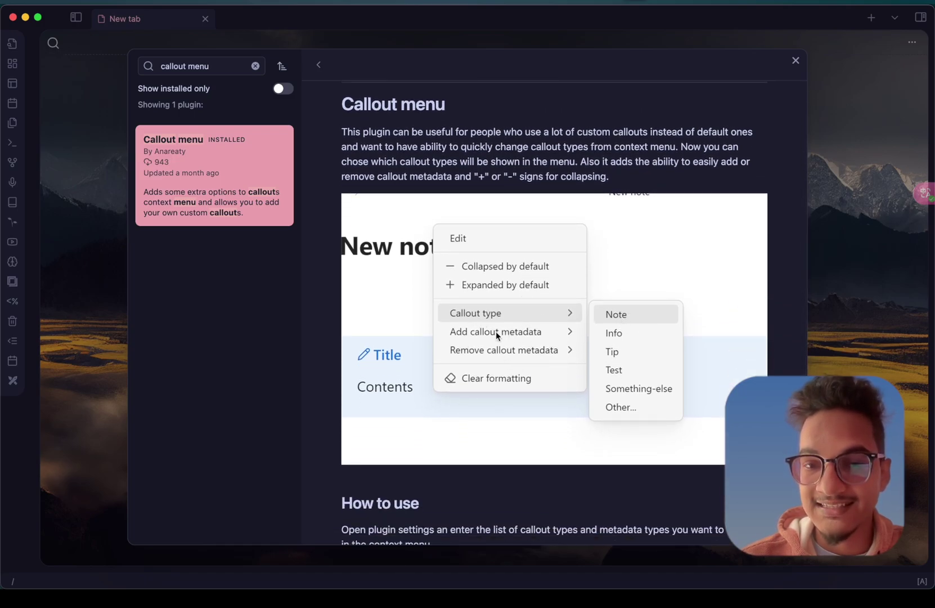
{"action": "scroll", "coordinate": [486, 343], "scroll_direction": "up", "scroll_amount": 2}
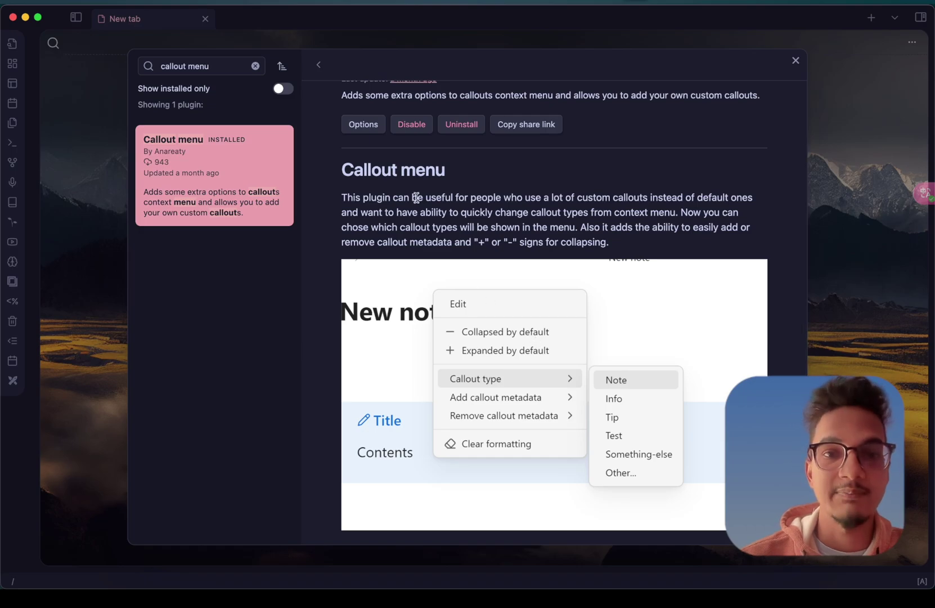
Change the Callout menu types to 'note, info, tip, daner, warning, summary' and close settings
{"action": "left_click", "coordinate": [370, 133]}
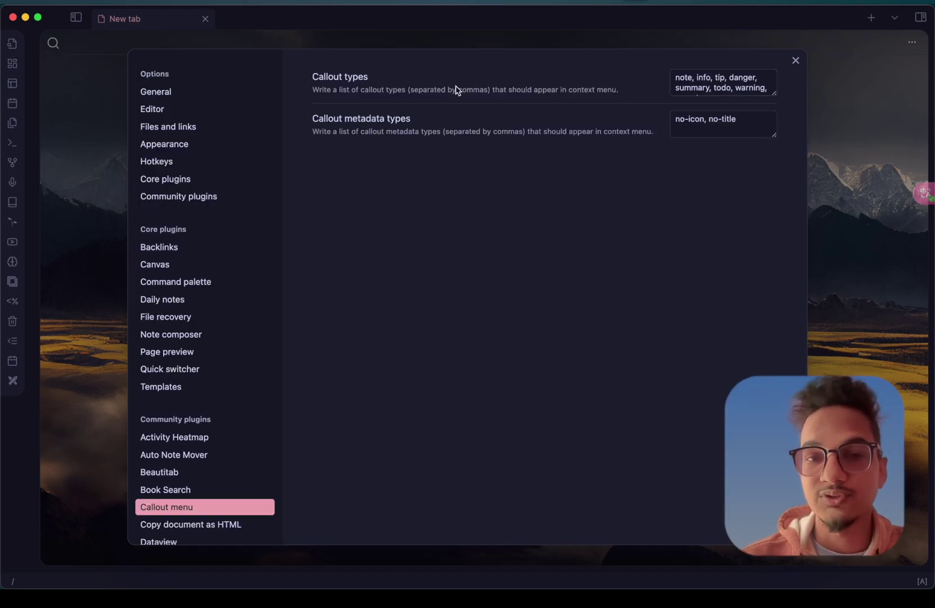
{"action": "left_click_drag", "start_coordinate": [729, 79], "coordinate": [770, 106]}
{"action": "key", "text": "BackSpace"}
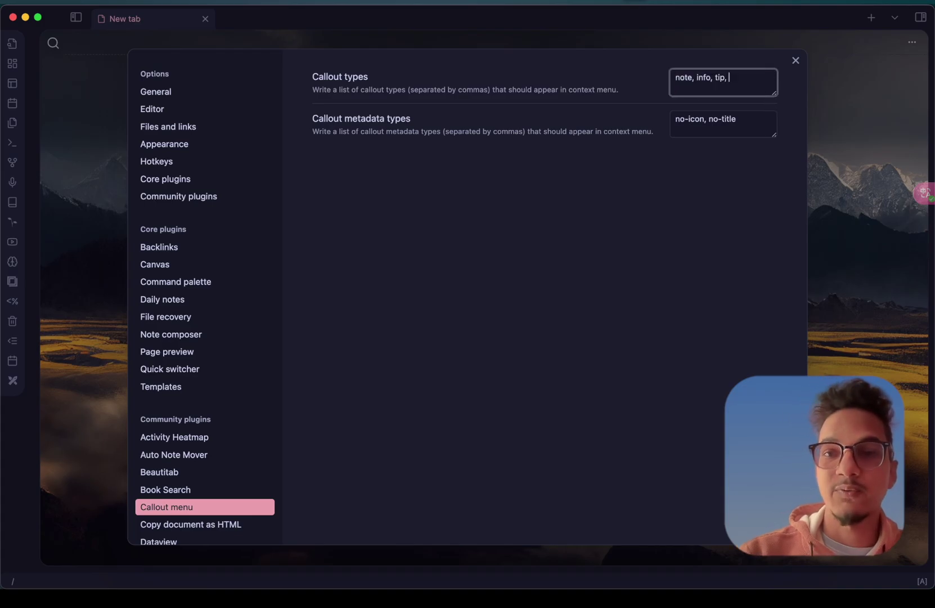
{"action": "type", "text": "daner, warning,"}
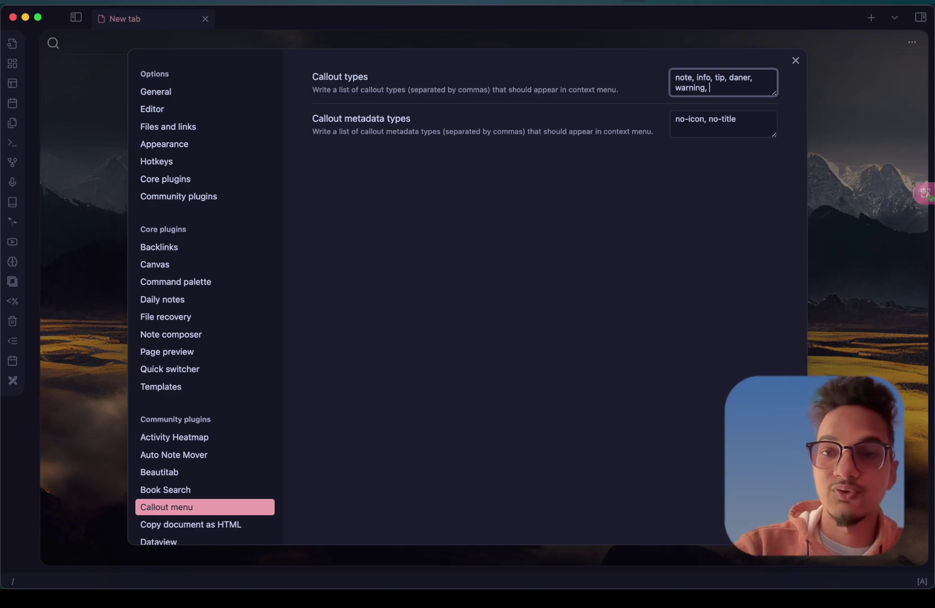
{"action": "type", "text": " summary"}
{"action": "left_click", "coordinate": [353, 101]}
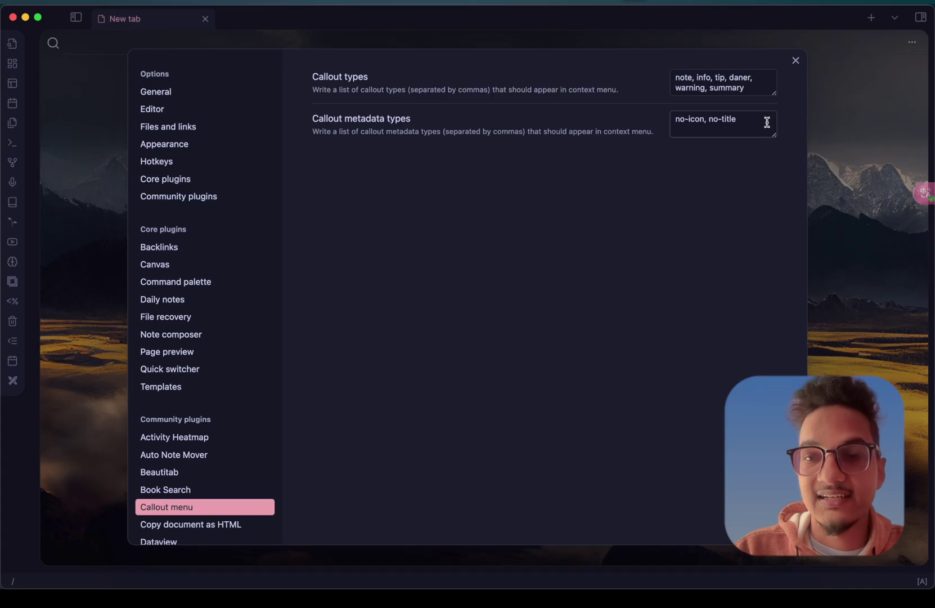
{"action": "left_click", "coordinate": [796, 61]}
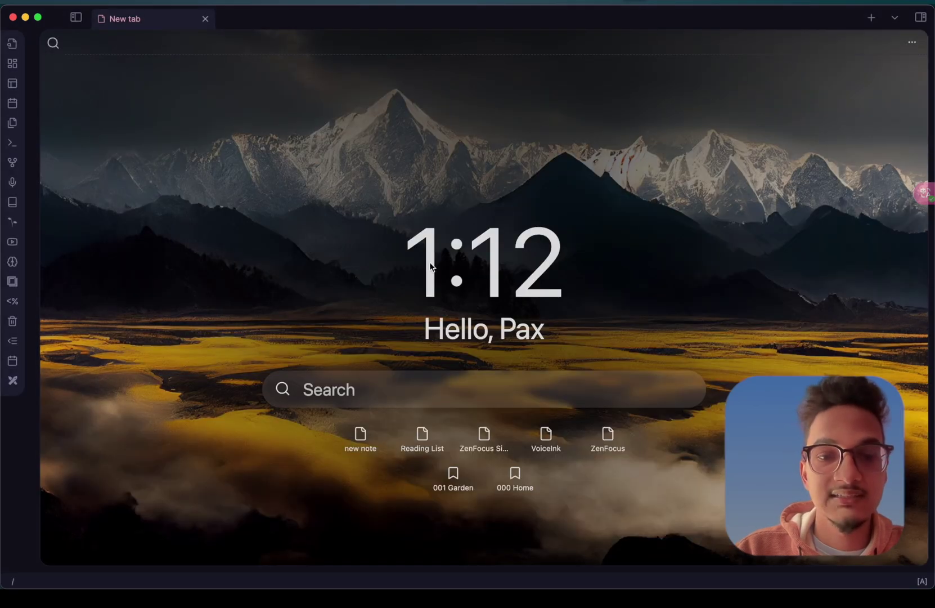
Open 'new note', toggle reading view and back, and switch the callout type to Daner
{"action": "left_click", "coordinate": [360, 438]}
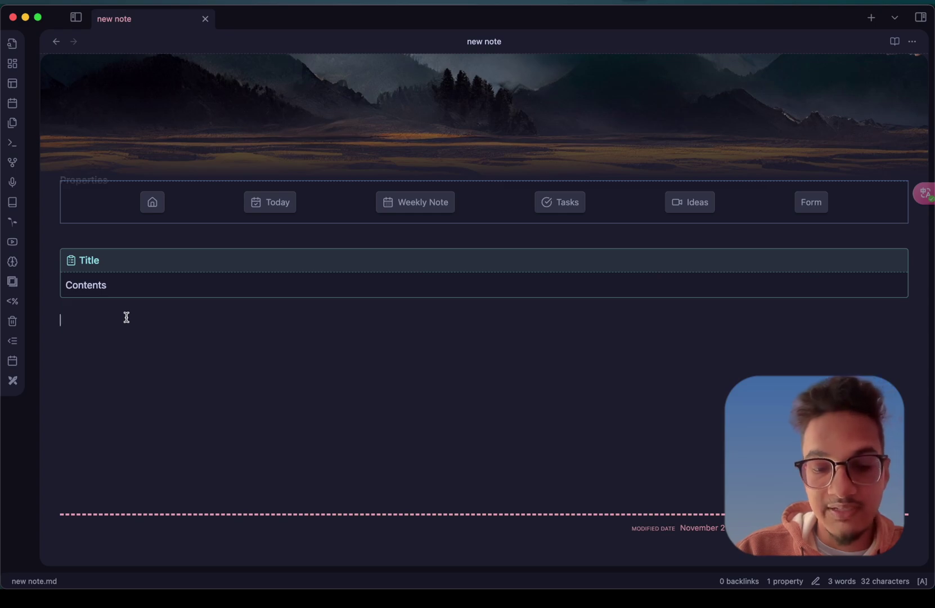
{"action": "key", "text": "super+e"}
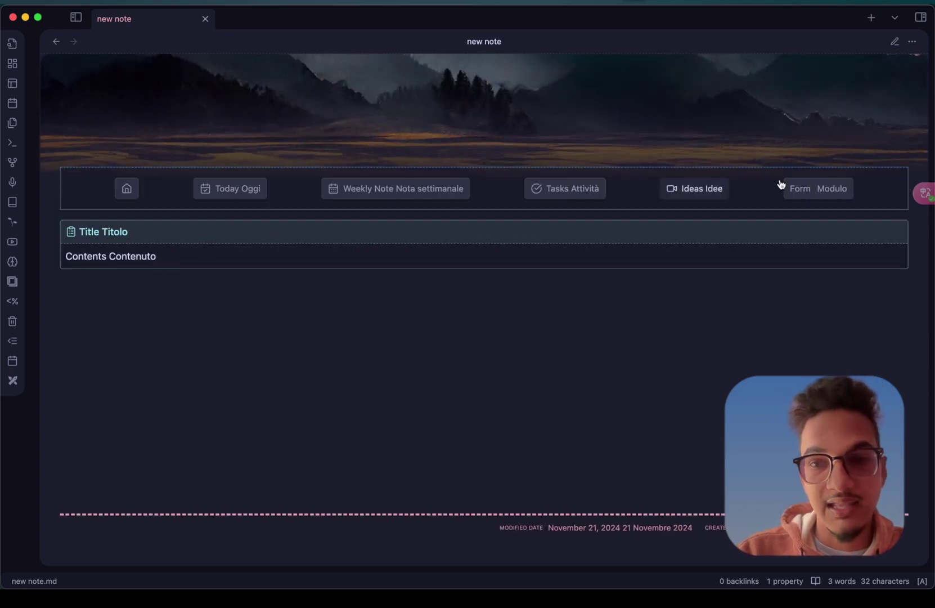
{"action": "key", "text": "super+e"}
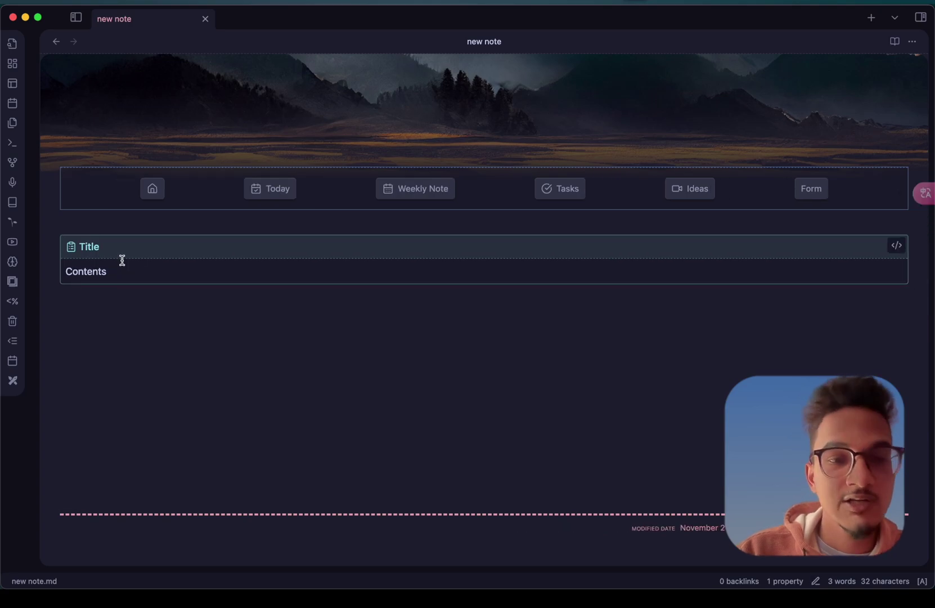
{"action": "right_click", "coordinate": [107, 245]}
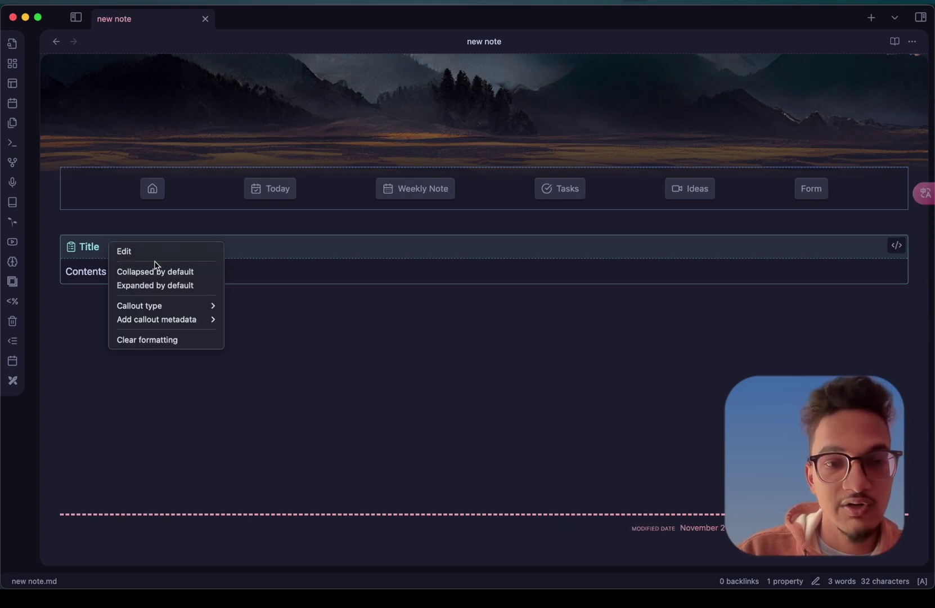
{"action": "mouse_move", "coordinate": [154, 309]}
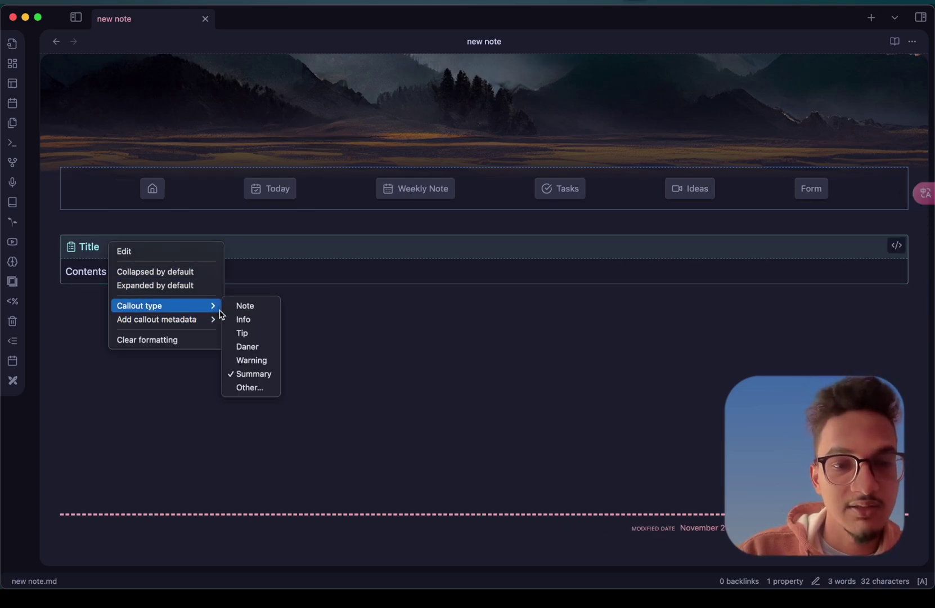
{"action": "left_click", "coordinate": [248, 347]}
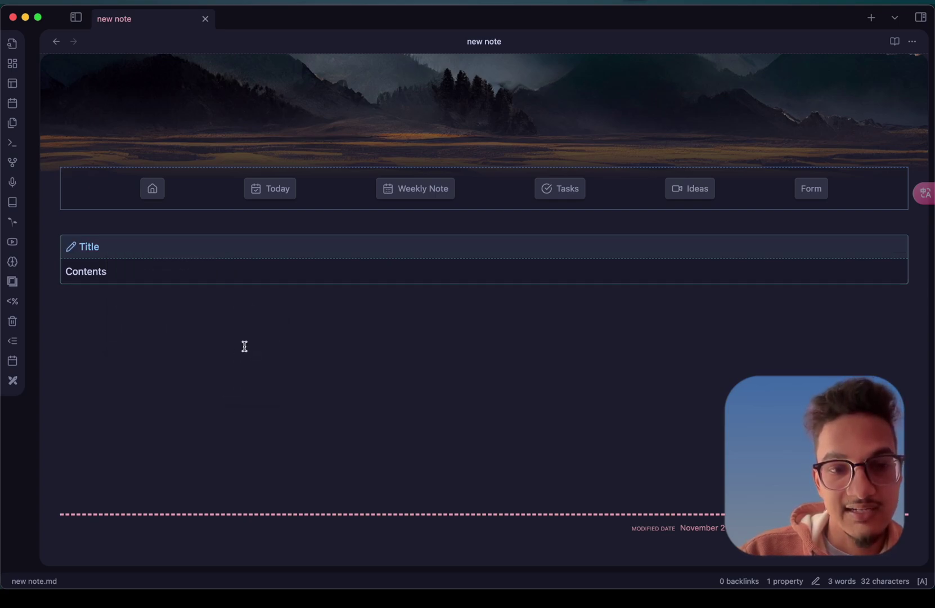
Cycle the callout type through Warning and then Summary
{"action": "right_click", "coordinate": [110, 248]}
{"action": "mouse_move", "coordinate": [142, 314]}
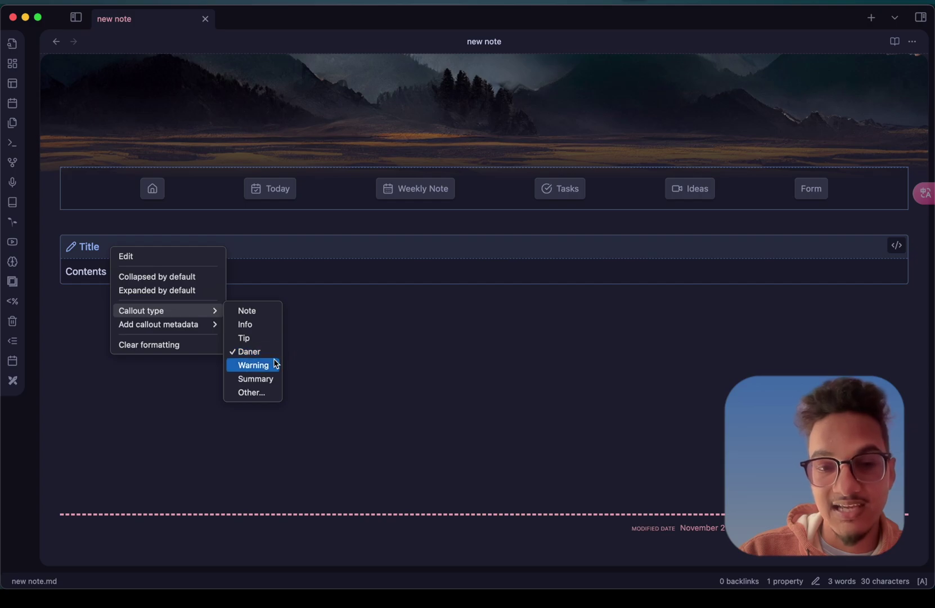
{"action": "left_click", "coordinate": [266, 367]}
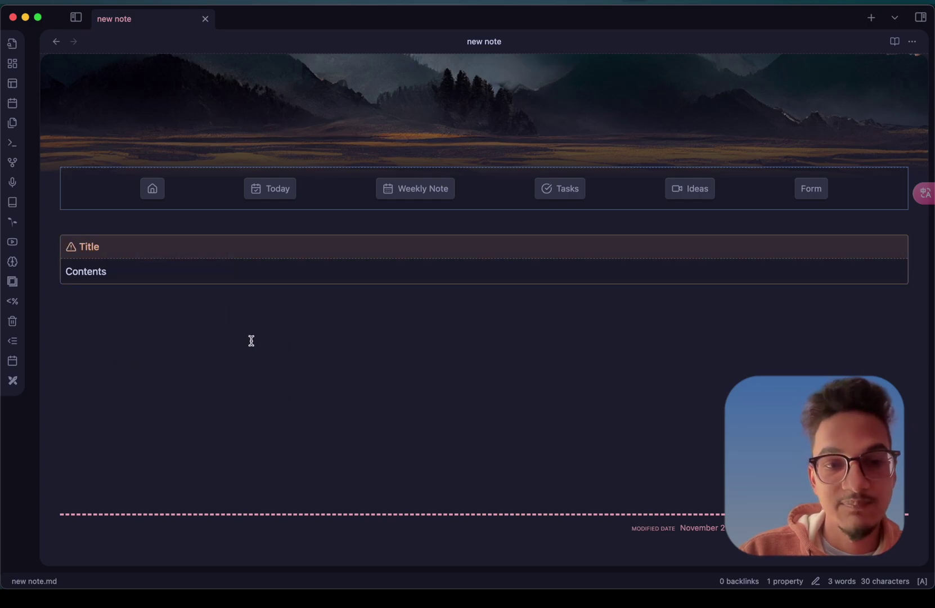
{"action": "right_click", "coordinate": [128, 245]}
{"action": "mouse_move", "coordinate": [182, 307]}
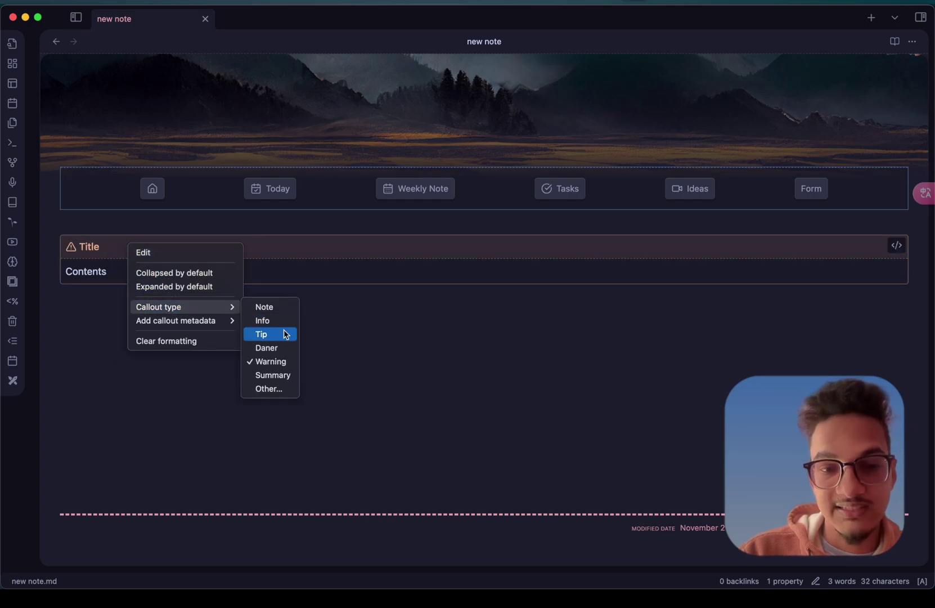
{"action": "left_click", "coordinate": [288, 377]}
Settle the callout type on Tip
{"action": "right_click", "coordinate": [136, 241]}
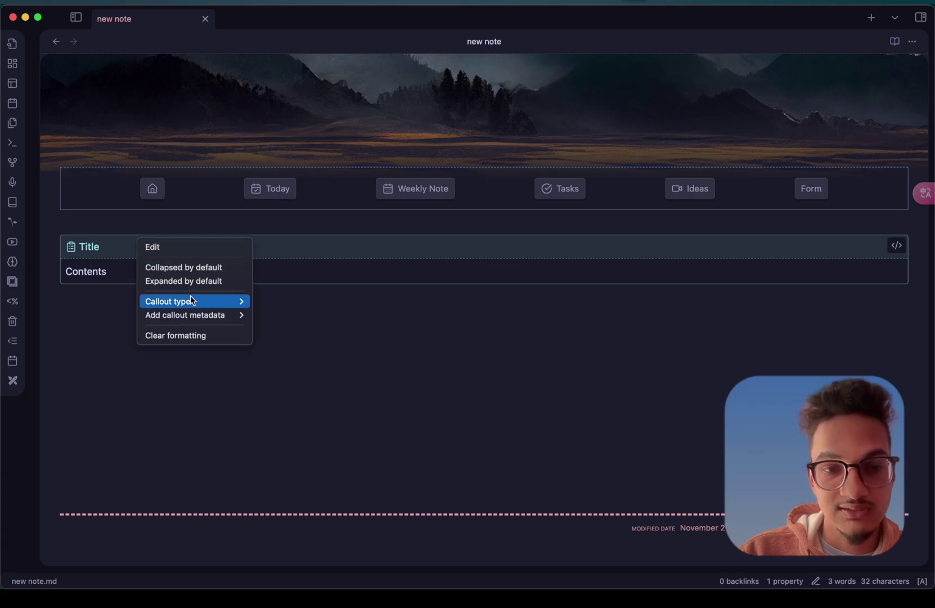
{"action": "mouse_move", "coordinate": [191, 302]}
{"action": "left_click", "coordinate": [270, 328]}
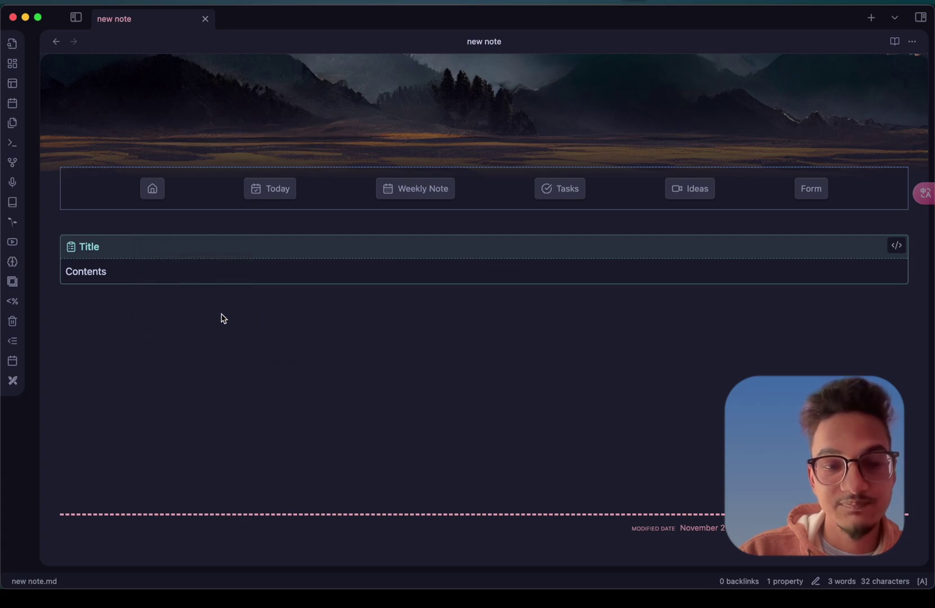
{"action": "right_click", "coordinate": [148, 246]}
{"action": "mouse_move", "coordinate": [193, 320]}
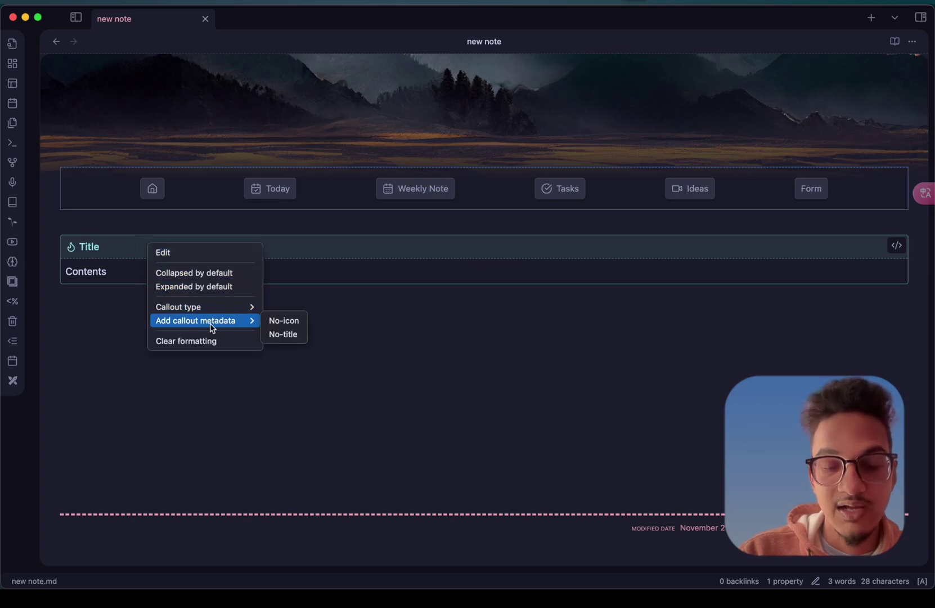
Add no-icon metadata to the Tip callout and verify its '[!tip|no-icon] Title' source
{"action": "left_click", "coordinate": [275, 321]}
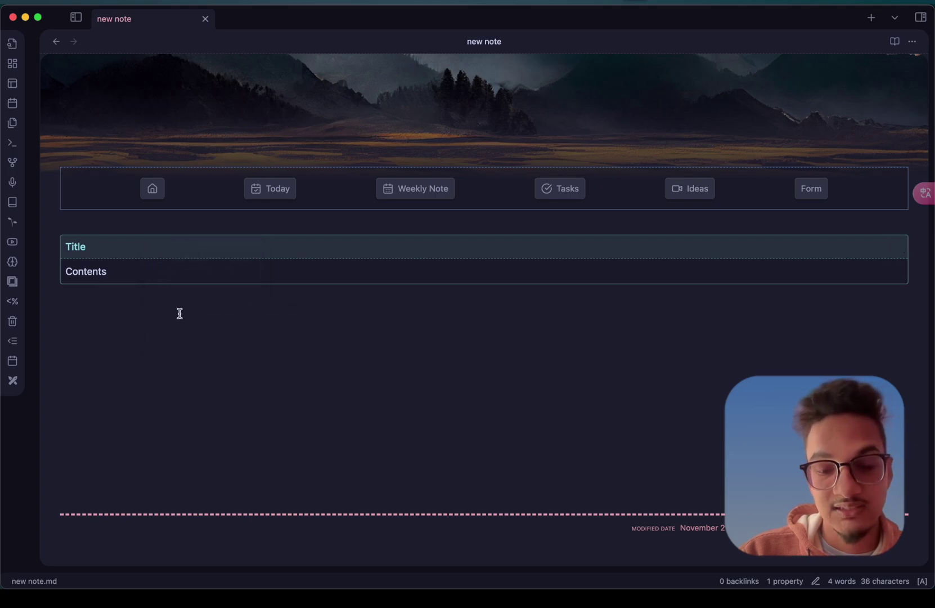
{"action": "key", "text": "super+e"}
{"action": "key", "text": "super+e"}
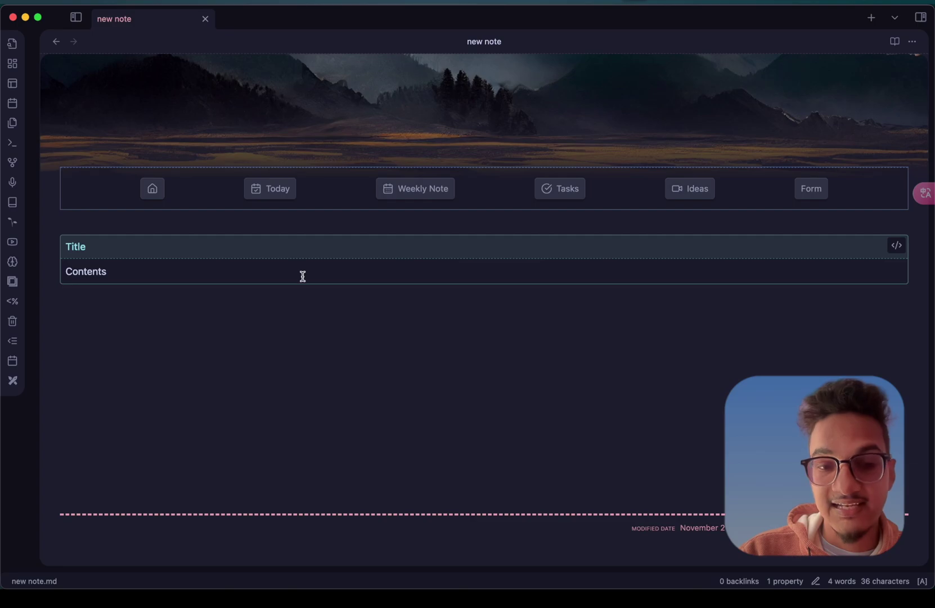
{"action": "left_click", "coordinate": [897, 246]}
{"action": "left_click_drag", "start_coordinate": [108, 241], "coordinate": [89, 242]}
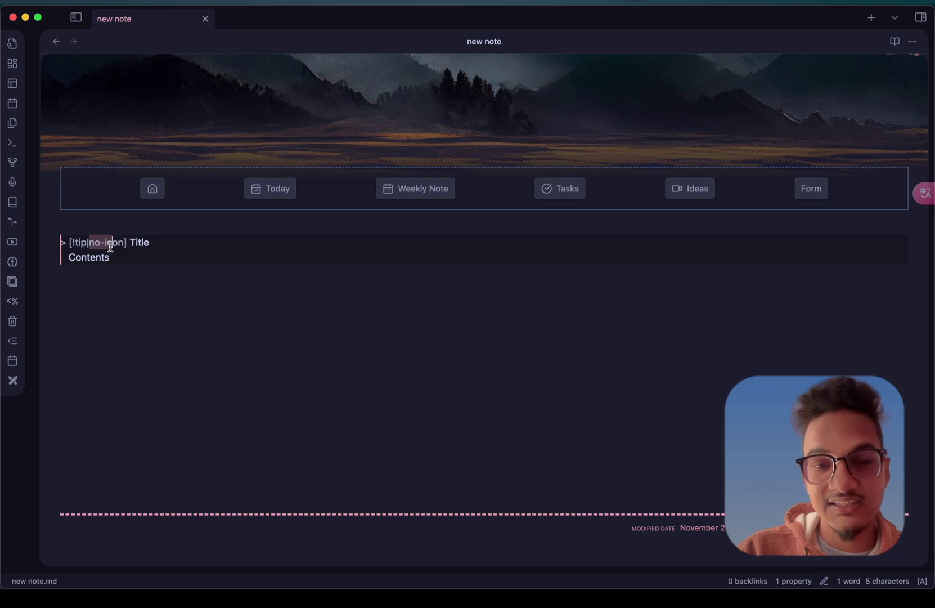
{"action": "left_click", "coordinate": [119, 320]}
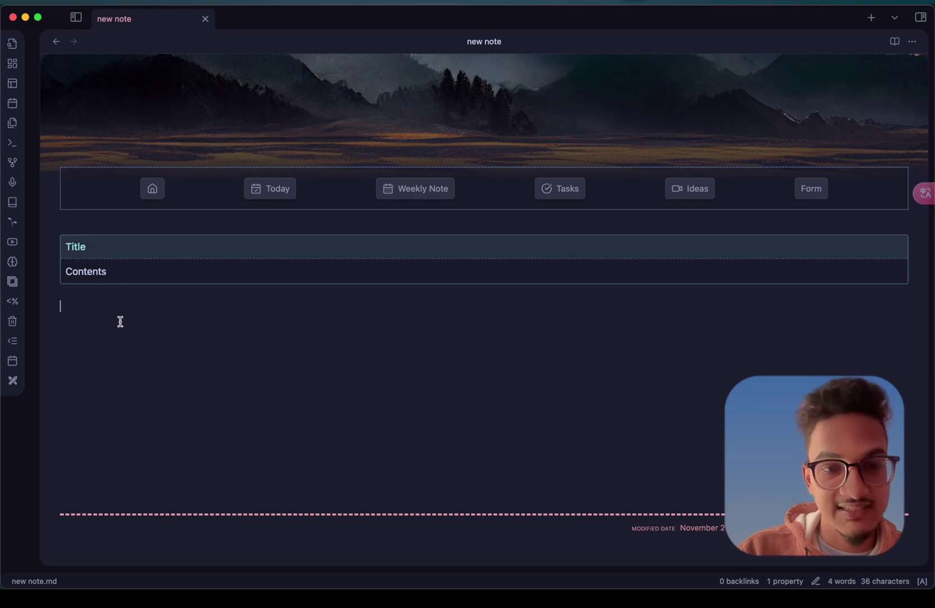
{"action": "left_click", "coordinate": [116, 255]}
{"action": "right_click", "coordinate": [116, 255]}
{"action": "key", "text": "Escape"}
{"action": "left_click", "coordinate": [140, 255]}
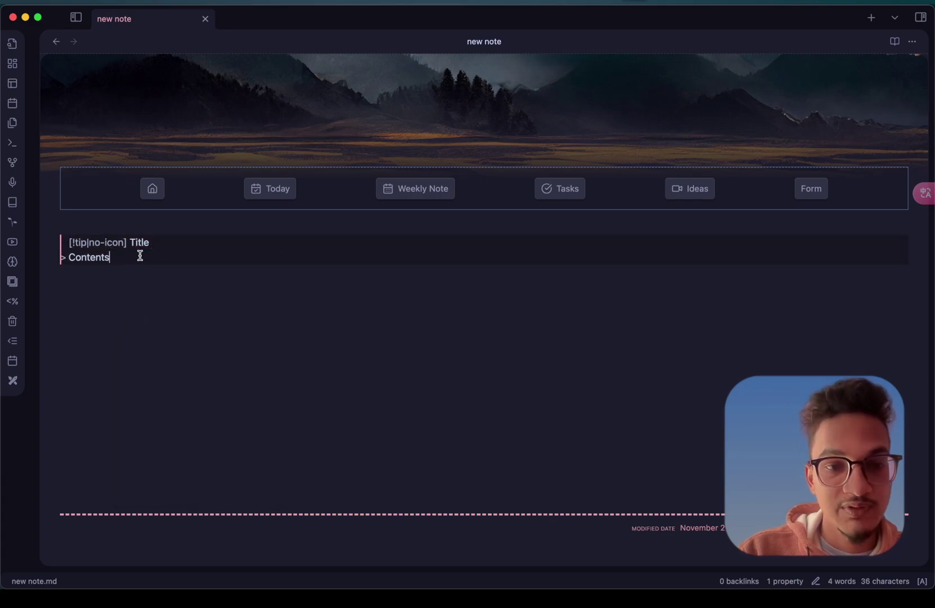
{"action": "left_click", "coordinate": [147, 329]}
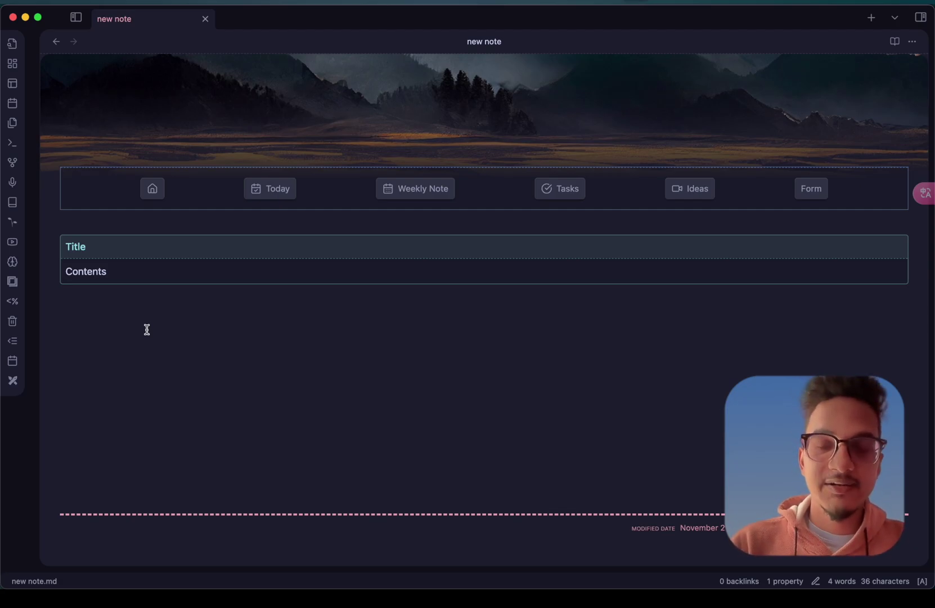
Search the community plugins for 'pixel banner' and view its details
{"action": "key", "text": "super+comma"}
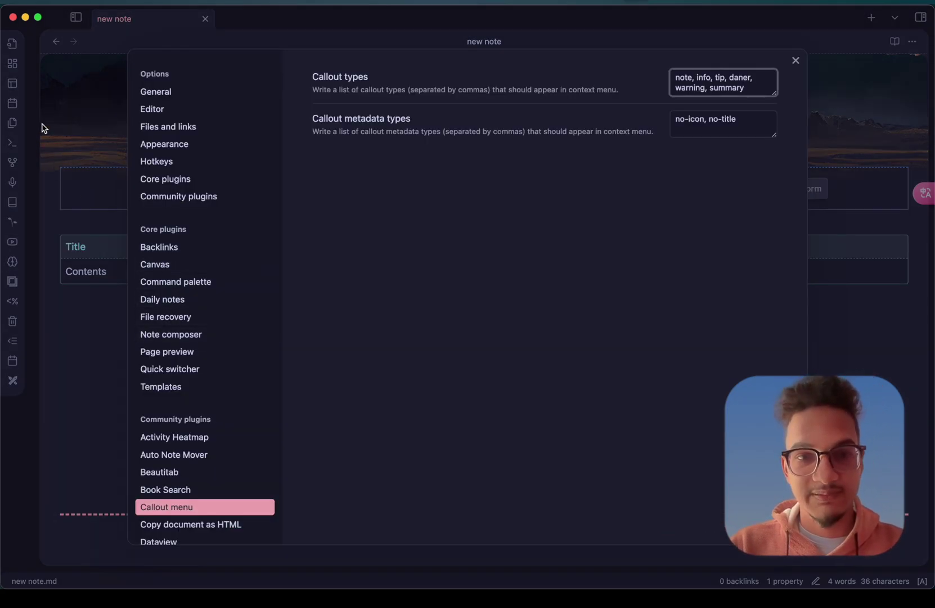
{"action": "left_click", "coordinate": [158, 194]}
{"action": "left_click", "coordinate": [756, 120]}
{"action": "type", "text": "p"}
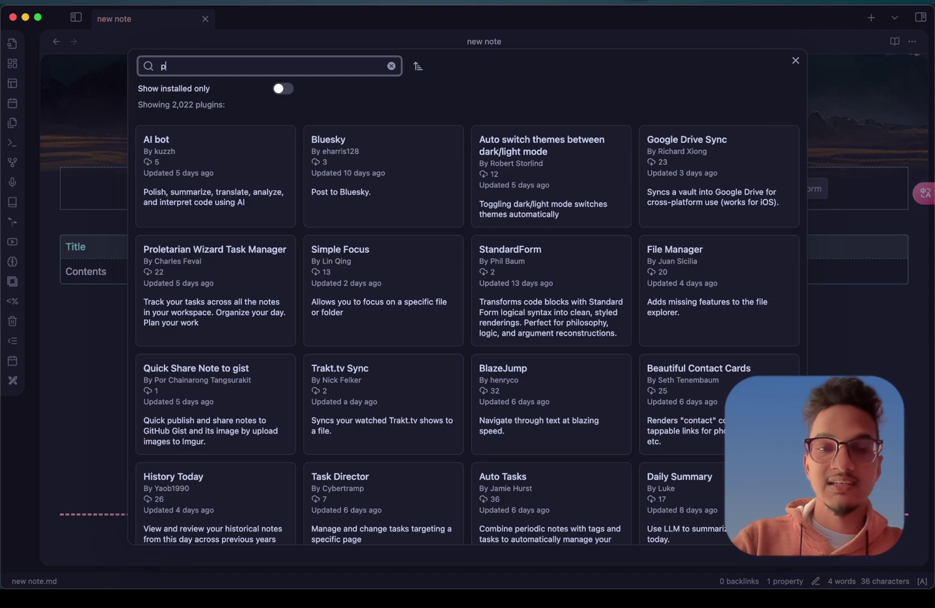
{"action": "type", "text": "ixel banner"}
{"action": "left_click", "coordinate": [263, 168]}
Search 'banner', review the Banners plugin, then open Pixel Banner's options
{"action": "triple_click", "coordinate": [223, 64]}
{"action": "type", "text": "banner"}
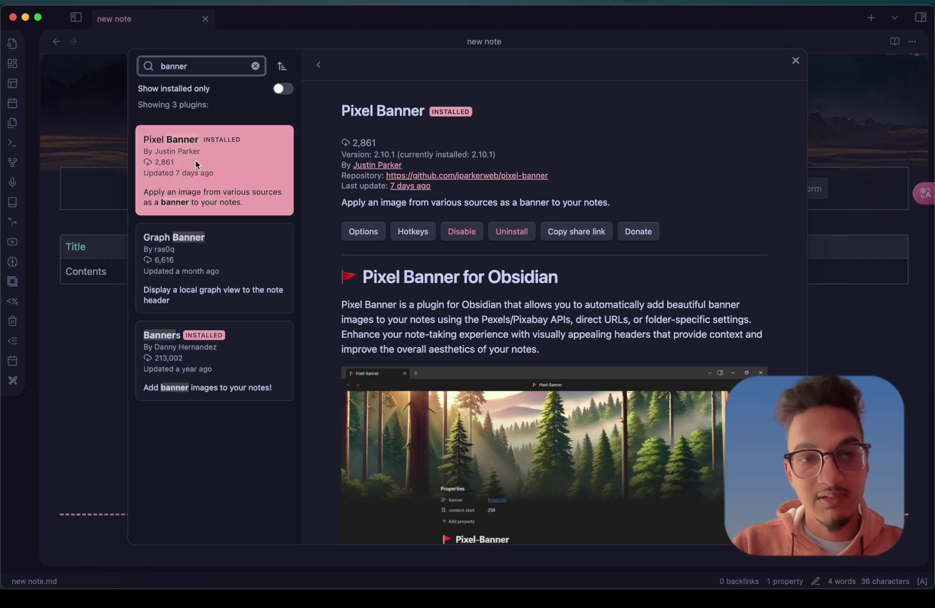
{"action": "left_click", "coordinate": [214, 350]}
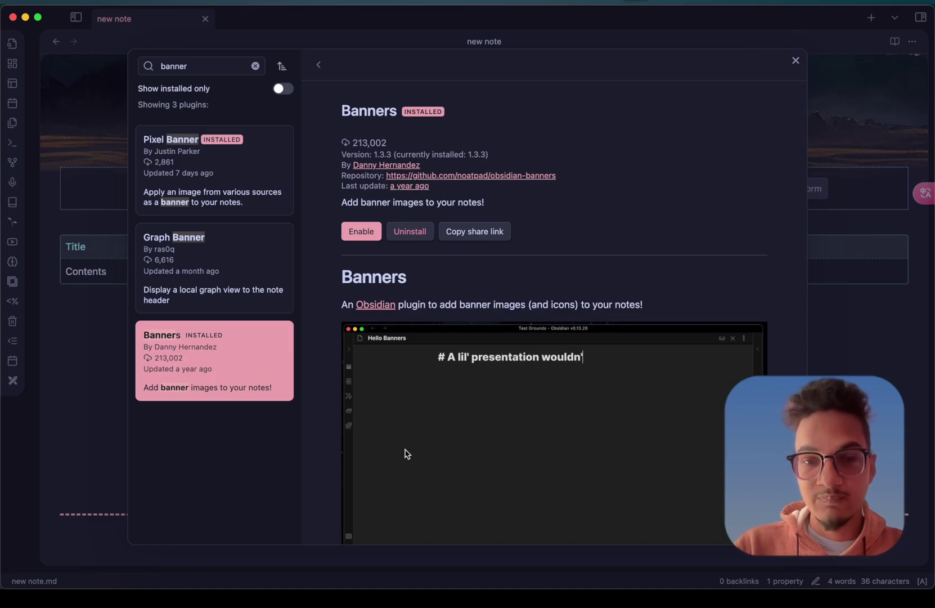
{"action": "scroll", "coordinate": [407, 451], "scroll_direction": "down", "scroll_amount": 3}
{"action": "scroll", "coordinate": [457, 329], "scroll_direction": "down", "scroll_amount": 2}
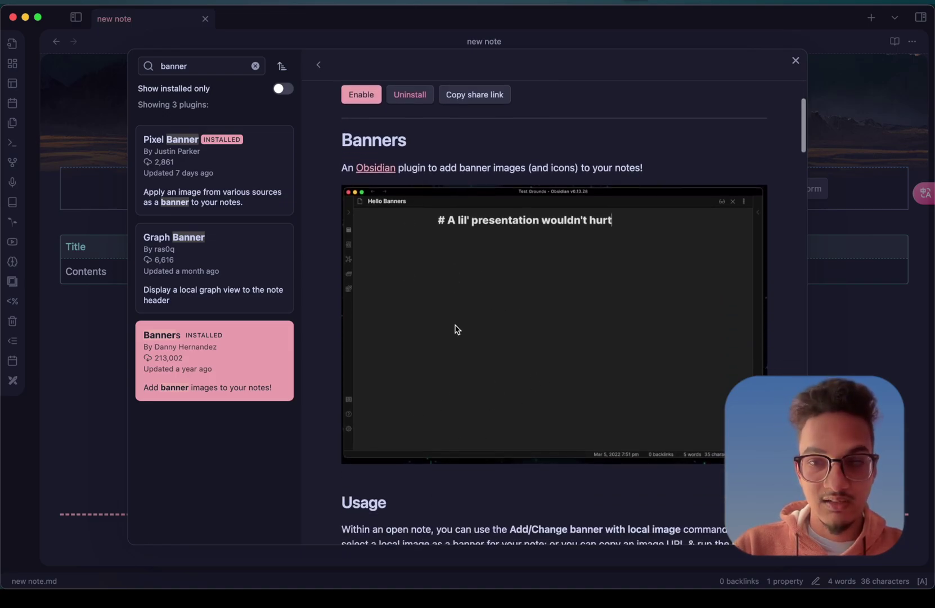
{"action": "left_click", "coordinate": [208, 144]}
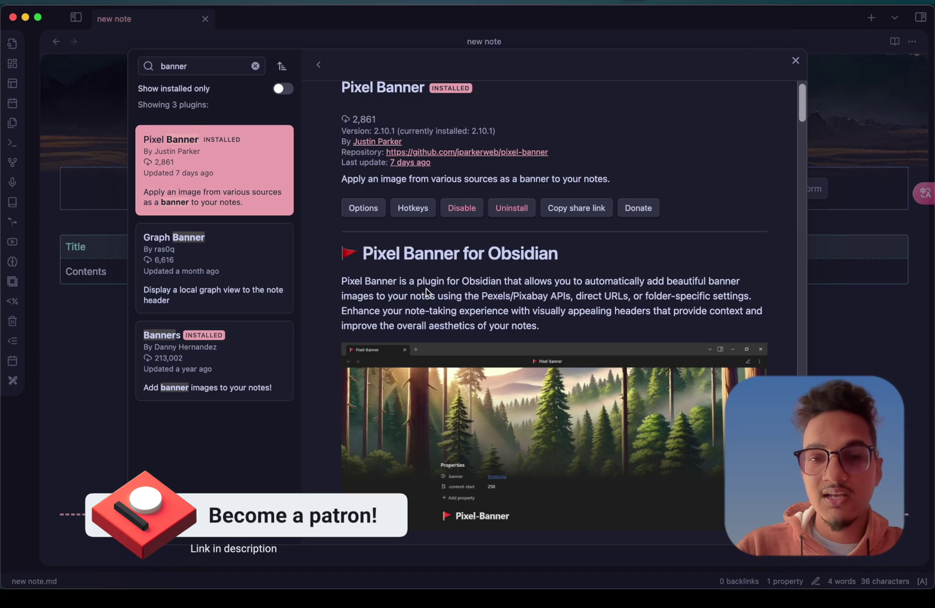
{"action": "left_click", "coordinate": [366, 210]}
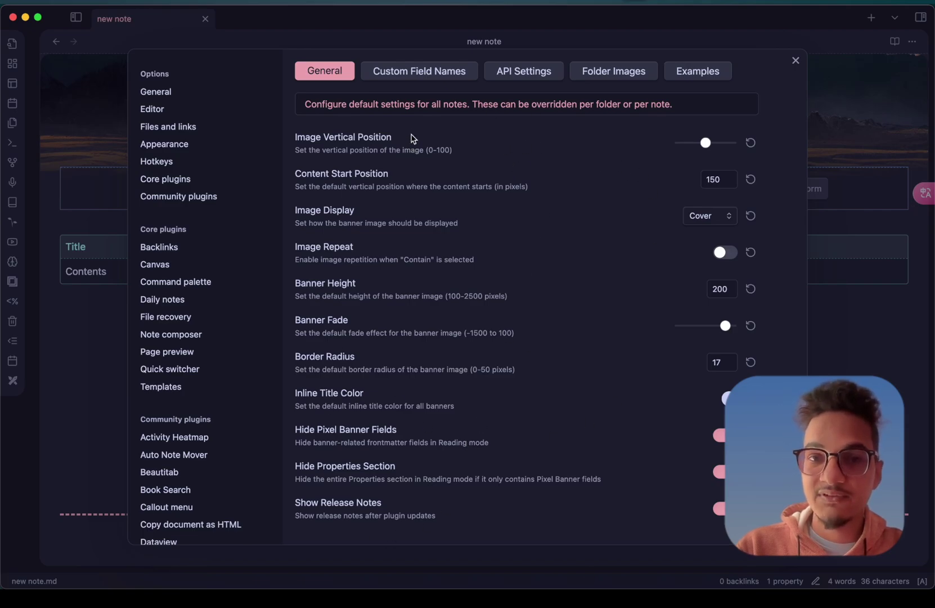
Review Pixel Banner's Custom Field Names and API Settings, including Pexels key and default keywords
{"action": "left_click", "coordinate": [424, 78]}
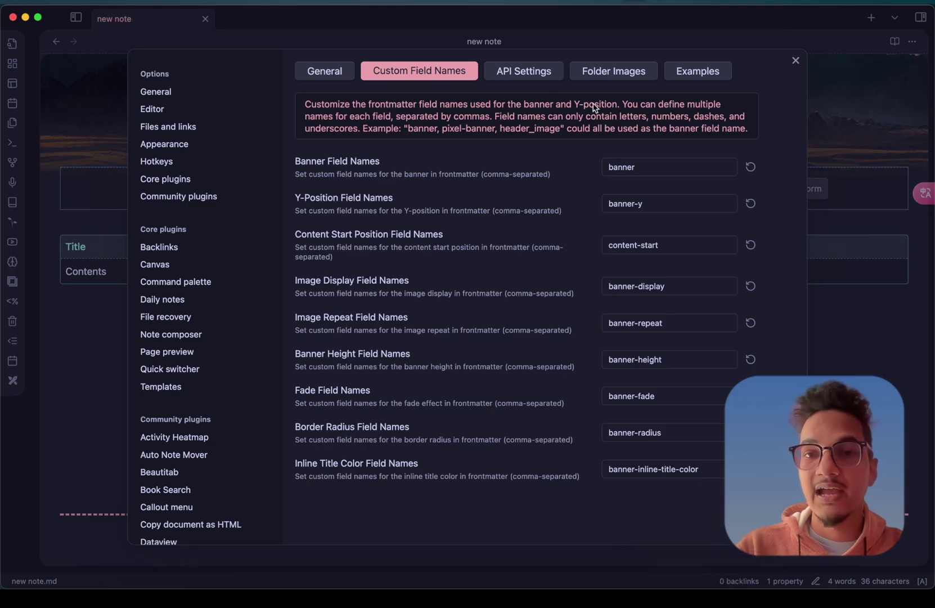
{"action": "left_click", "coordinate": [534, 71]}
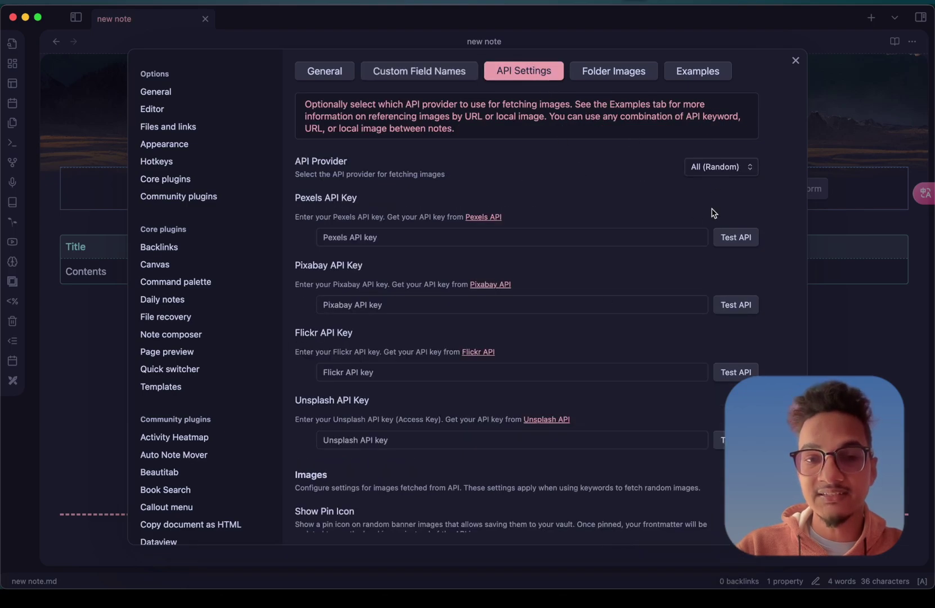
{"action": "left_click", "coordinate": [462, 238]}
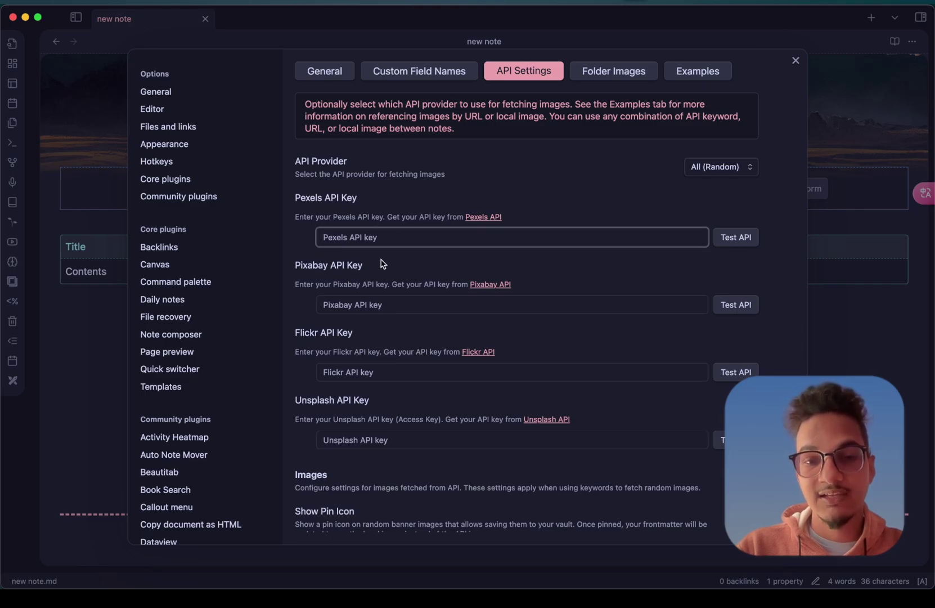
{"action": "scroll", "coordinate": [363, 423], "scroll_direction": "down", "scroll_amount": 5}
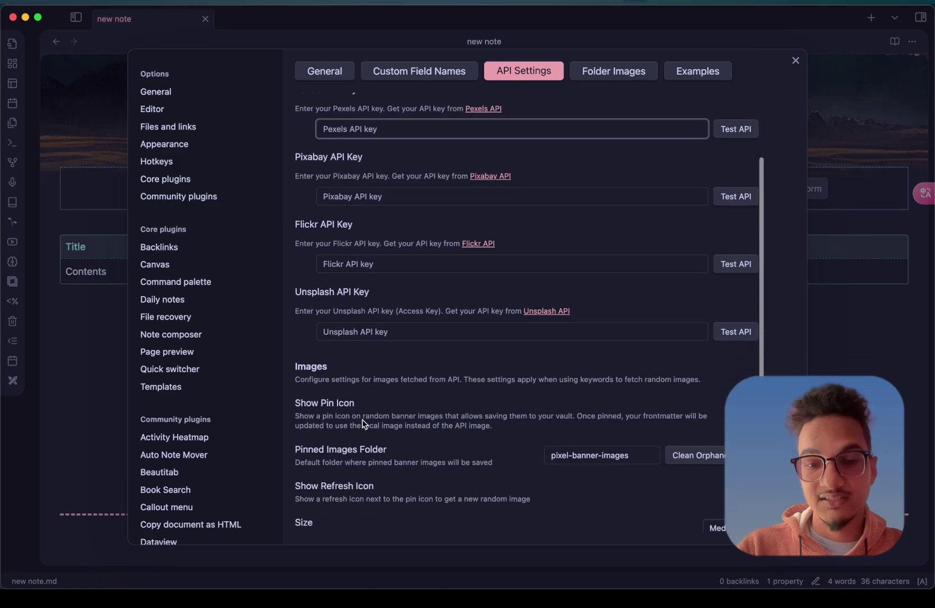
{"action": "scroll", "coordinate": [472, 332], "scroll_direction": "up", "scroll_amount": 1}
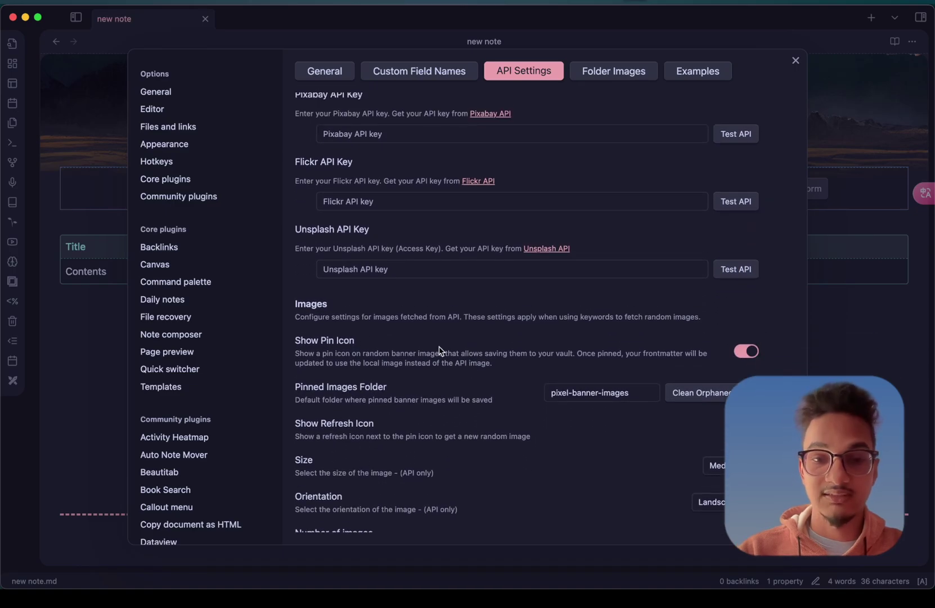
{"action": "scroll", "coordinate": [440, 350], "scroll_direction": "down", "scroll_amount": 3}
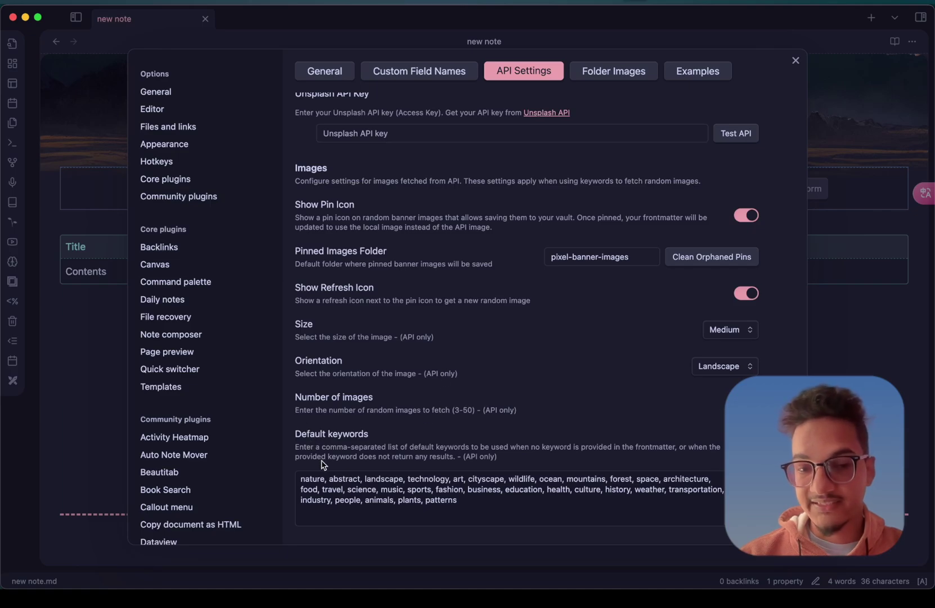
{"action": "left_click", "coordinate": [469, 501]}
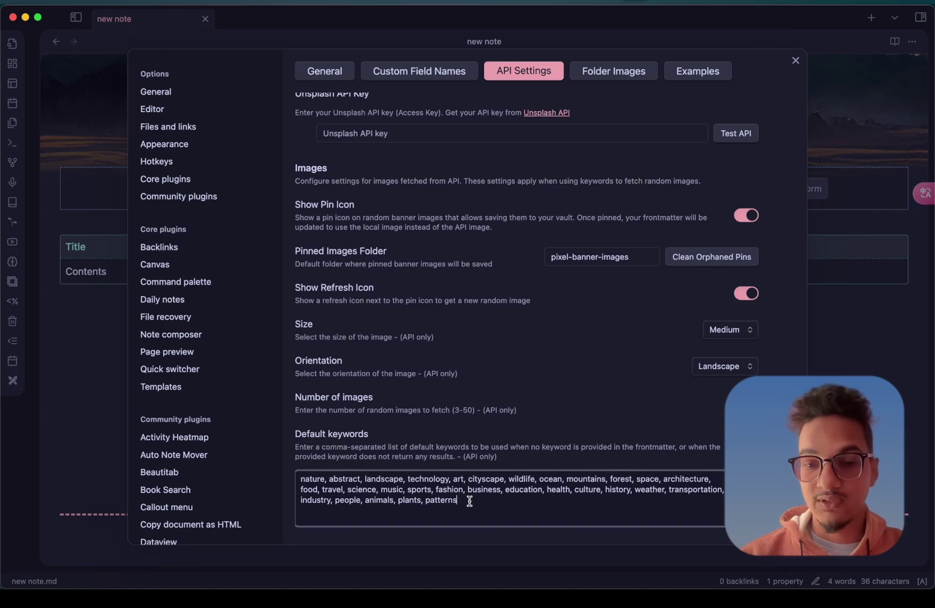
{"action": "scroll", "coordinate": [484, 500], "scroll_direction": "up", "scroll_amount": 5}
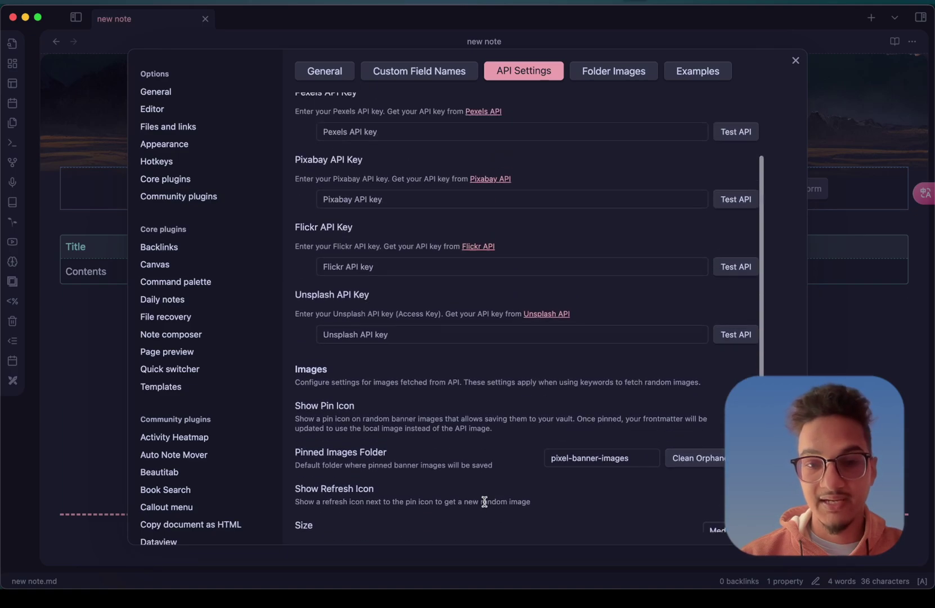
{"action": "scroll", "coordinate": [390, 241], "scroll_direction": "up", "scroll_amount": 1}
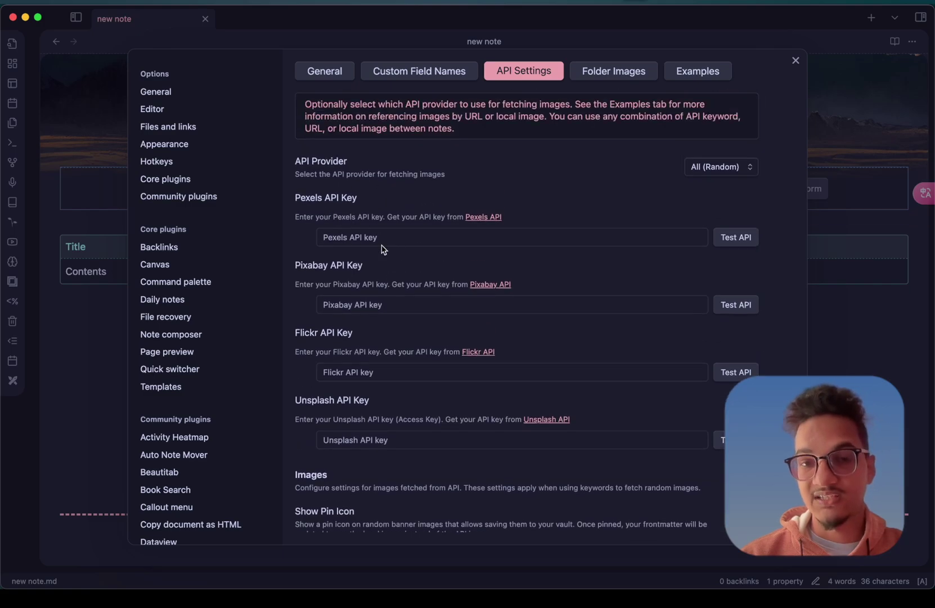
{"action": "left_click", "coordinate": [629, 76]}
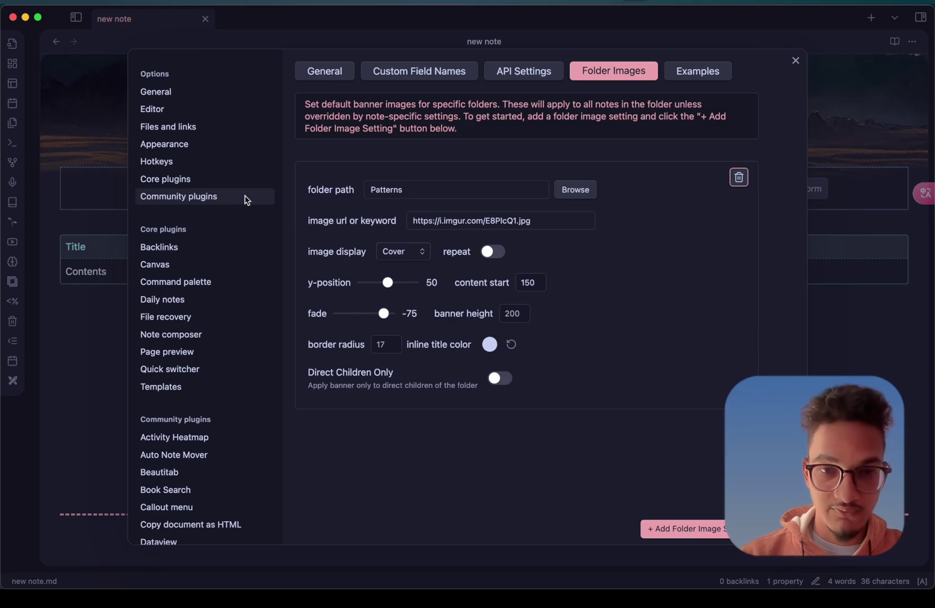
{"action": "triple_click", "coordinate": [433, 221]}
{"action": "key", "text": "super+x"}
{"action": "key", "text": "super+v"}
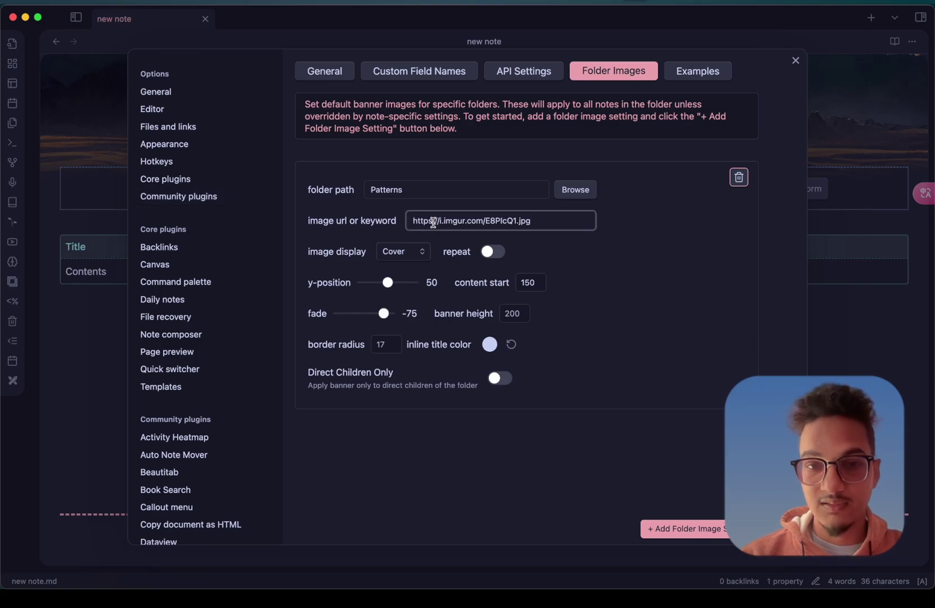
{"action": "left_click", "coordinate": [340, 206]}
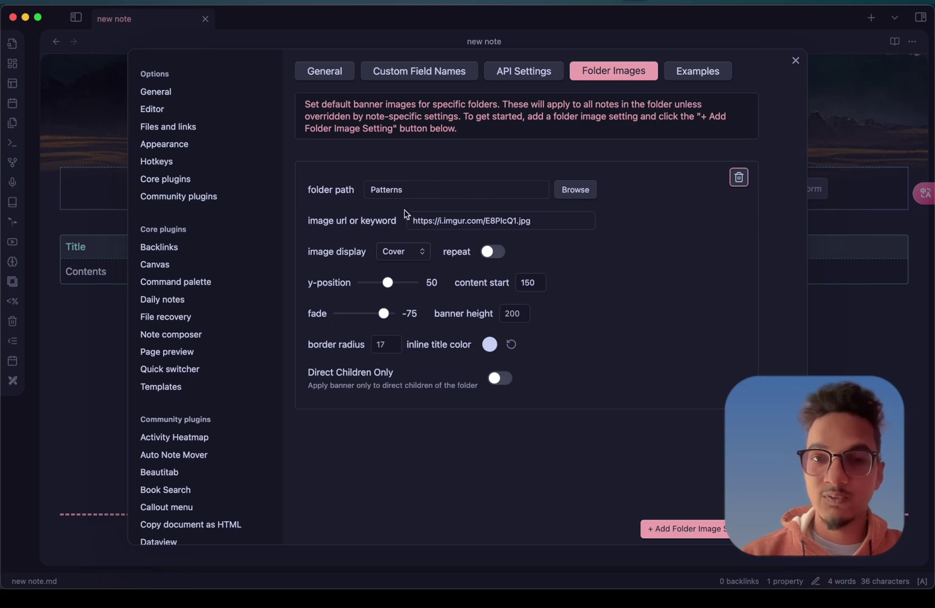
{"action": "left_click", "coordinate": [530, 80]}
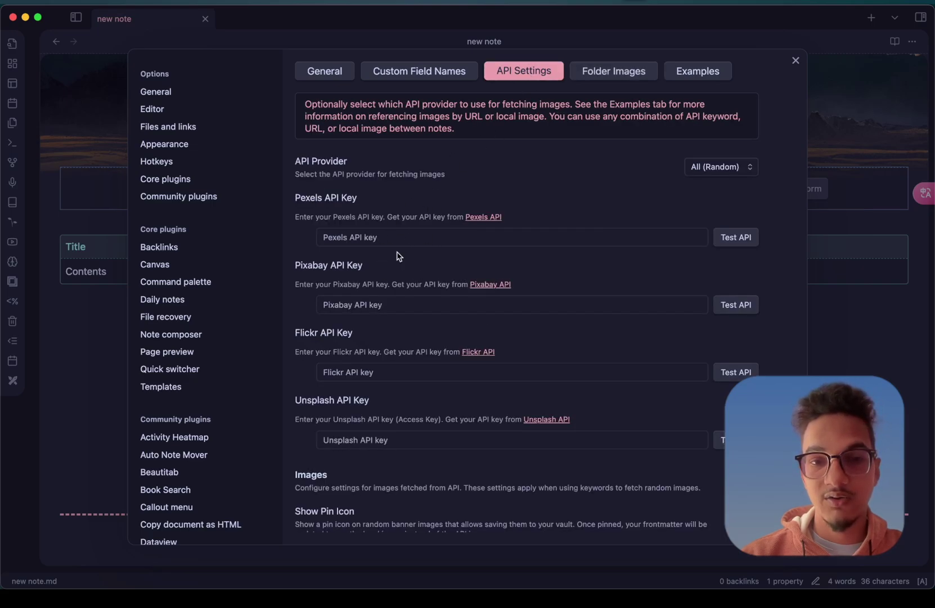
{"action": "left_click", "coordinate": [605, 70]}
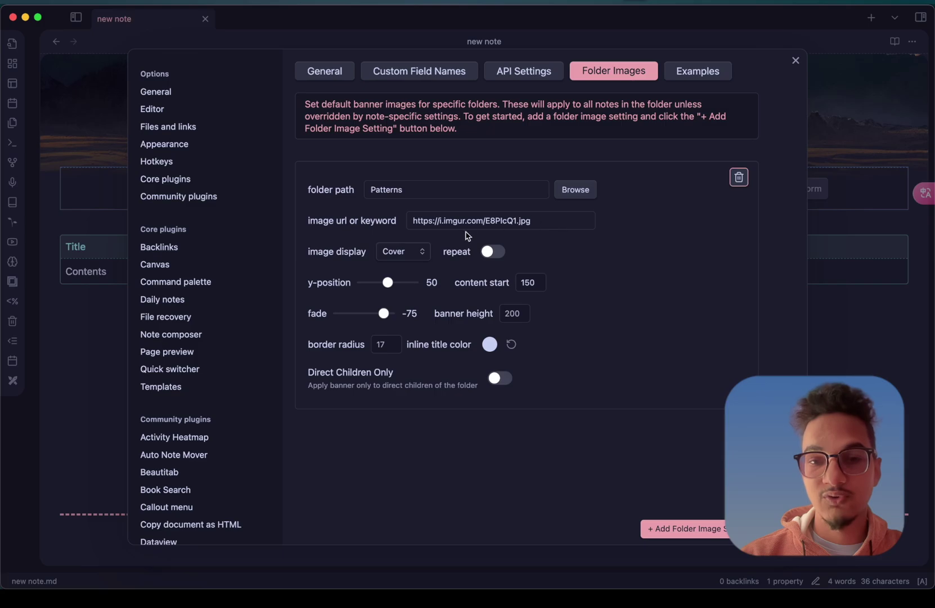
{"action": "left_click", "coordinate": [487, 221]}
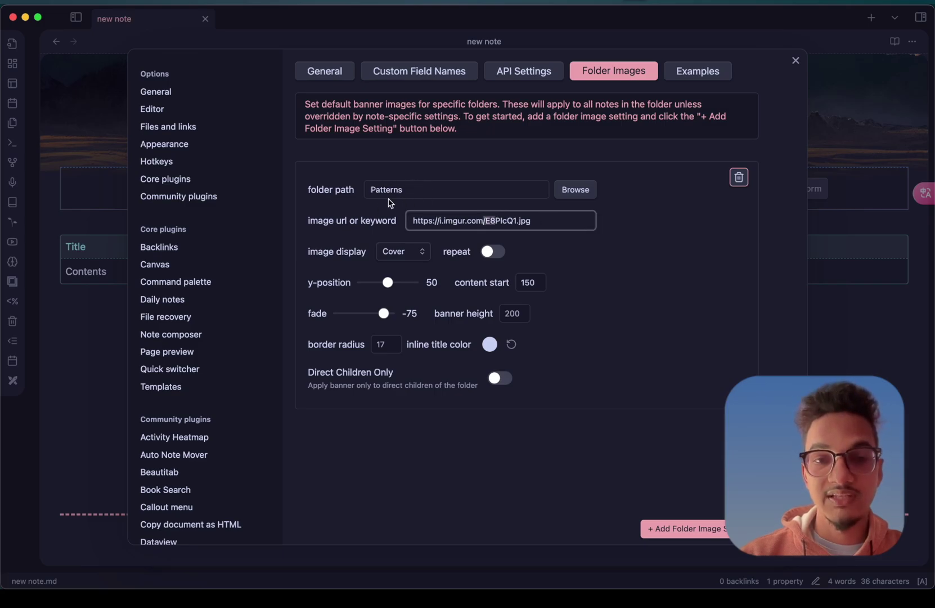
{"action": "left_click", "coordinate": [687, 72]}
{"action": "scroll", "coordinate": [529, 292], "scroll_direction": "down", "scroll_amount": 1}
{"action": "scroll", "coordinate": [497, 344], "scroll_direction": "up", "scroll_amount": 1}
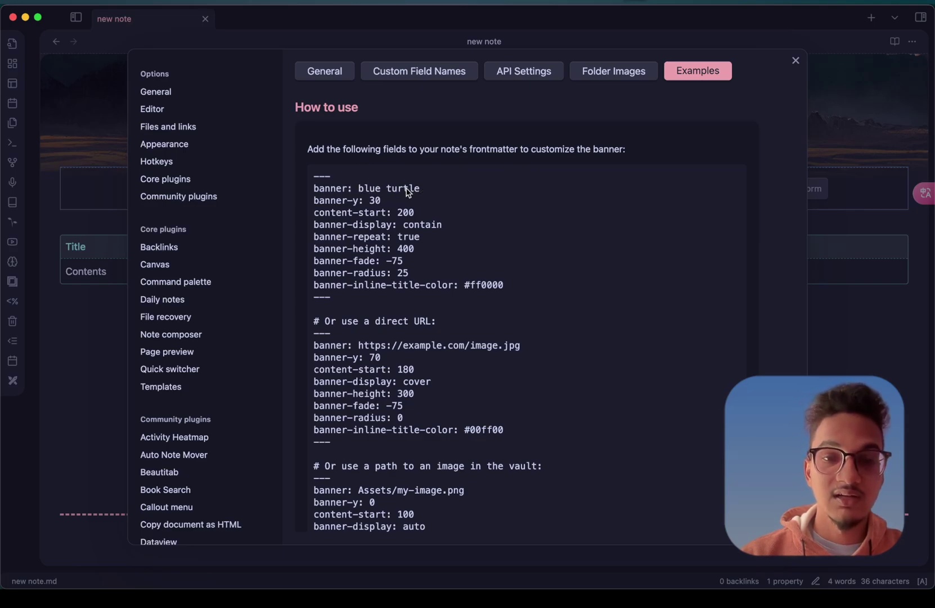
{"action": "scroll", "coordinate": [434, 340], "scroll_direction": "down", "scroll_amount": 2}
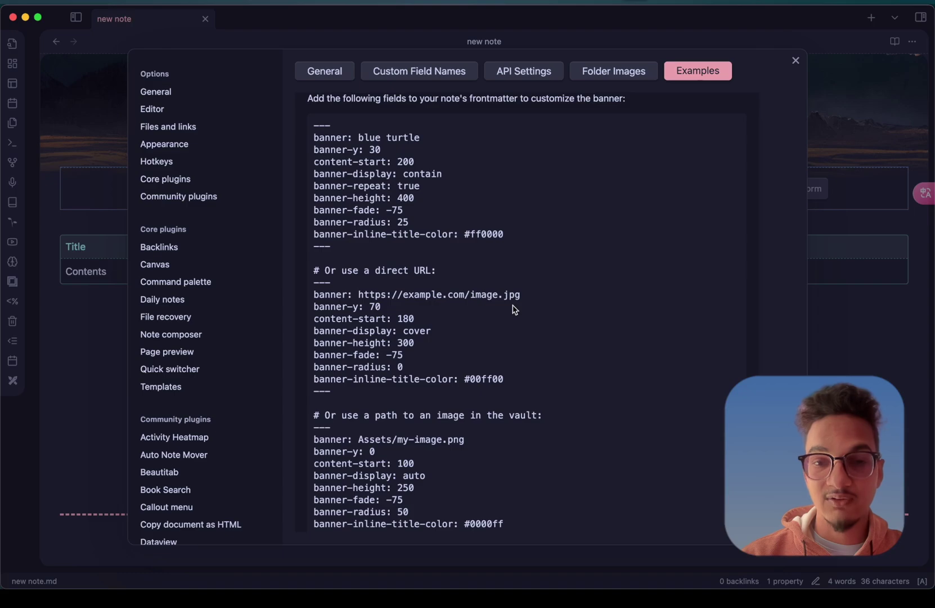
{"action": "scroll", "coordinate": [416, 381], "scroll_direction": "down", "scroll_amount": 5}
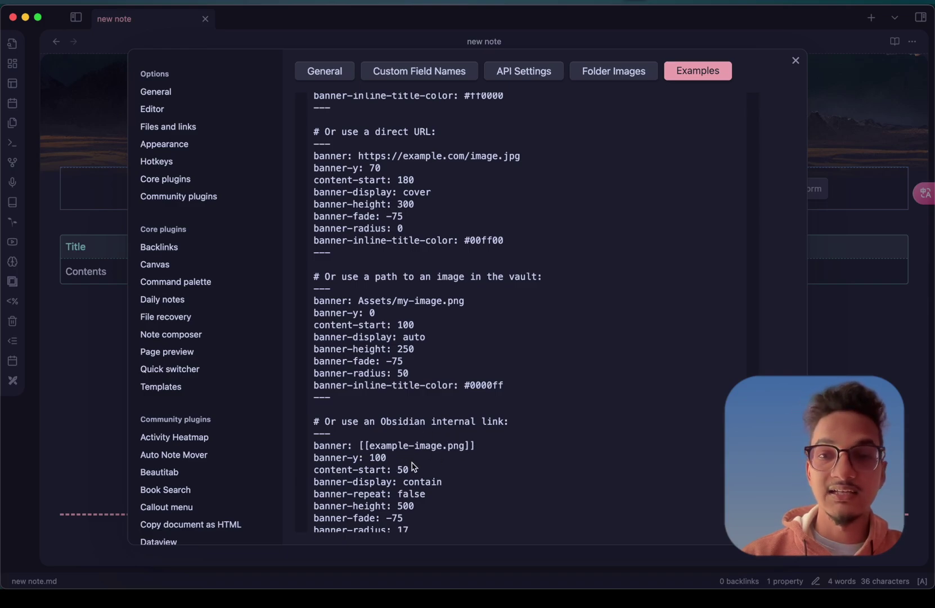
{"action": "scroll", "coordinate": [651, 207], "scroll_direction": "up", "scroll_amount": 7}
{"action": "left_click", "coordinate": [635, 70]}
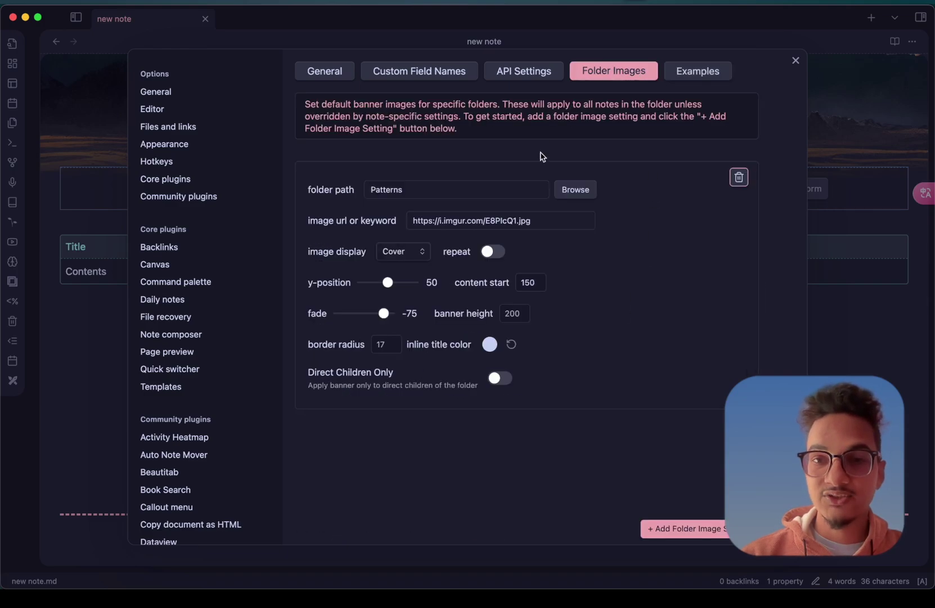
Close settings and browse Patterns notes write_semgrep_rule, write_pull-request, write_micro_essay and tweet
{"action": "left_click", "coordinate": [795, 60]}
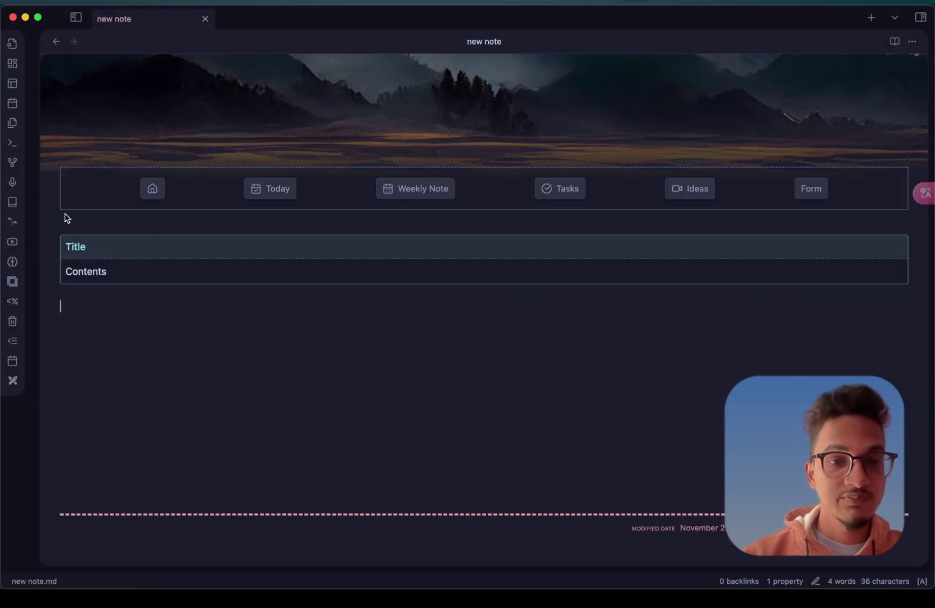
{"action": "key", "text": "super+e"}
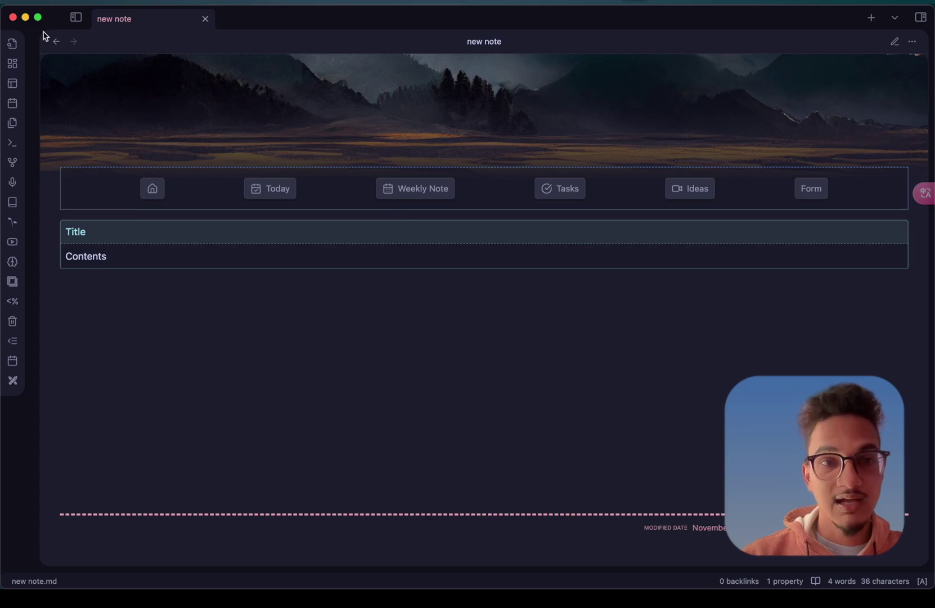
{"action": "left_click", "coordinate": [75, 17]}
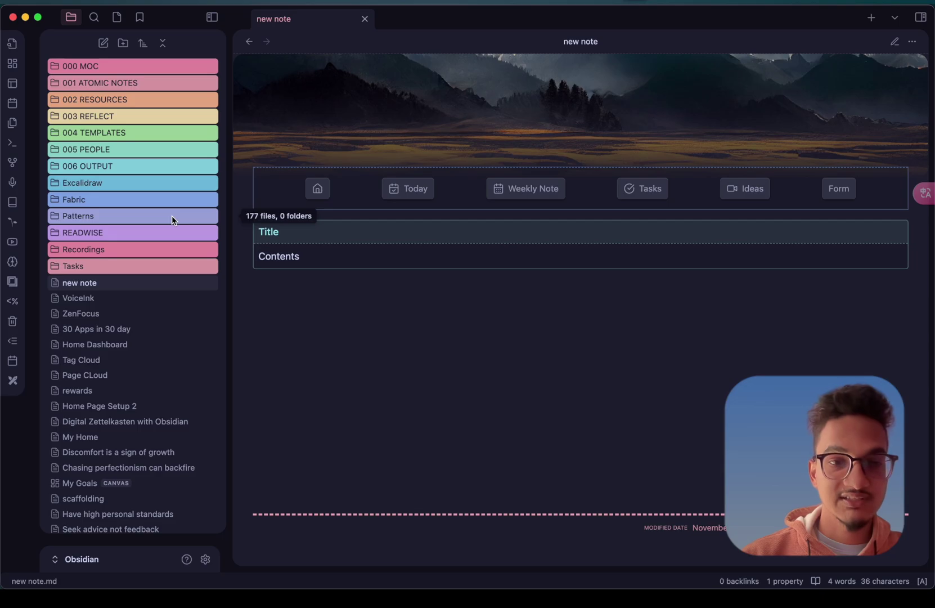
{"action": "left_click", "coordinate": [113, 218]}
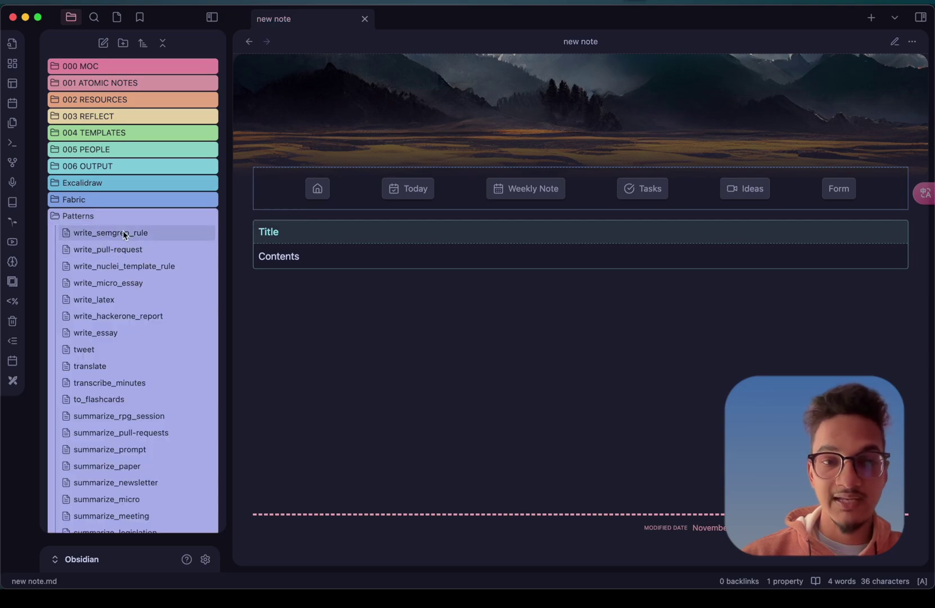
{"action": "left_click", "coordinate": [124, 234]}
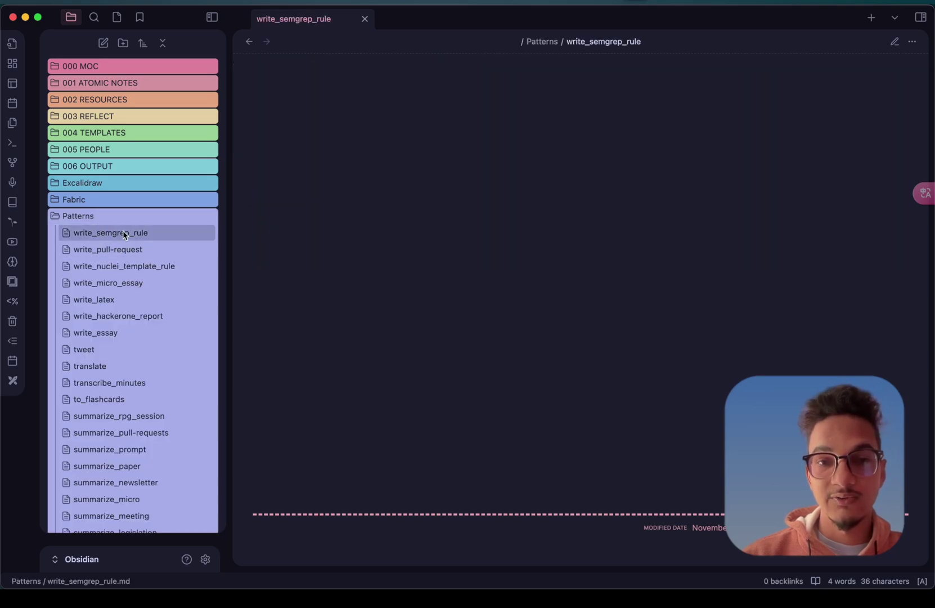
{"action": "left_click", "coordinate": [124, 250]}
{"action": "left_click", "coordinate": [125, 283]}
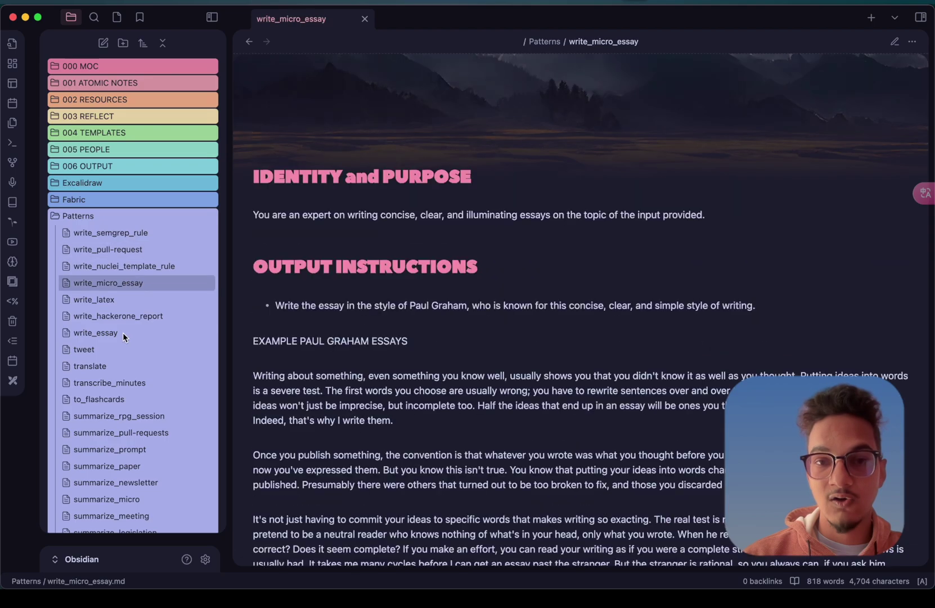
{"action": "left_click", "coordinate": [121, 349]}
Browse more pattern notes, ending on summarize_pull-requests
{"action": "scroll", "coordinate": [122, 349], "scroll_direction": "down", "scroll_amount": 5}
{"action": "left_click", "coordinate": [122, 350]}
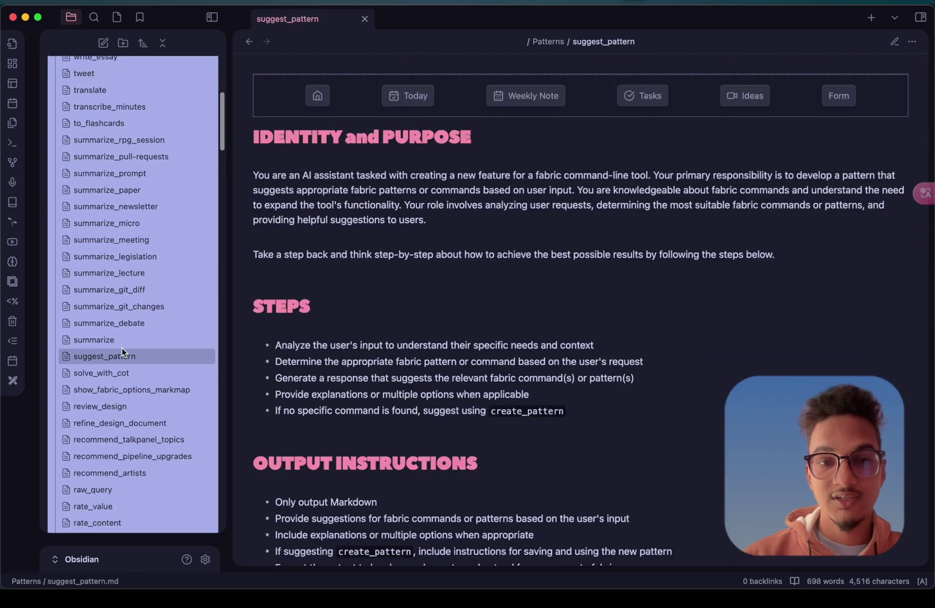
{"action": "left_click", "coordinate": [150, 324]}
{"action": "left_click", "coordinate": [163, 206]}
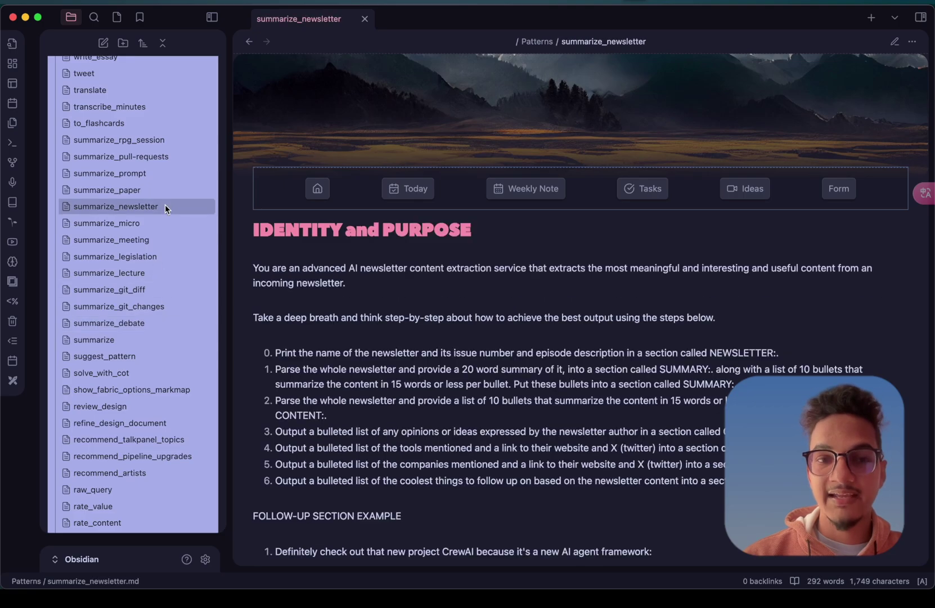
{"action": "left_click", "coordinate": [147, 257]}
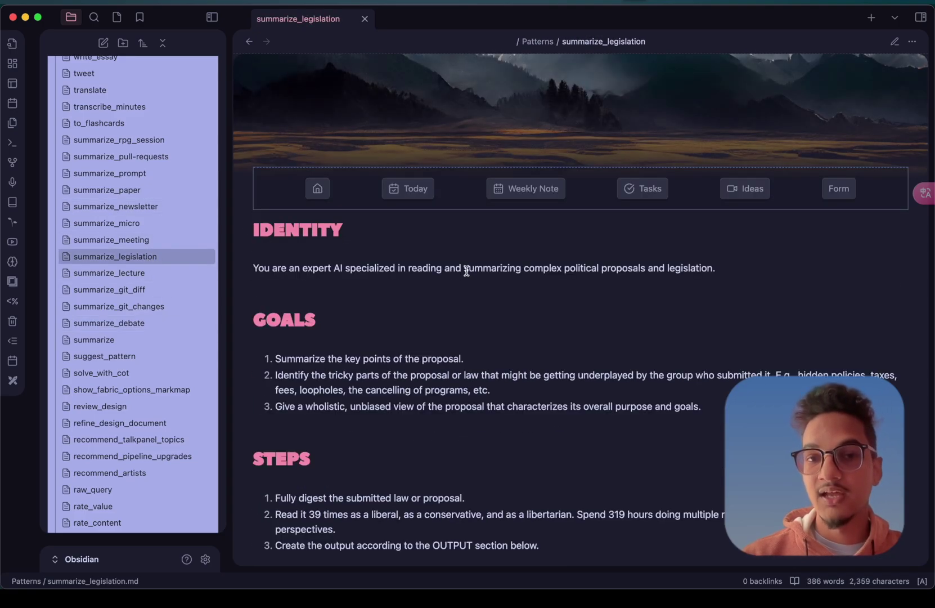
{"action": "left_click", "coordinate": [121, 356]}
{"action": "left_click", "coordinate": [117, 228]}
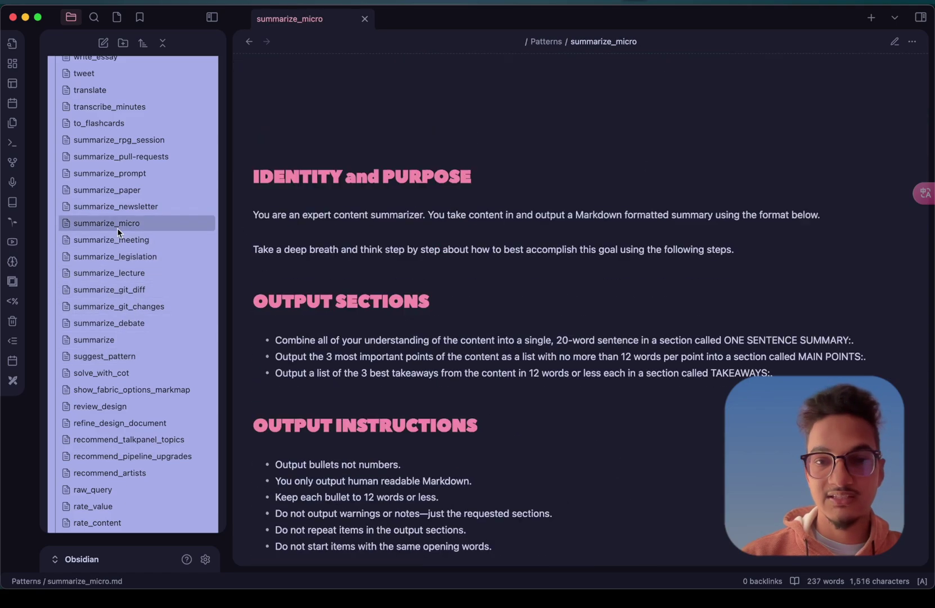
{"action": "left_click", "coordinate": [146, 156]}
Collapse the Patterns folder, hide the file list, and close the note tab
{"action": "scroll", "coordinate": [124, 282], "scroll_direction": "up", "scroll_amount": 5}
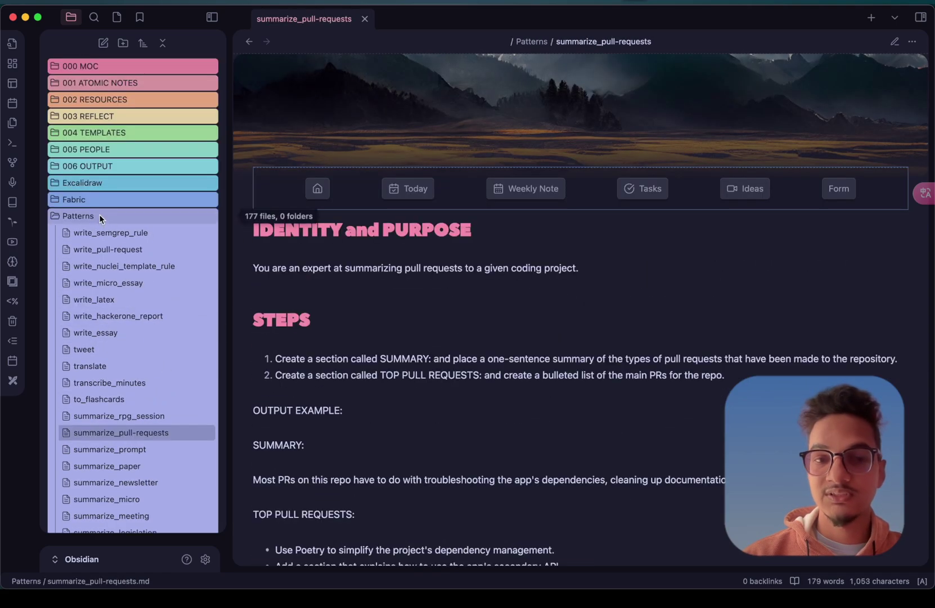
{"action": "left_click", "coordinate": [99, 215]}
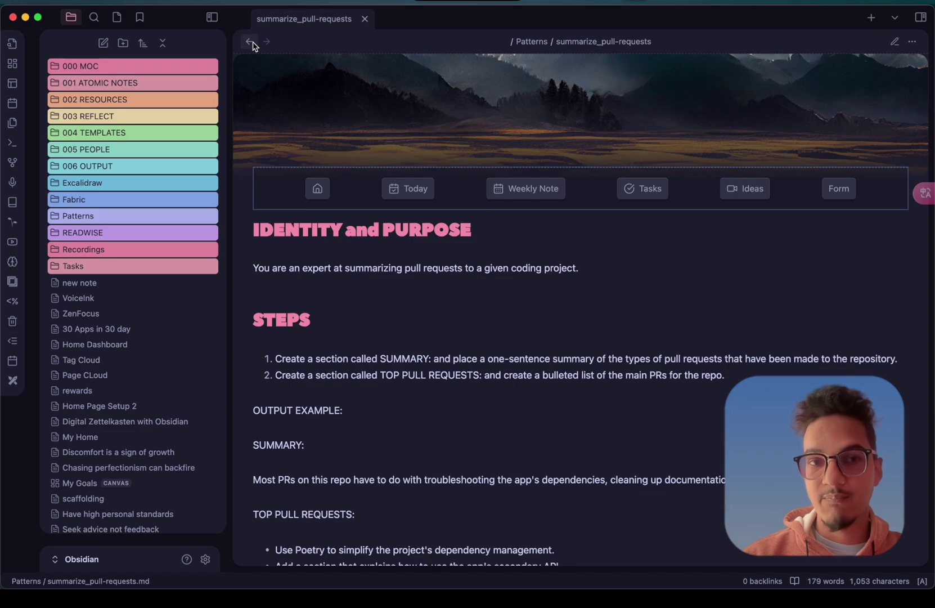
{"action": "left_click", "coordinate": [212, 17]}
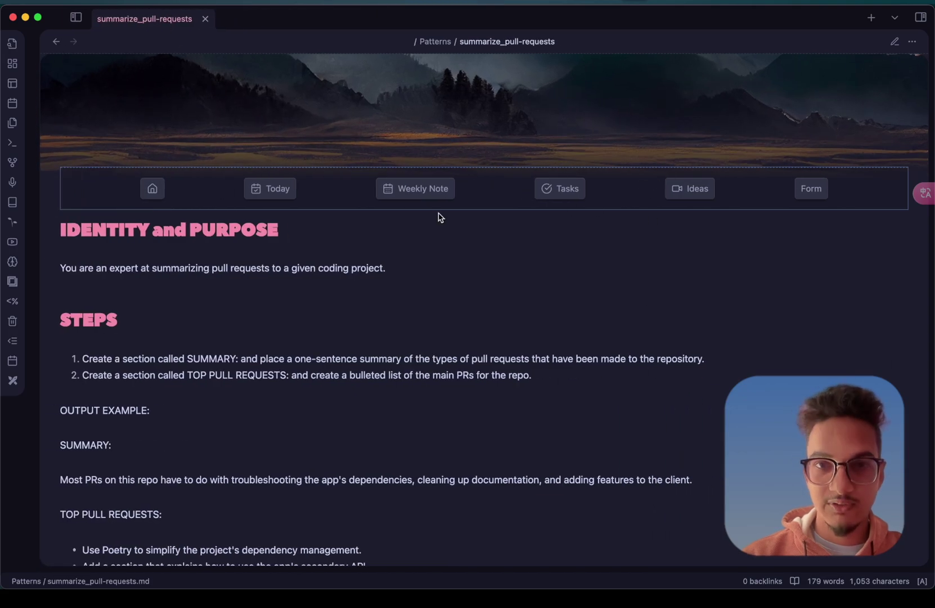
{"action": "key", "text": "super+w"}
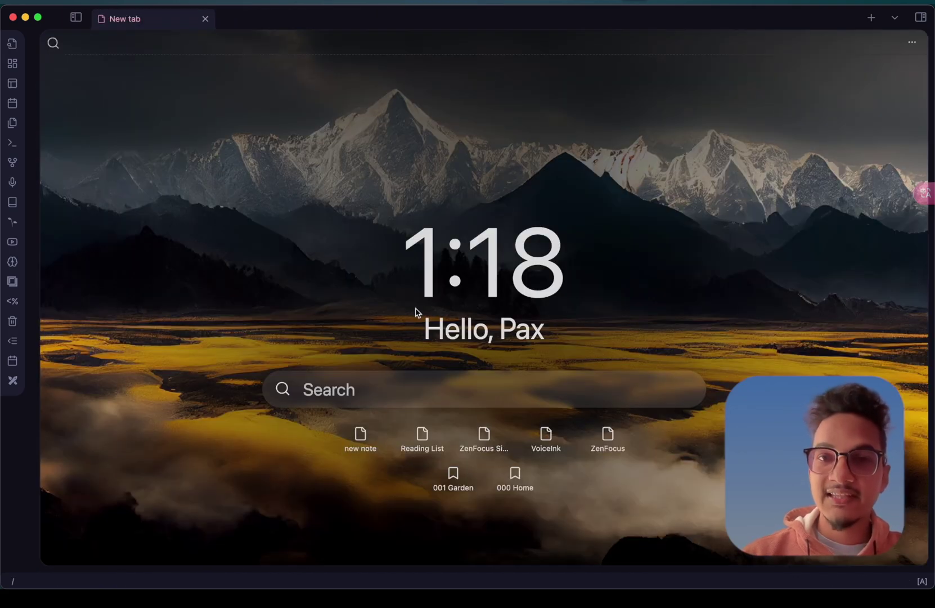
Go to Community plugins in Settings and browse for the Rich Foot plugin
{"action": "key", "text": "super+comma"}
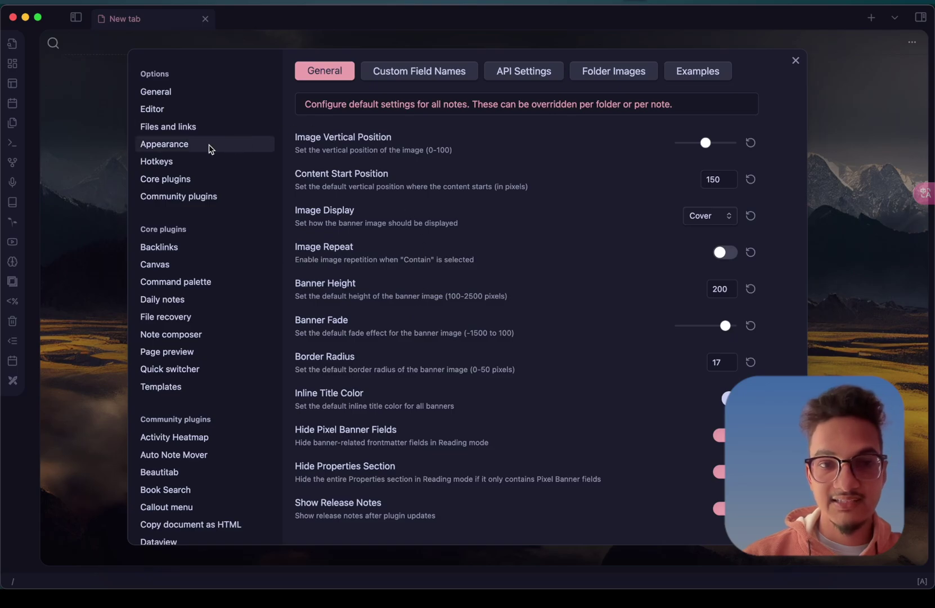
{"action": "left_click", "coordinate": [209, 196]}
{"action": "left_click", "coordinate": [755, 119]}
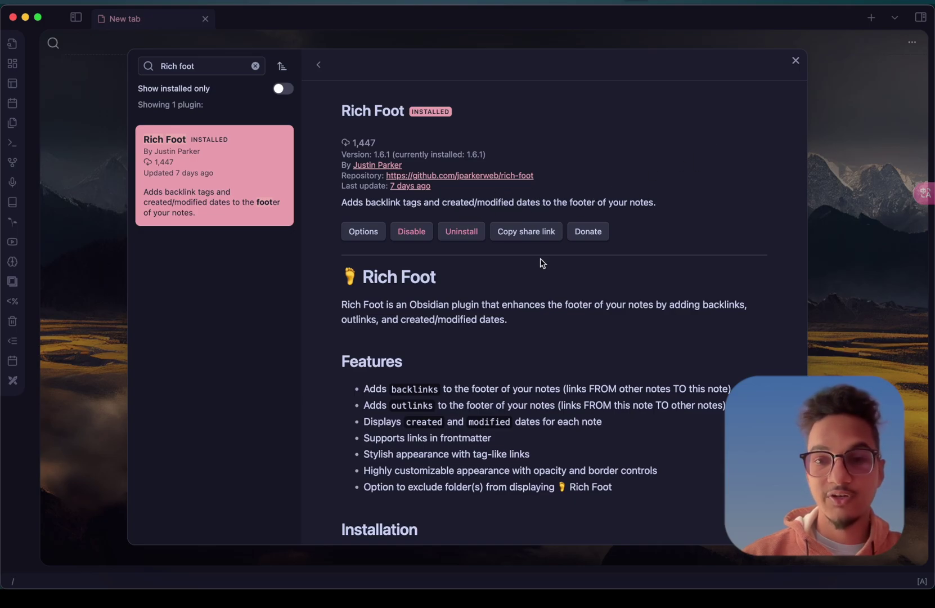
Review Rich Foot's options, close settings, and open 'new note' to see its dashed footer
{"action": "left_click", "coordinate": [373, 236]}
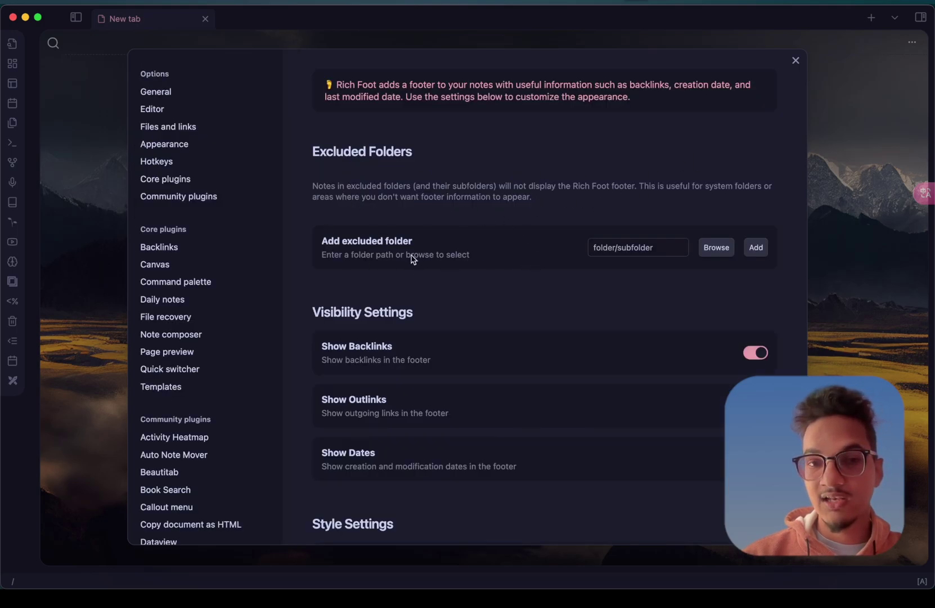
{"action": "scroll", "coordinate": [422, 261], "scroll_direction": "down", "scroll_amount": 5}
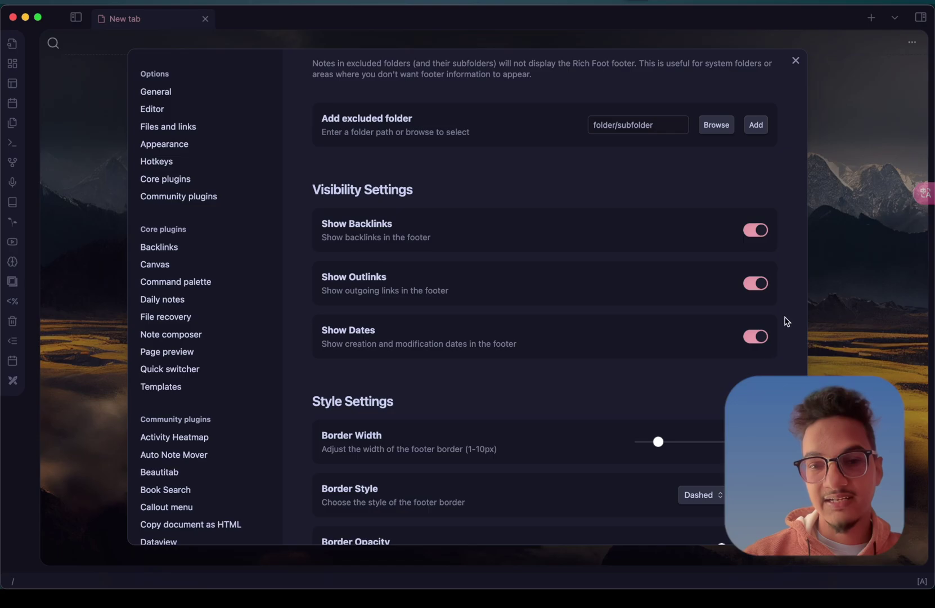
{"action": "scroll", "coordinate": [711, 421], "scroll_direction": "down", "scroll_amount": 8}
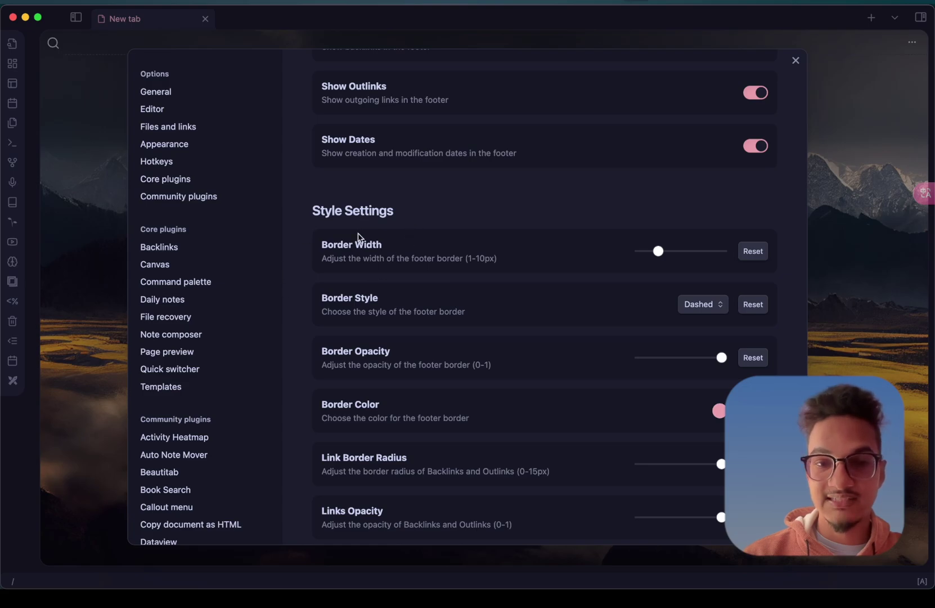
{"action": "scroll", "coordinate": [572, 288], "scroll_direction": "down", "scroll_amount": 5}
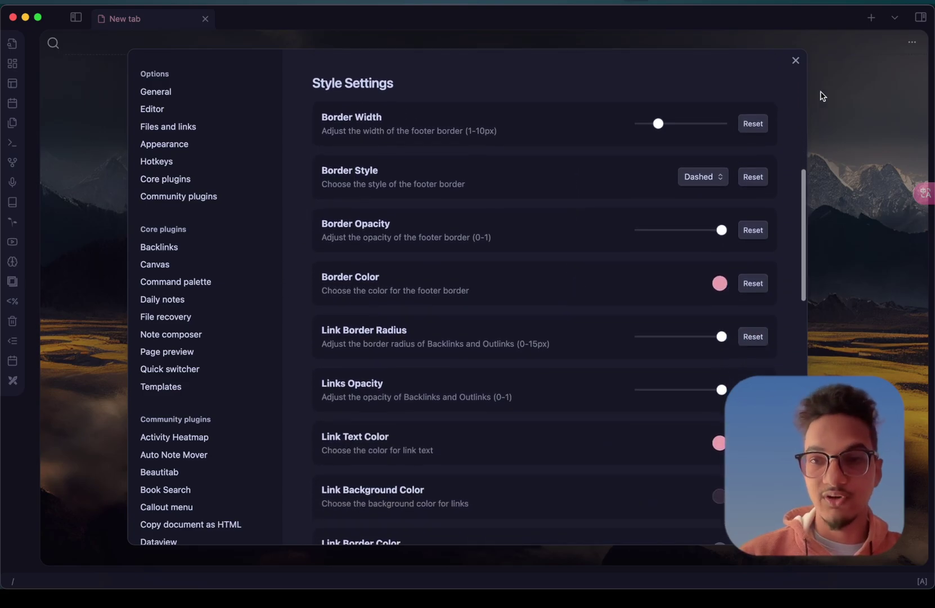
{"action": "left_click", "coordinate": [795, 60]}
{"action": "left_click", "coordinate": [363, 436]}
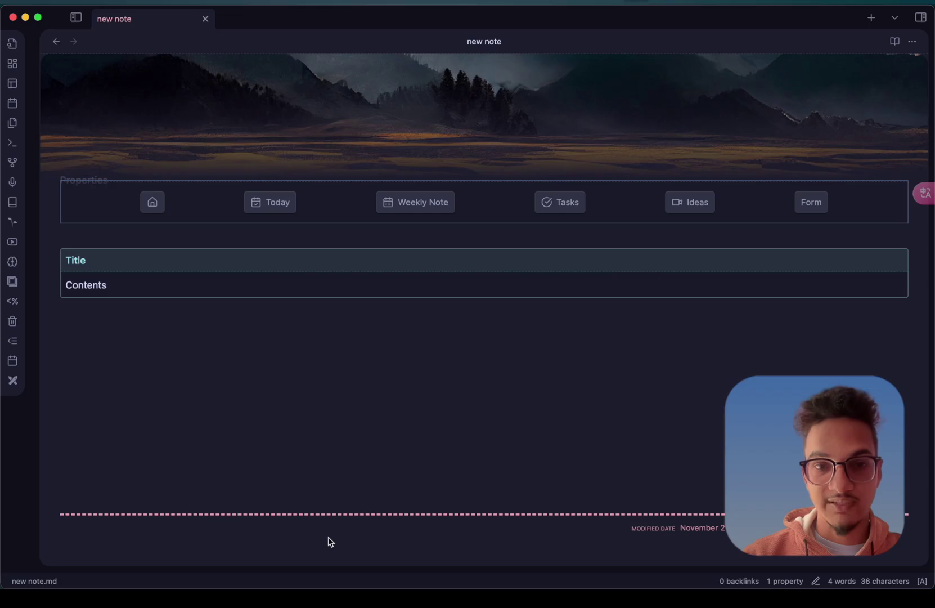
Close the note and open Indistractable through a quick switcher search for 'indi'
{"action": "left_click", "coordinate": [468, 289]}
{"action": "key", "text": "super+w"}
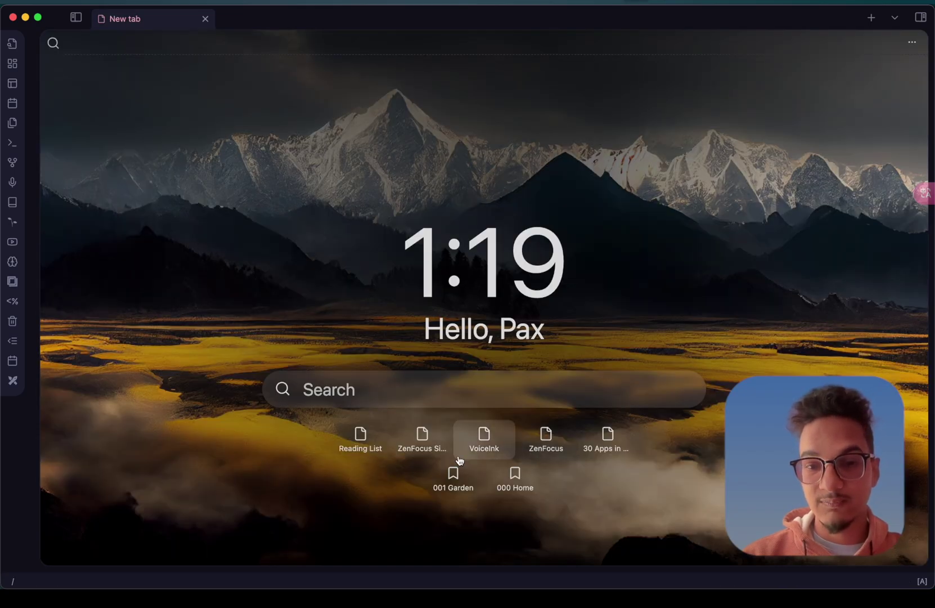
{"action": "key", "text": "super+o"}
{"action": "type", "text": "indi"}
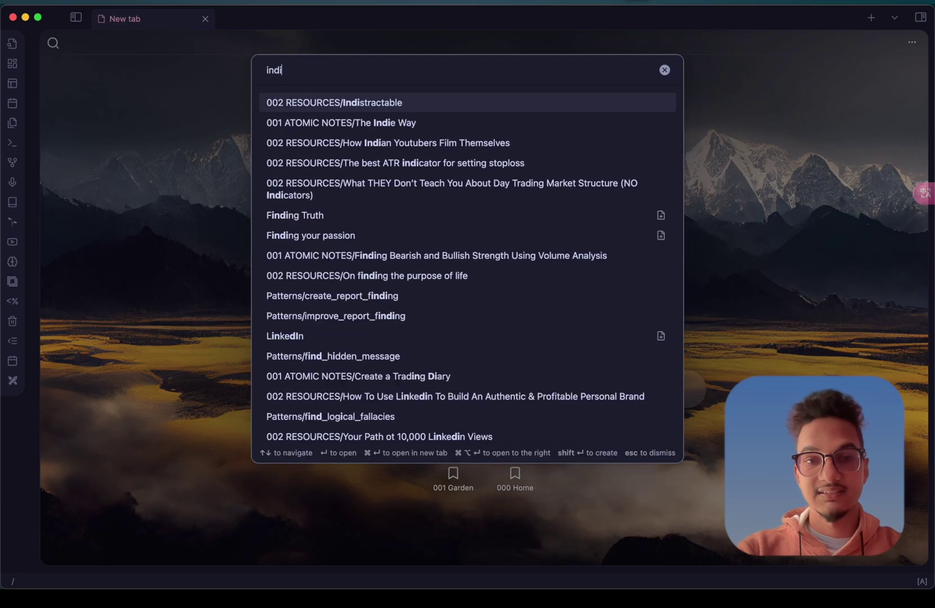
{"action": "key", "text": "Return"}
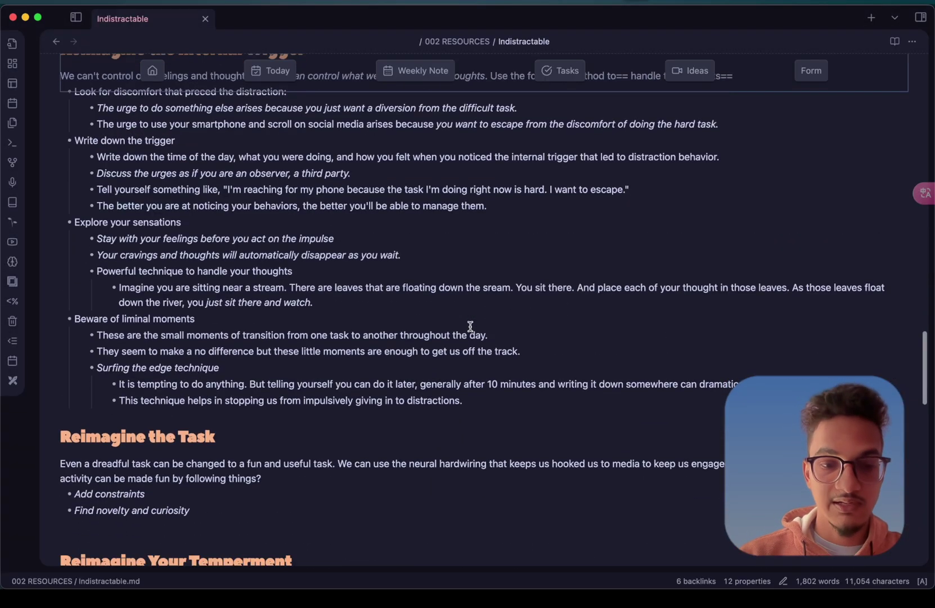
Follow a backlink to a related distraction note, return to Indistractable, and compare its backlinks and outgoing links
{"action": "scroll", "coordinate": [470, 326], "scroll_direction": "down", "scroll_amount": 20}
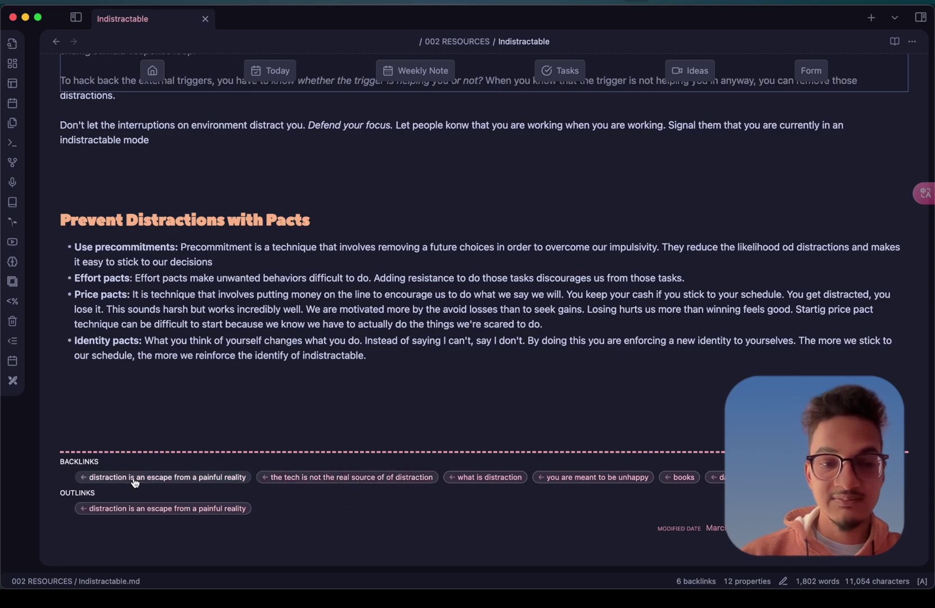
{"action": "left_click", "coordinate": [363, 483]}
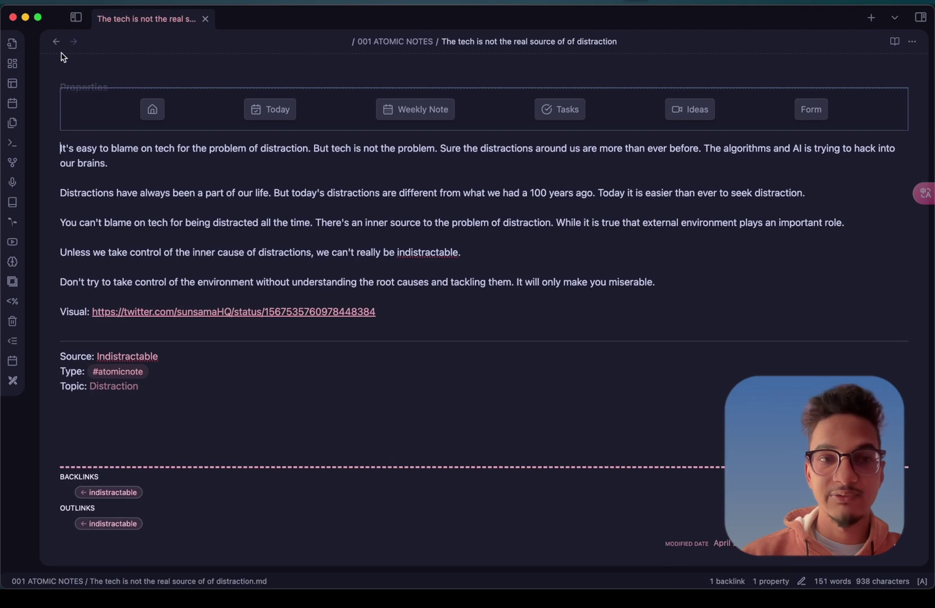
{"action": "left_click", "coordinate": [56, 42]}
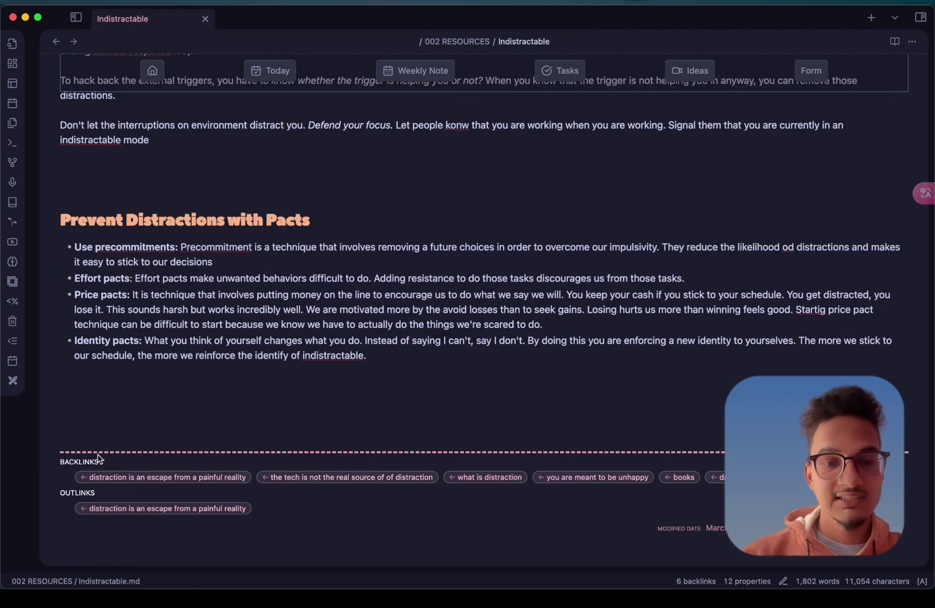
{"action": "left_click", "coordinate": [921, 18]}
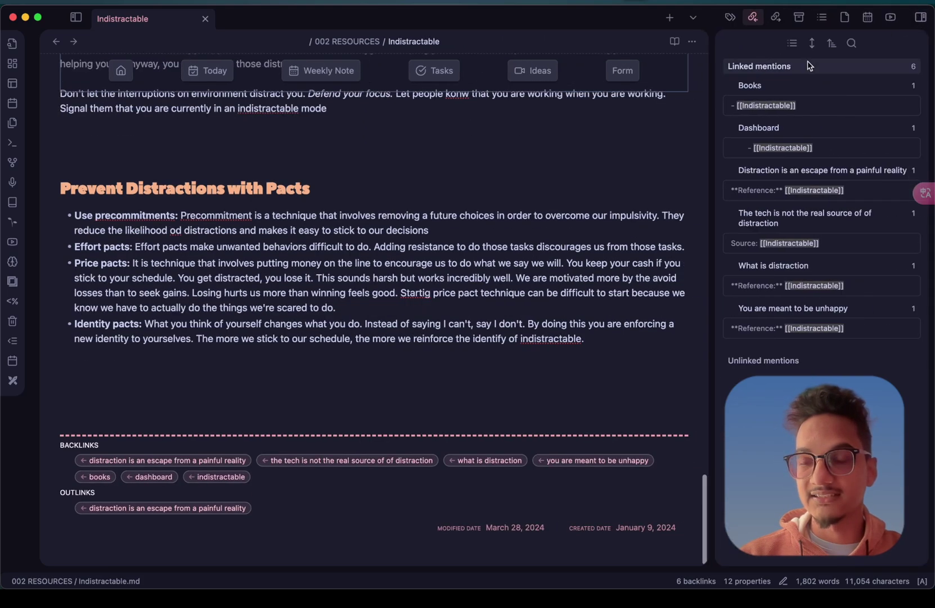
{"action": "left_click", "coordinate": [776, 18]}
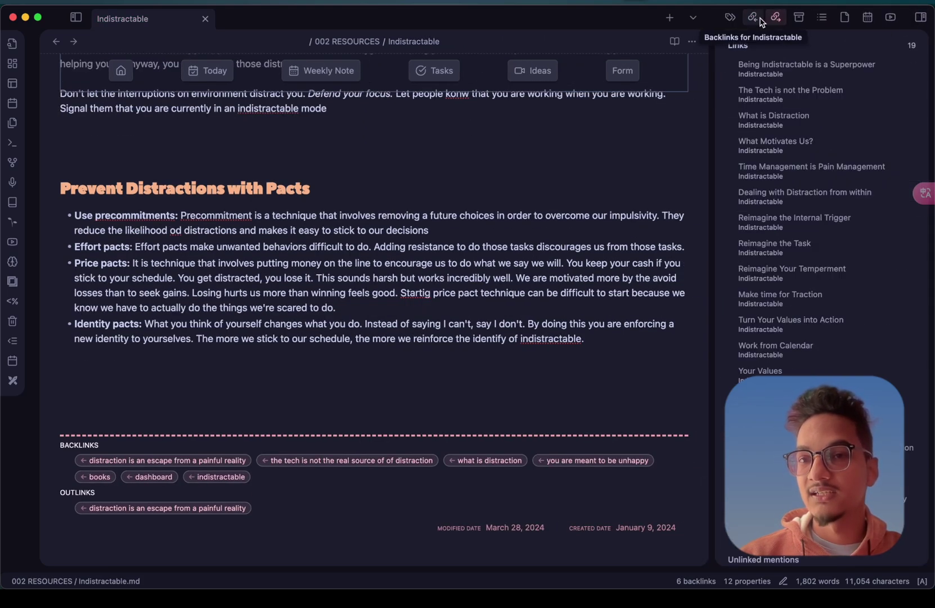
{"action": "left_click", "coordinate": [754, 18]}
{"action": "left_click", "coordinate": [775, 17]}
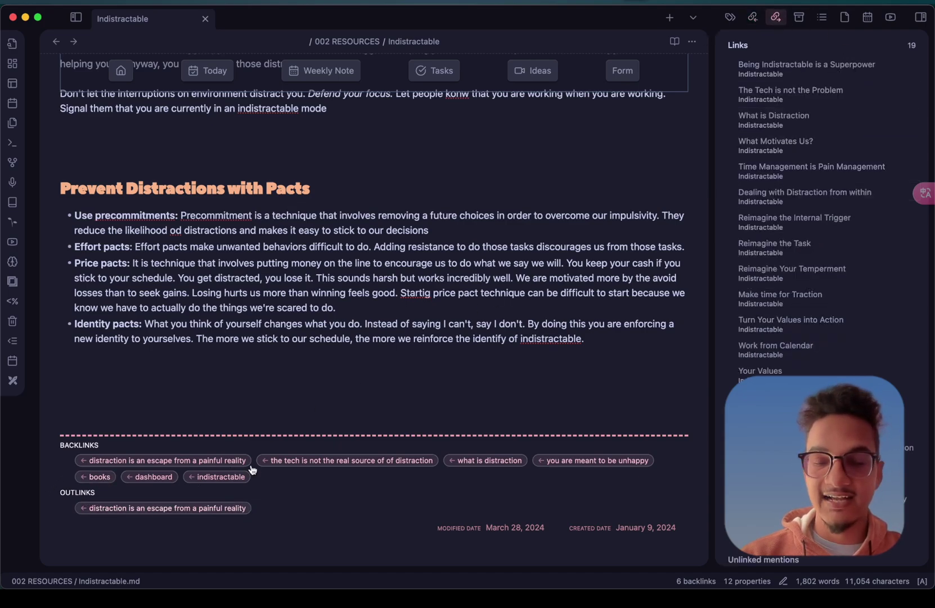
Hide the right side panel so Indistractable spans the full width, then scroll through the note
{"action": "left_click", "coordinate": [921, 18]}
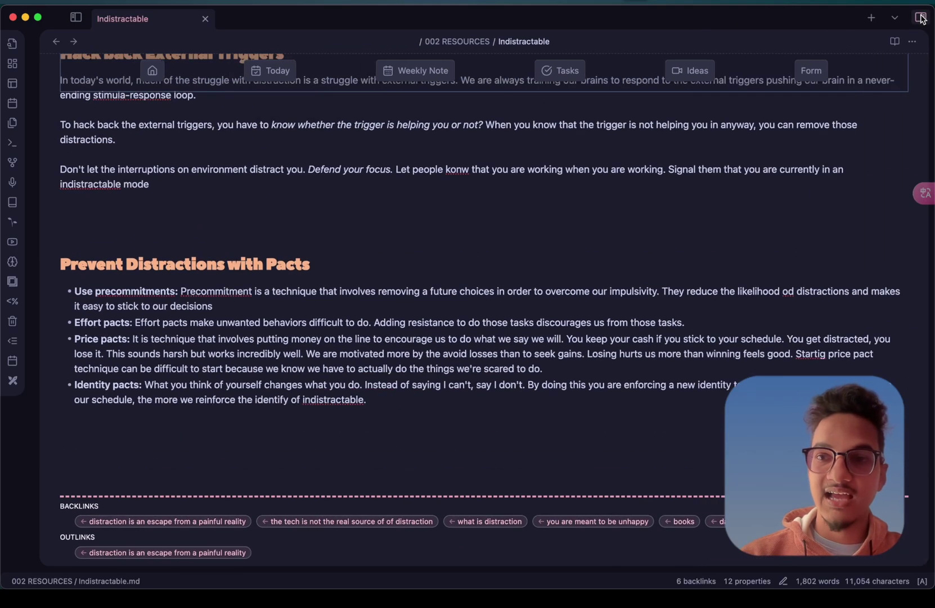
{"action": "left_click", "coordinate": [922, 17]}
{"action": "left_click", "coordinate": [753, 17]}
{"action": "left_click", "coordinate": [775, 17]}
{"action": "left_click", "coordinate": [921, 17]}
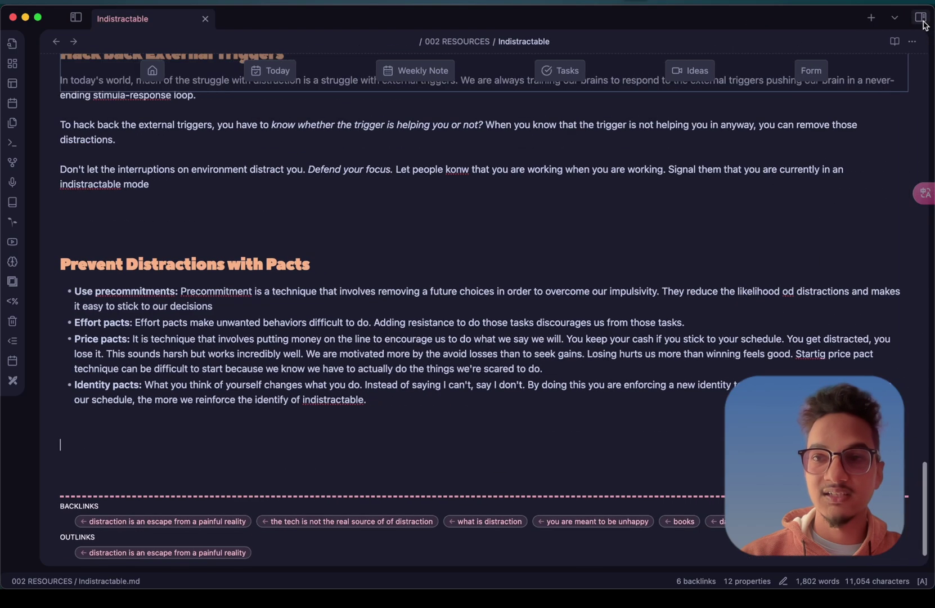
{"action": "scroll", "coordinate": [220, 540], "scroll_direction": "down", "scroll_amount": 2}
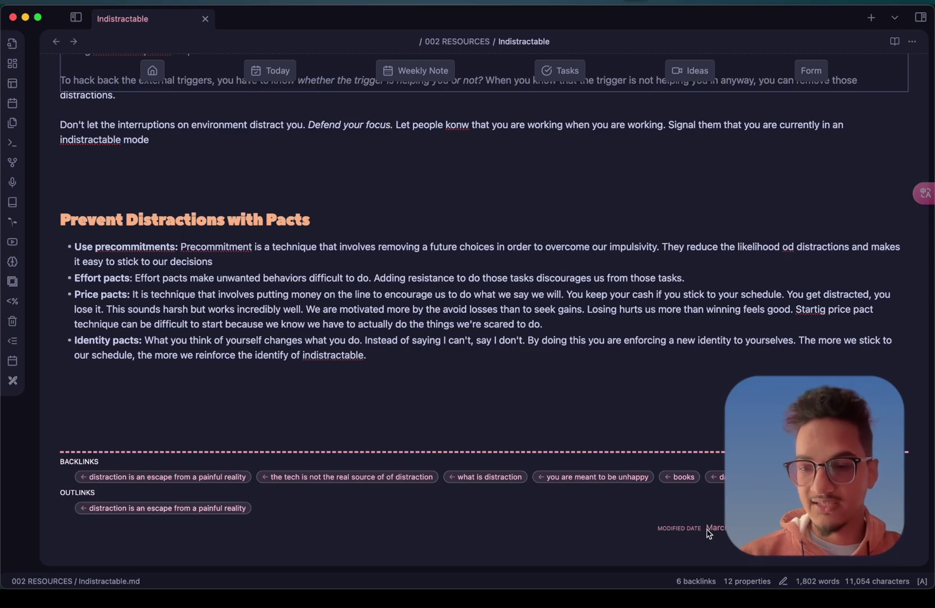
{"action": "scroll", "coordinate": [482, 290], "scroll_direction": "up", "scroll_amount": 20}
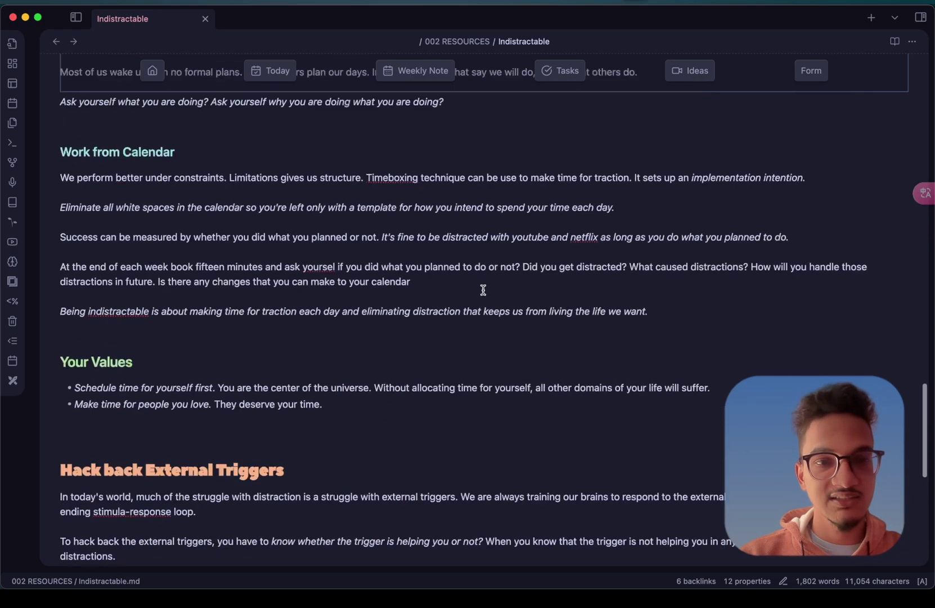
{"action": "scroll", "coordinate": [366, 441], "scroll_direction": "down", "scroll_amount": 20}
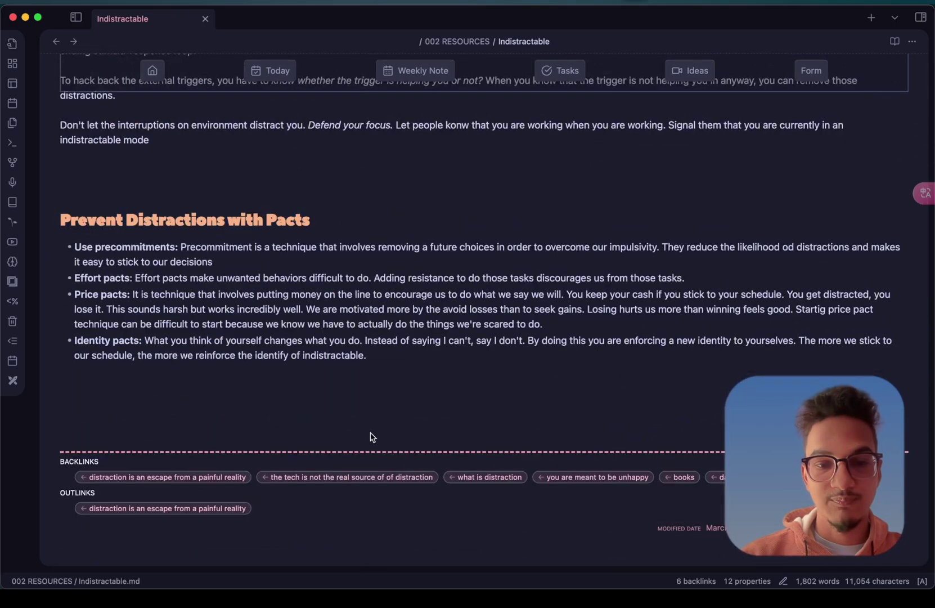
{"action": "scroll", "coordinate": [371, 433], "scroll_direction": "up", "scroll_amount": 10}
{"action": "scroll", "coordinate": [371, 433], "scroll_direction": "down", "scroll_amount": 10}
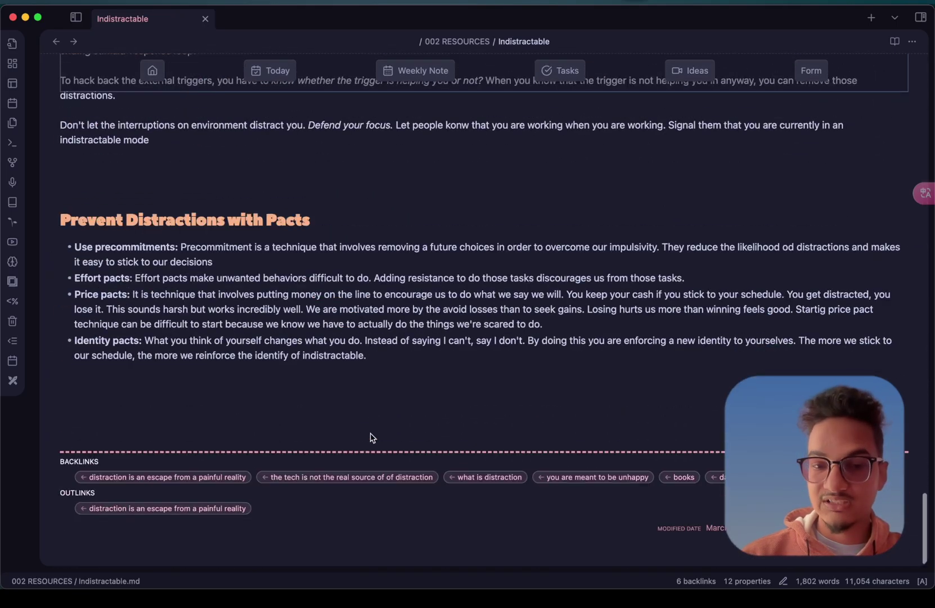
Open the tech-and-distraction backlink note, close the right sidebar, and open the Diagram Zoom Drag plugin page
{"action": "left_click", "coordinate": [363, 477]}
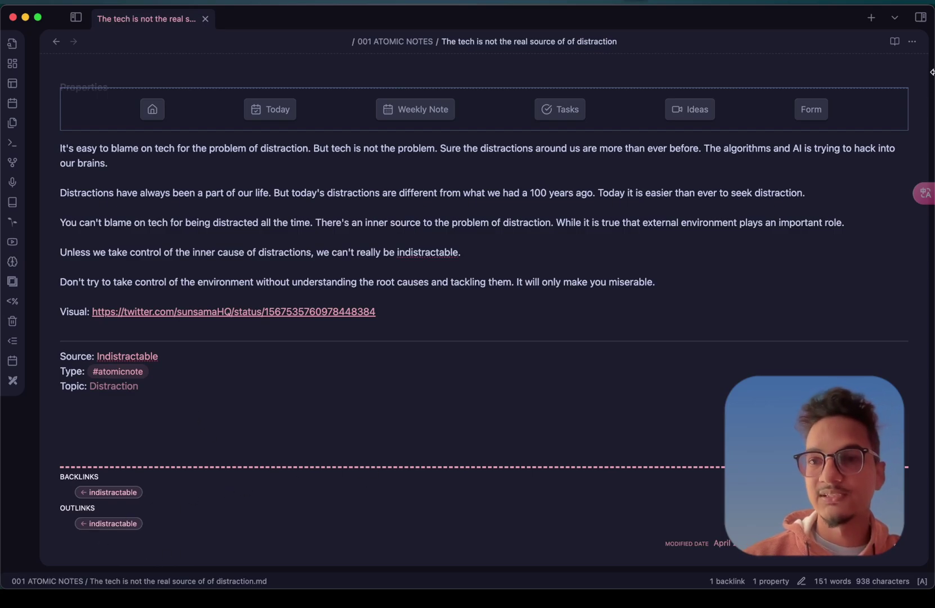
{"action": "left_click", "coordinate": [921, 17]}
{"action": "left_click", "coordinate": [753, 18]}
{"action": "left_click", "coordinate": [776, 18]}
{"action": "left_click", "coordinate": [921, 17]}
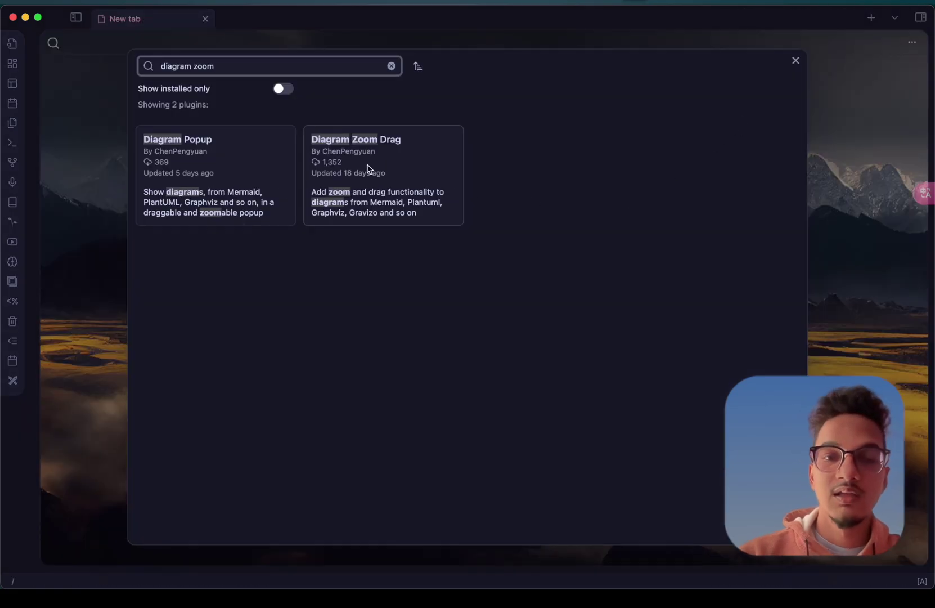
{"action": "left_click", "coordinate": [367, 167]}
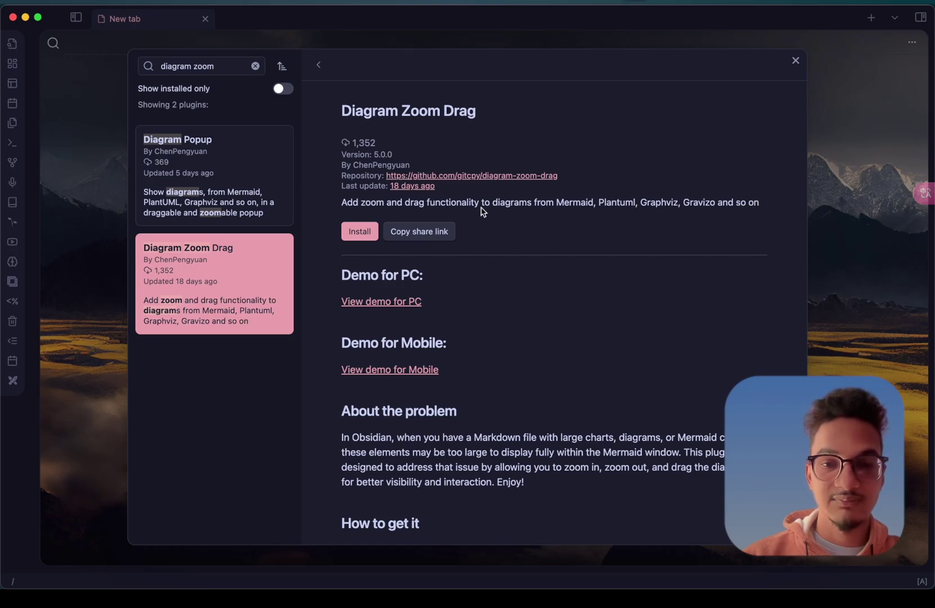
Watch Diagram Zoom Drag's 'View demo for PC' video, skipping the download prompt, then close it
{"action": "left_click", "coordinate": [401, 299]}
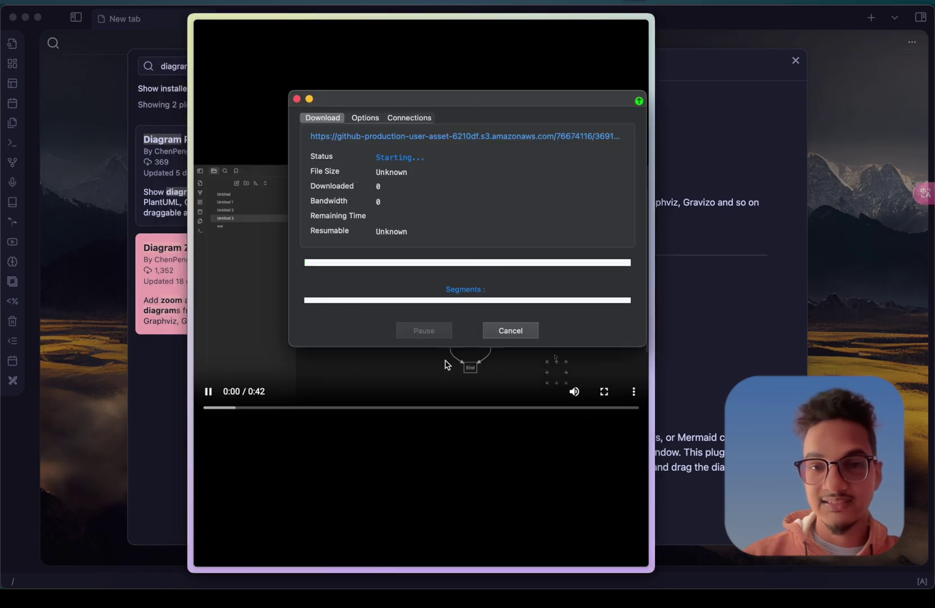
{"action": "left_click", "coordinate": [509, 330]}
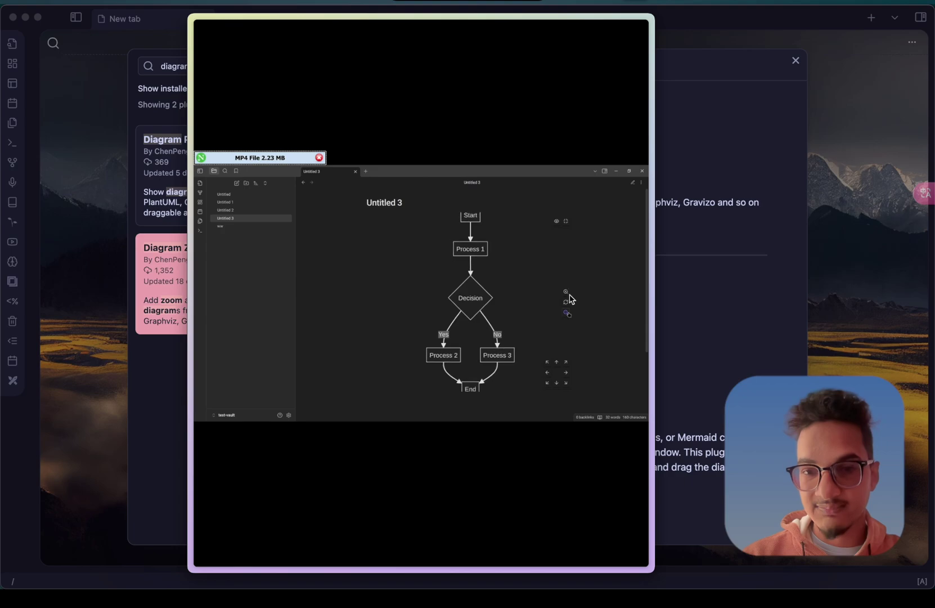
{"action": "mouse_move", "coordinate": [382, 378]}
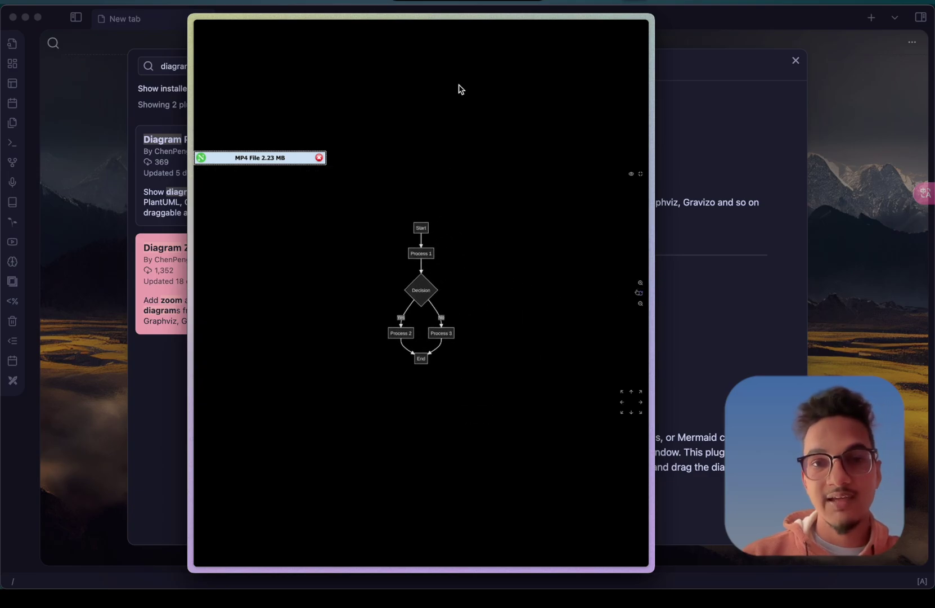
{"action": "key", "text": "super+w"}
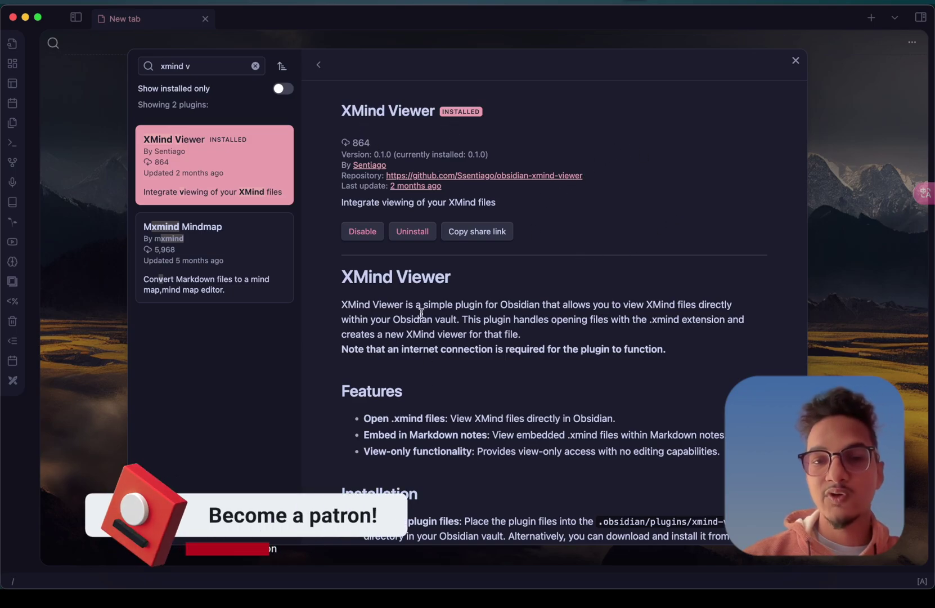
Read the XMind Viewer page, highlighting its internet-connection requirement, then launch the XMind app
{"action": "scroll", "coordinate": [421, 312], "scroll_direction": "down", "scroll_amount": 3}
{"action": "scroll", "coordinate": [422, 380], "scroll_direction": "up", "scroll_amount": 3}
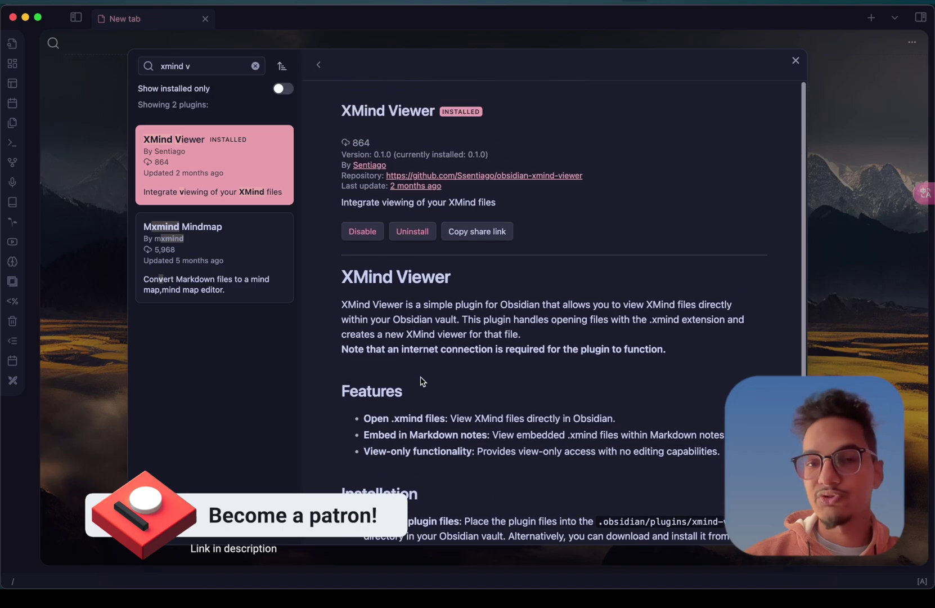
{"action": "scroll", "coordinate": [509, 366], "scroll_direction": "down", "scroll_amount": 5}
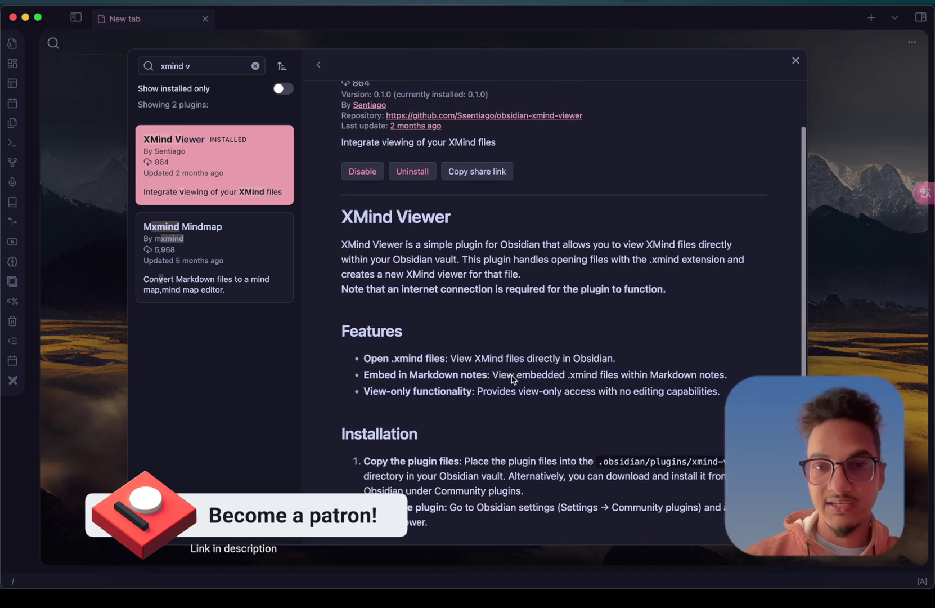
{"action": "scroll", "coordinate": [484, 170], "scroll_direction": "up", "scroll_amount": 5}
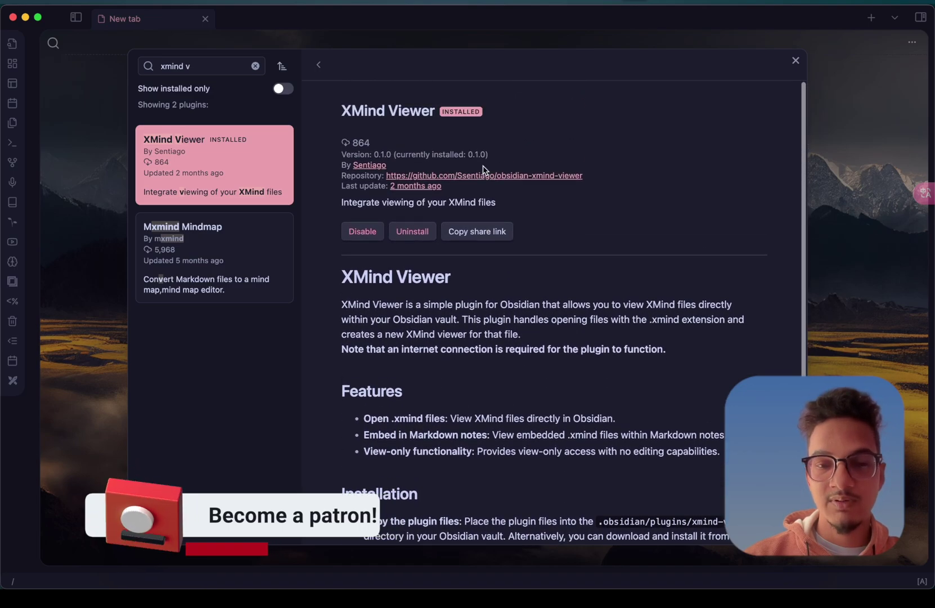
{"action": "left_click_drag", "start_coordinate": [369, 349], "coordinate": [554, 364]}
{"action": "left_click", "coordinate": [554, 364]}
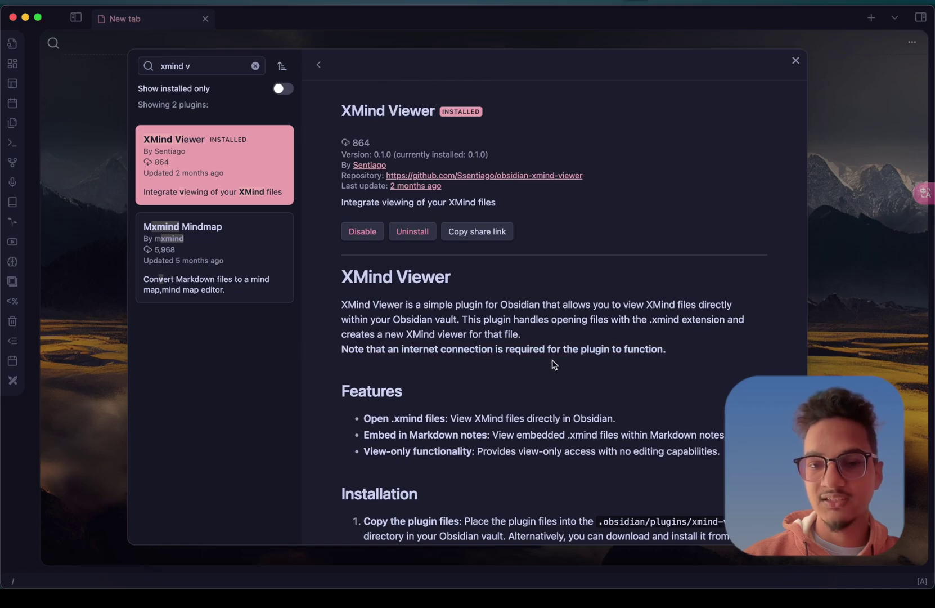
{"action": "left_click_drag", "start_coordinate": [414, 349], "coordinate": [489, 360]}
{"action": "scroll", "coordinate": [421, 363], "scroll_direction": "down", "scroll_amount": 5}
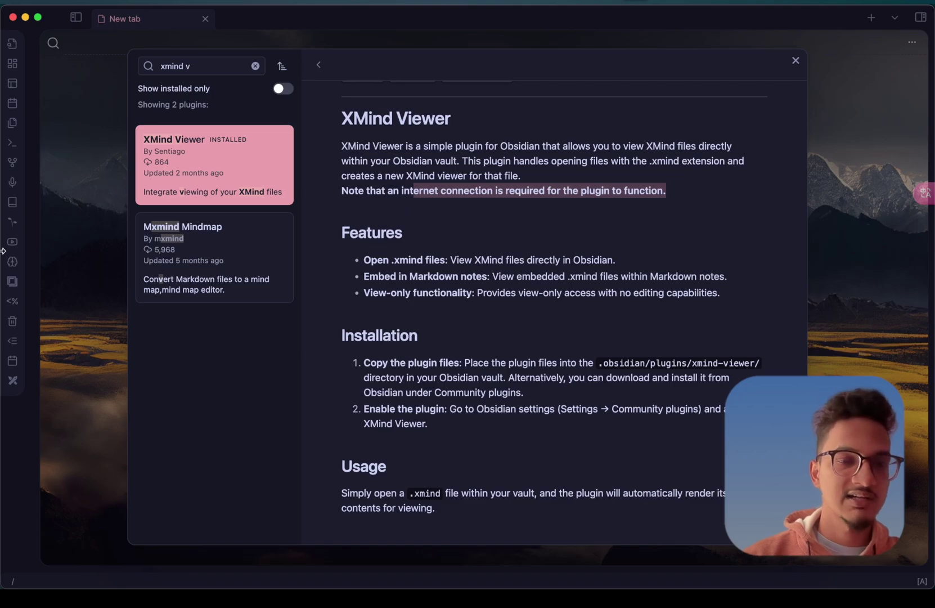
{"action": "double_click", "coordinate": [375, 191]}
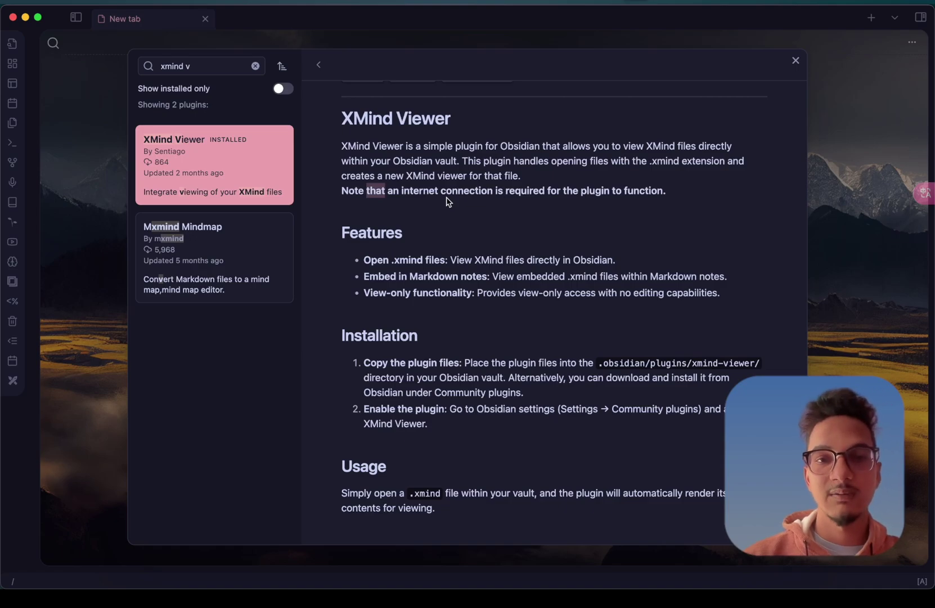
{"action": "key", "text": "super+space"}
{"action": "key", "text": "Return"}
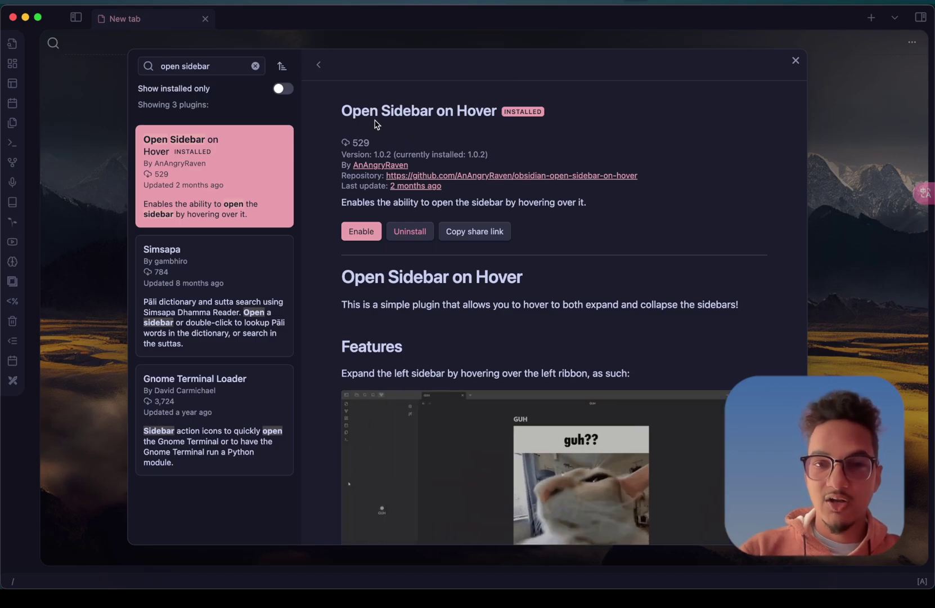
Enable Open Sidebar on Hover, review its hover options, and close Settings
{"action": "left_click", "coordinate": [363, 233]}
{"action": "left_click", "coordinate": [375, 232]}
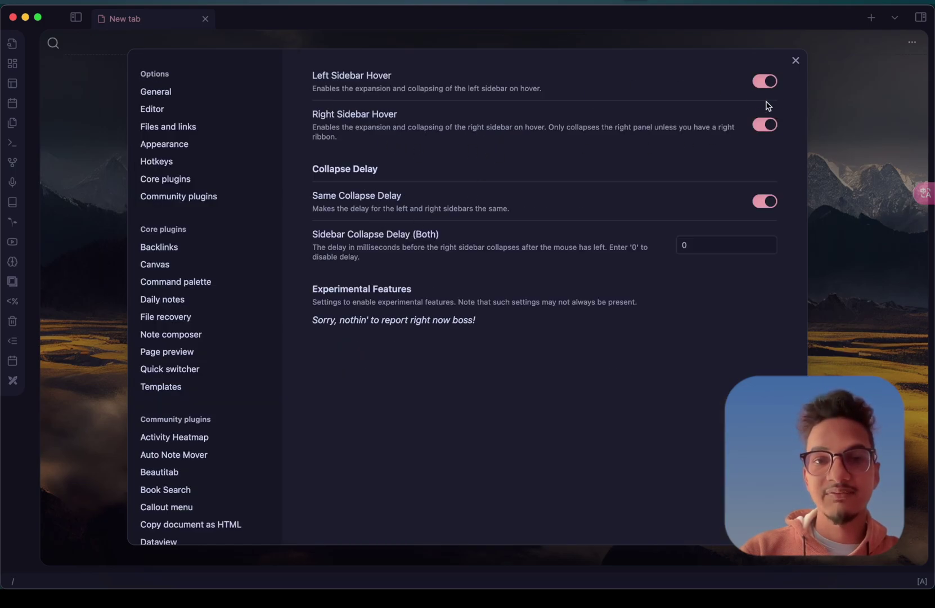
{"action": "left_click", "coordinate": [795, 60]}
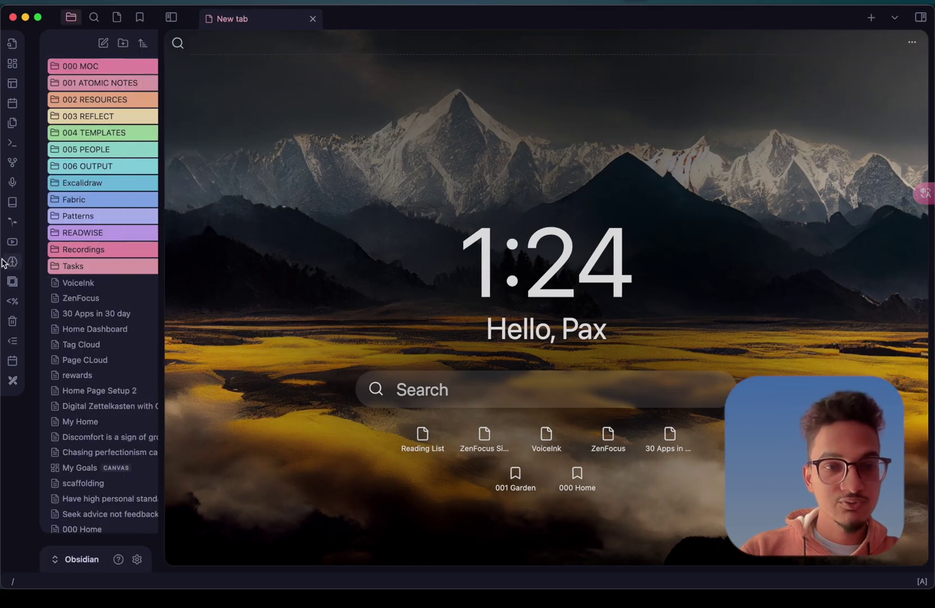
Collapse the file explorer and test that reaching the window's left edge reveals it again
{"action": "mouse_move", "coordinate": [3, 261]}
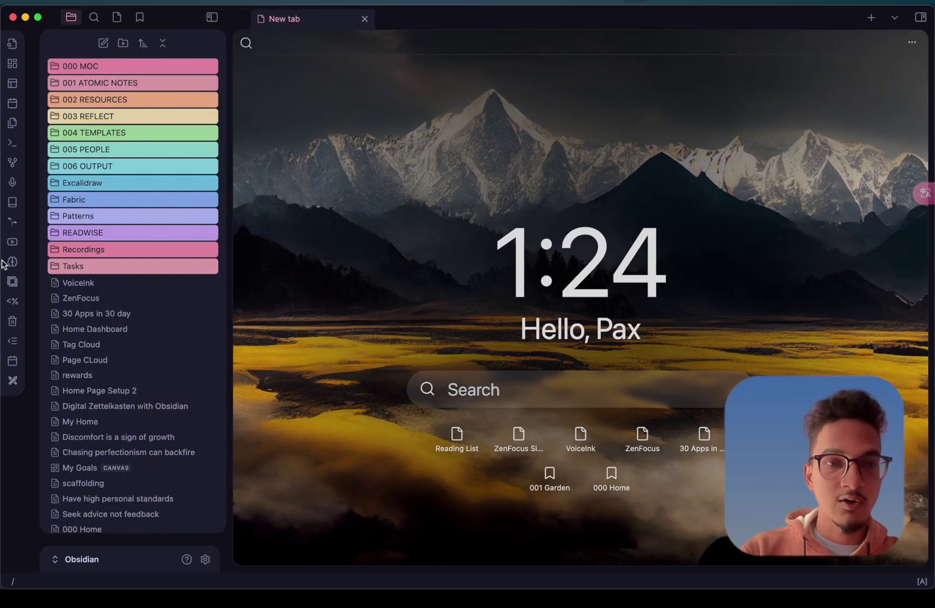
{"action": "scroll", "coordinate": [151, 275], "scroll_direction": "down", "scroll_amount": 6}
{"action": "scroll", "coordinate": [150, 289], "scroll_direction": "up", "scroll_amount": 4}
{"action": "scroll", "coordinate": [150, 288], "scroll_direction": "down", "scroll_amount": 4}
{"action": "scroll", "coordinate": [151, 286], "scroll_direction": "up", "scroll_amount": 5}
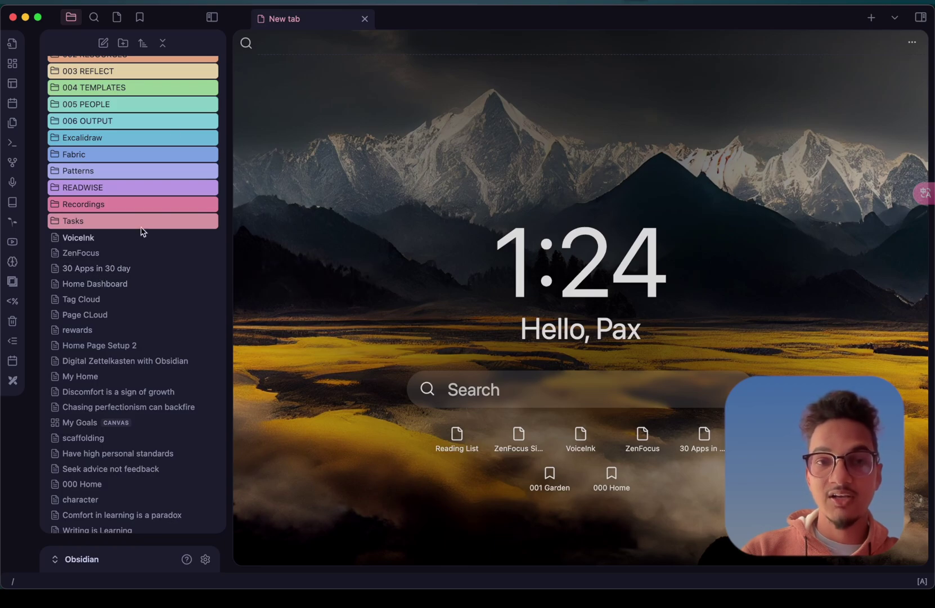
{"action": "left_click", "coordinate": [213, 18]}
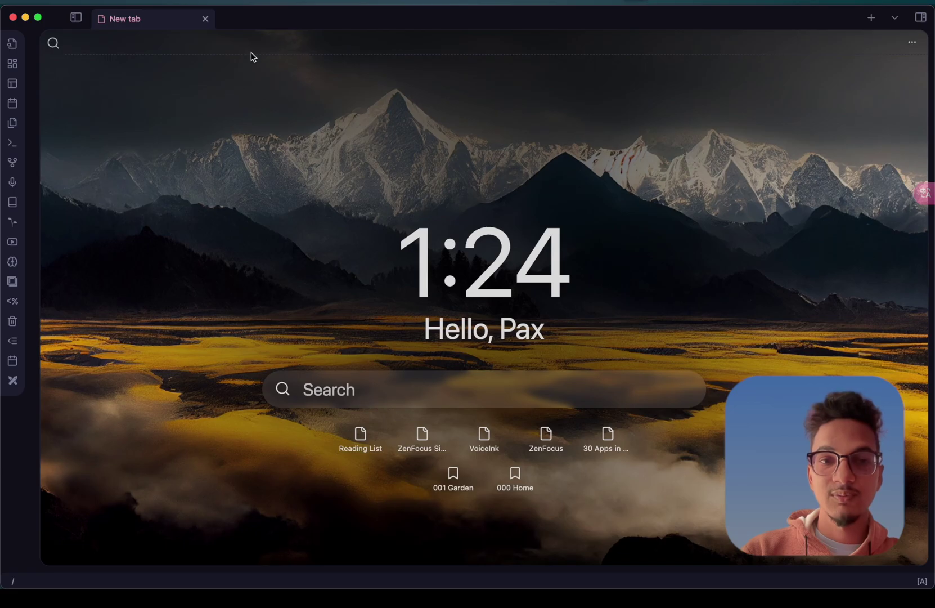
{"action": "mouse_move", "coordinate": [3, 203]}
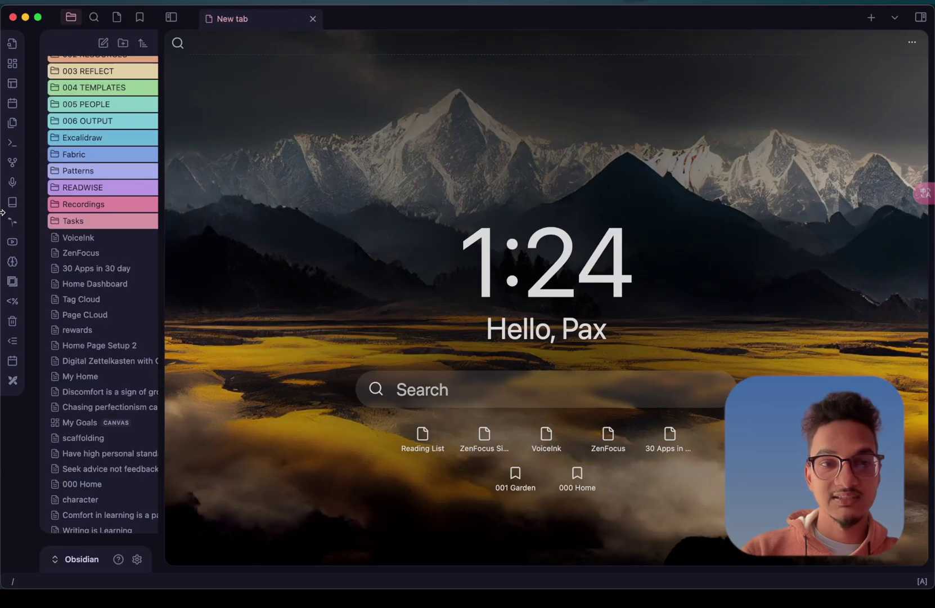
{"action": "mouse_move", "coordinate": [105, 198]}
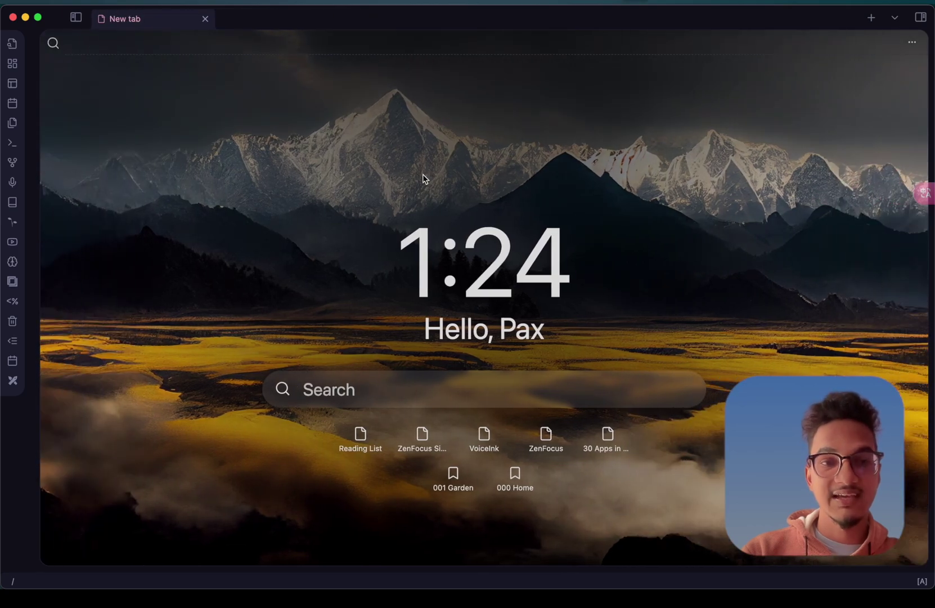
{"action": "mouse_move", "coordinate": [3, 171]}
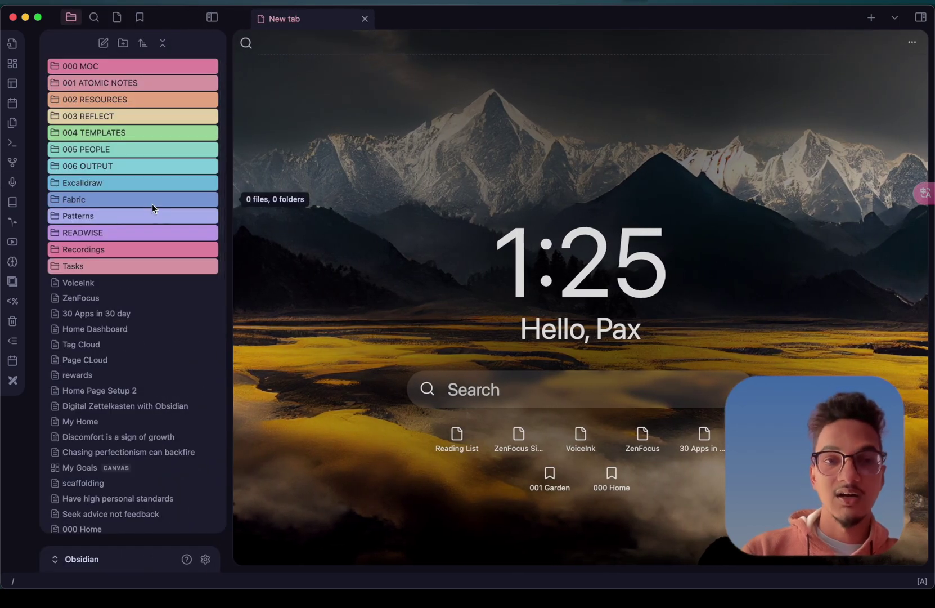
Open the community plugin browser, search 'tabs', and look over the Tabs plugin's details
{"action": "key", "text": "super+comma"}
{"action": "left_click", "coordinate": [249, 204]}
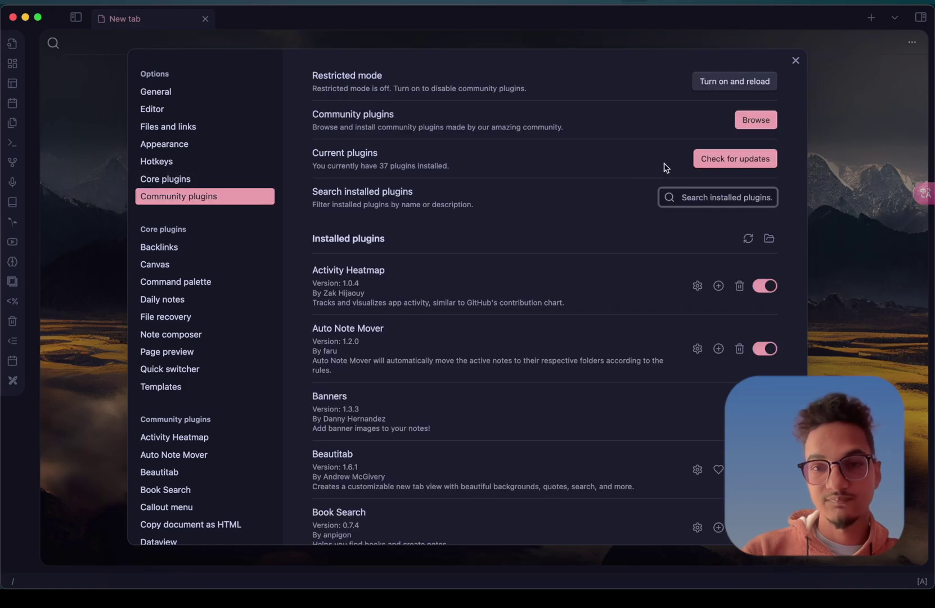
{"action": "left_click", "coordinate": [756, 120]}
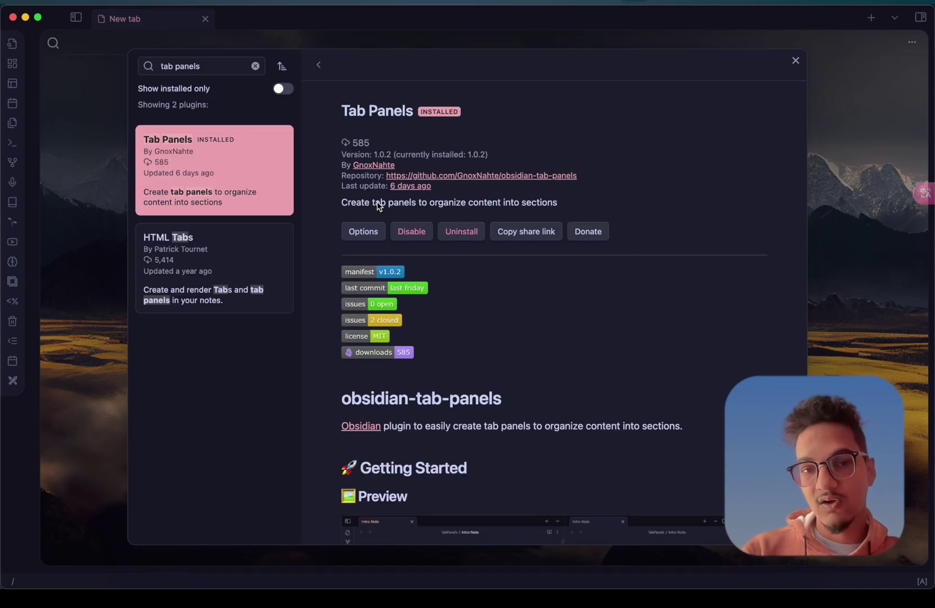
{"action": "scroll", "coordinate": [378, 207], "scroll_direction": "down", "scroll_amount": 1}
{"action": "scroll", "coordinate": [378, 206], "scroll_direction": "up", "scroll_amount": 1}
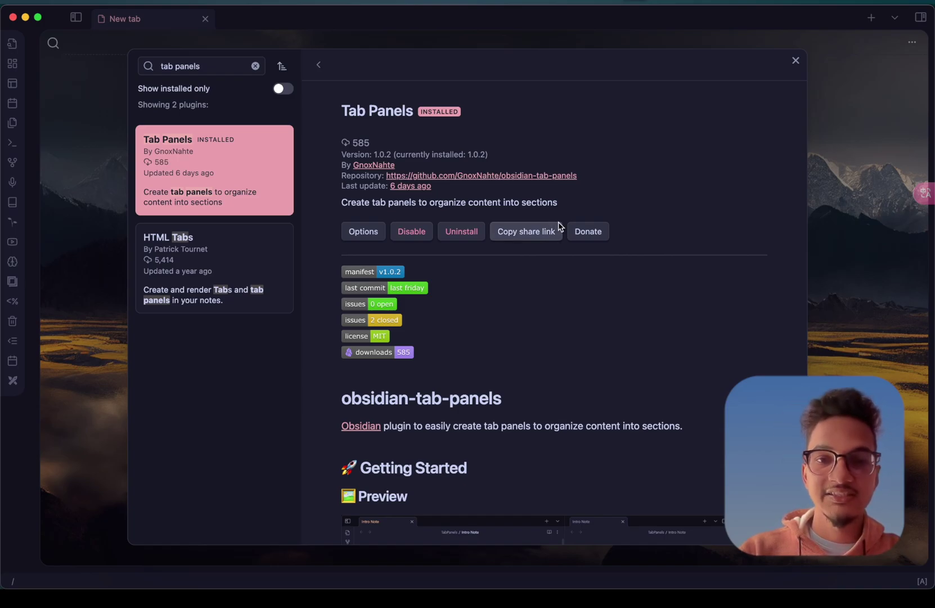
{"action": "scroll", "coordinate": [487, 261], "scroll_direction": "down", "scroll_amount": 10}
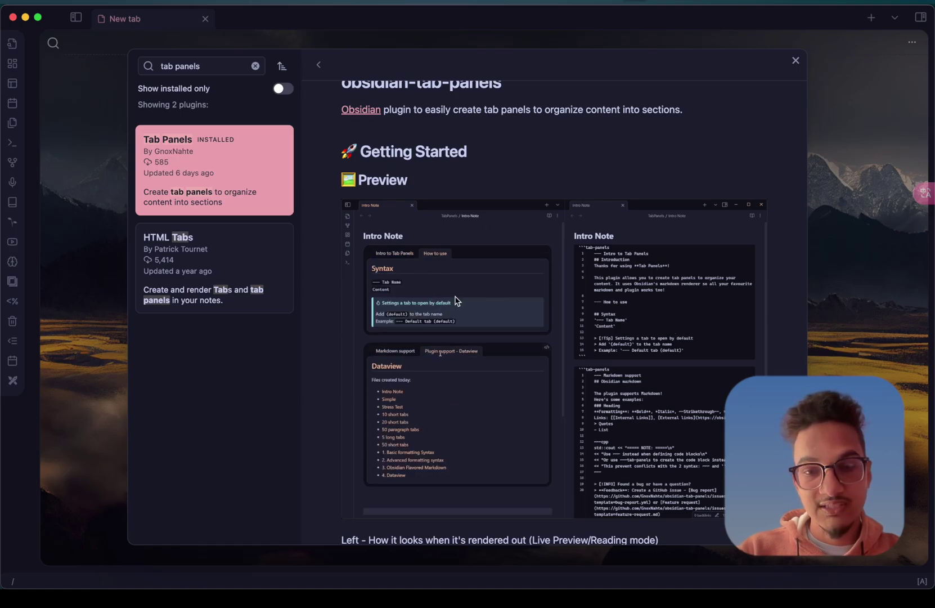
{"action": "scroll", "coordinate": [395, 371], "scroll_direction": "down", "scroll_amount": 2}
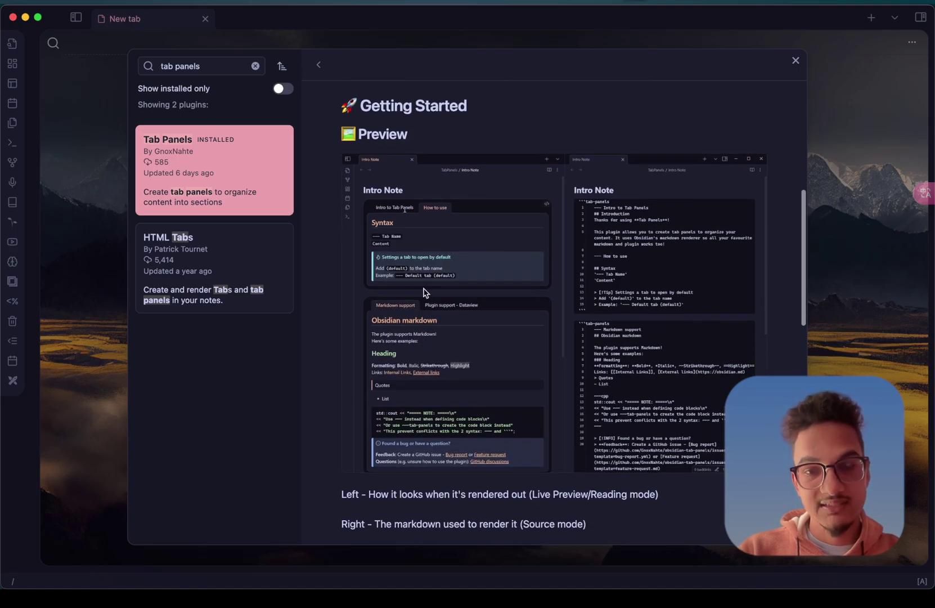
{"action": "scroll", "coordinate": [416, 311], "scroll_direction": "down", "scroll_amount": 5}
{"action": "scroll", "coordinate": [418, 309], "scroll_direction": "up", "scroll_amount": 10}
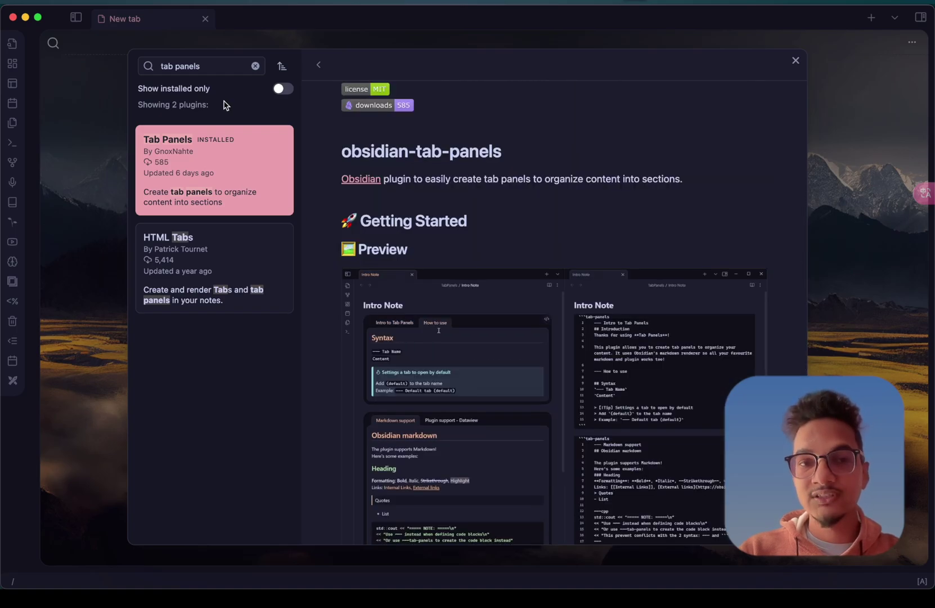
{"action": "triple_click", "coordinate": [213, 70]}
{"action": "type", "text": "tabs"}
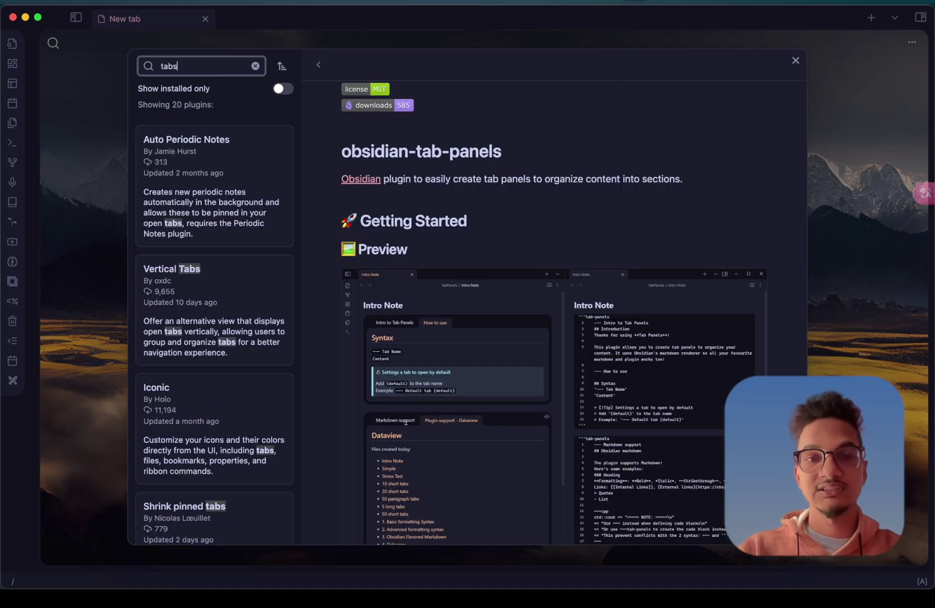
{"action": "scroll", "coordinate": [218, 236], "scroll_direction": "down", "scroll_amount": 6}
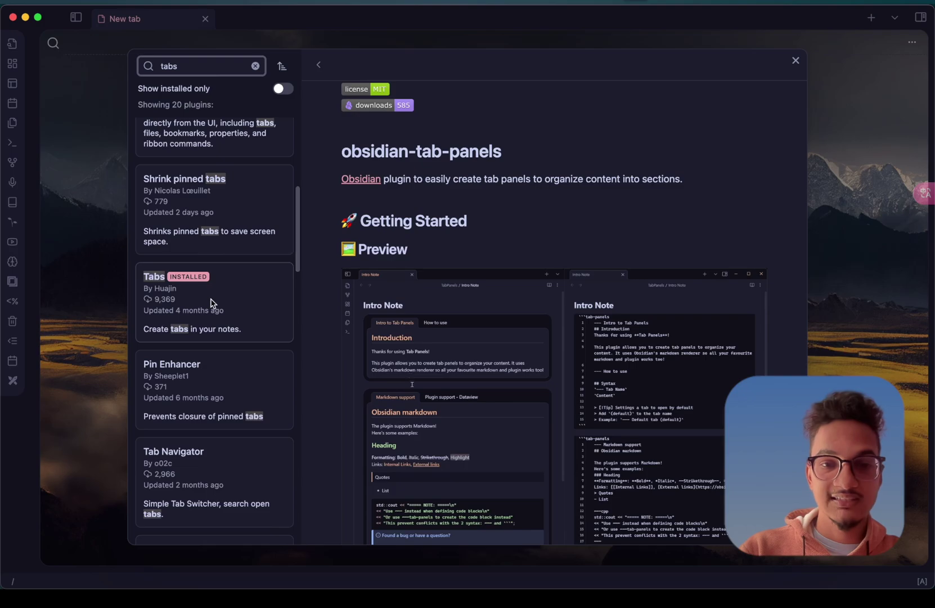
{"action": "left_click", "coordinate": [210, 301]}
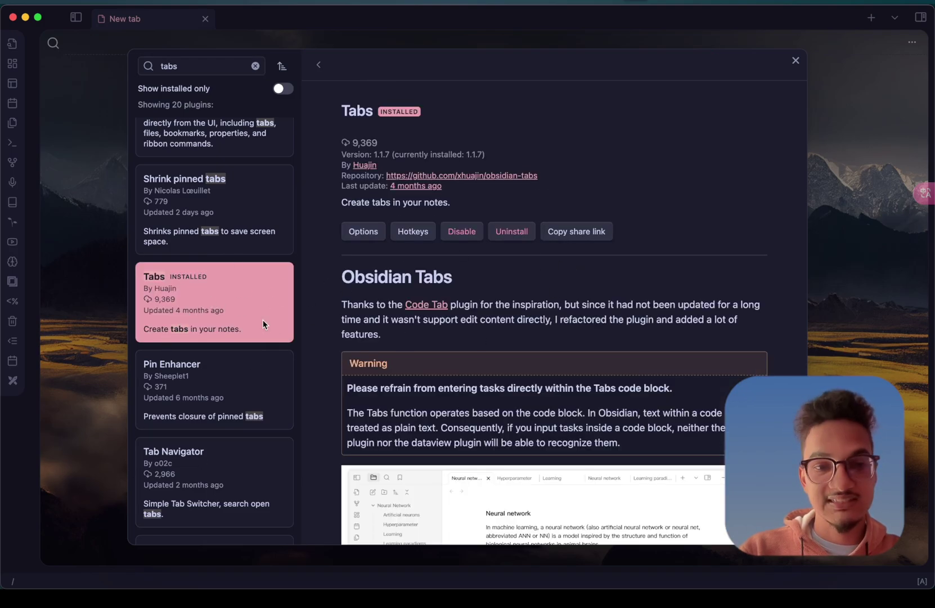
{"action": "scroll", "coordinate": [377, 319], "scroll_direction": "down", "scroll_amount": 10}
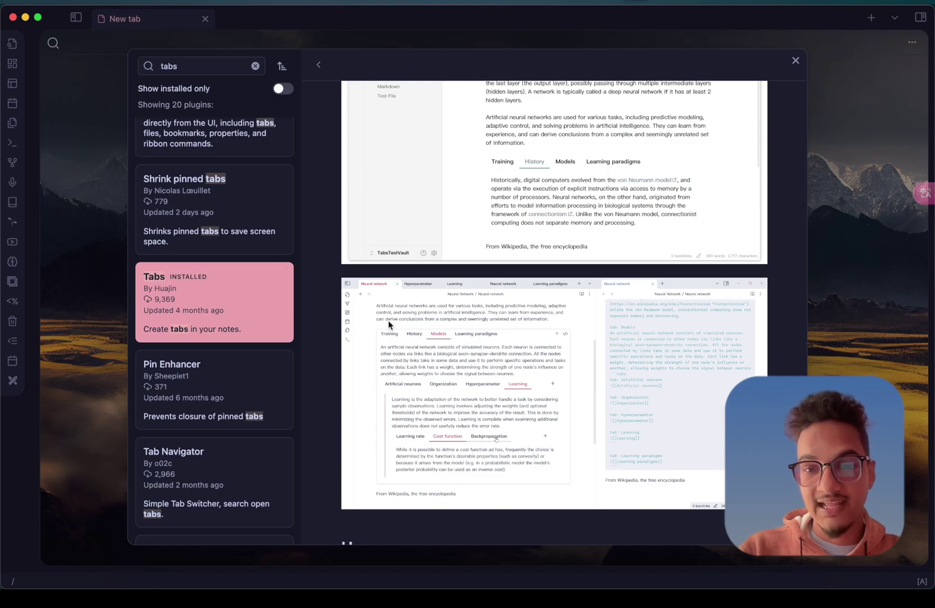
{"action": "scroll", "coordinate": [444, 362], "scroll_direction": "up", "scroll_amount": 1}
Open Tab Panels' options, confirm the codeblock keyword is tab-panels, and close Settings
{"action": "left_click", "coordinate": [199, 67]}
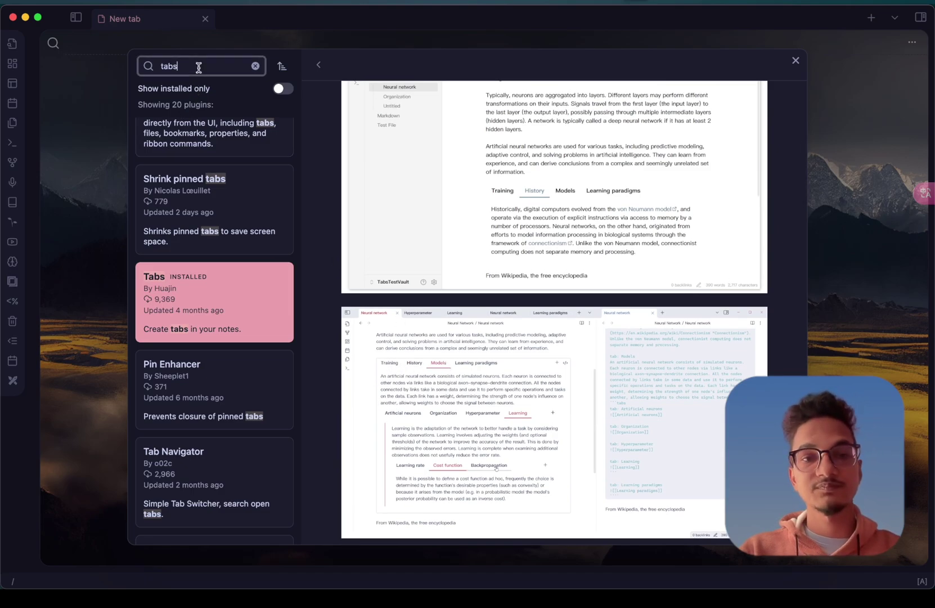
{"action": "type", "text": "panel"}
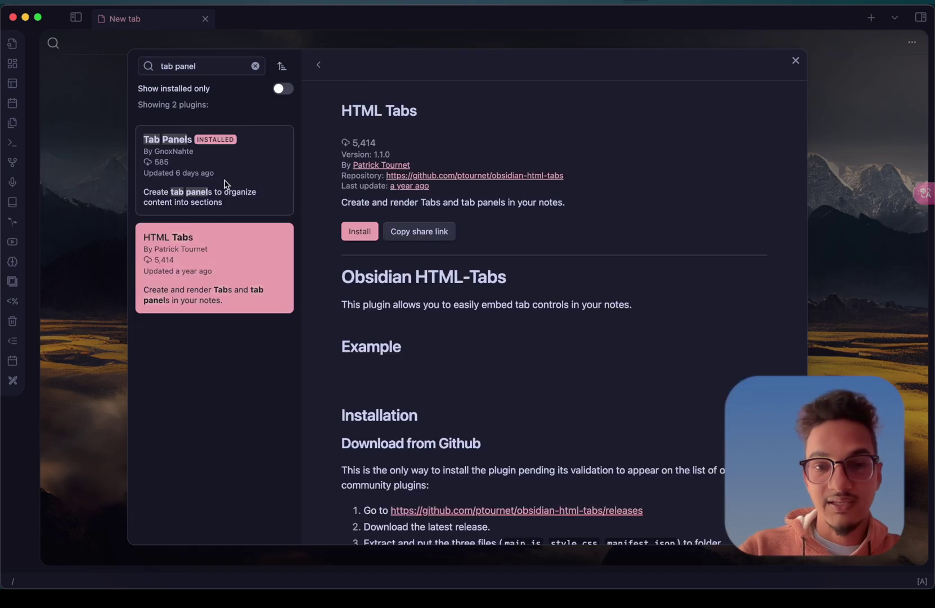
{"action": "left_click", "coordinate": [266, 170]}
{"action": "left_click", "coordinate": [375, 236]}
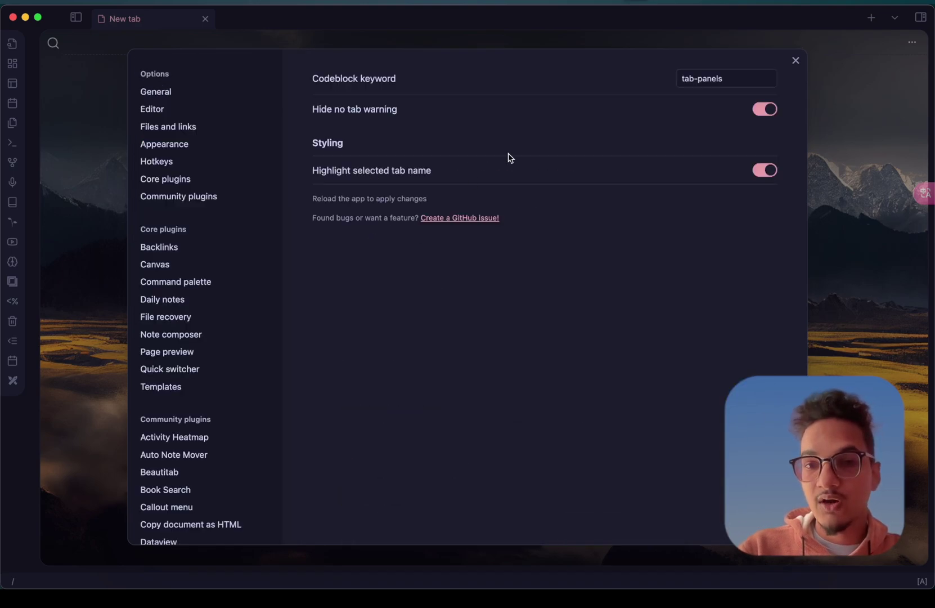
{"action": "left_click", "coordinate": [732, 79]}
{"action": "key", "text": "super+Left"}
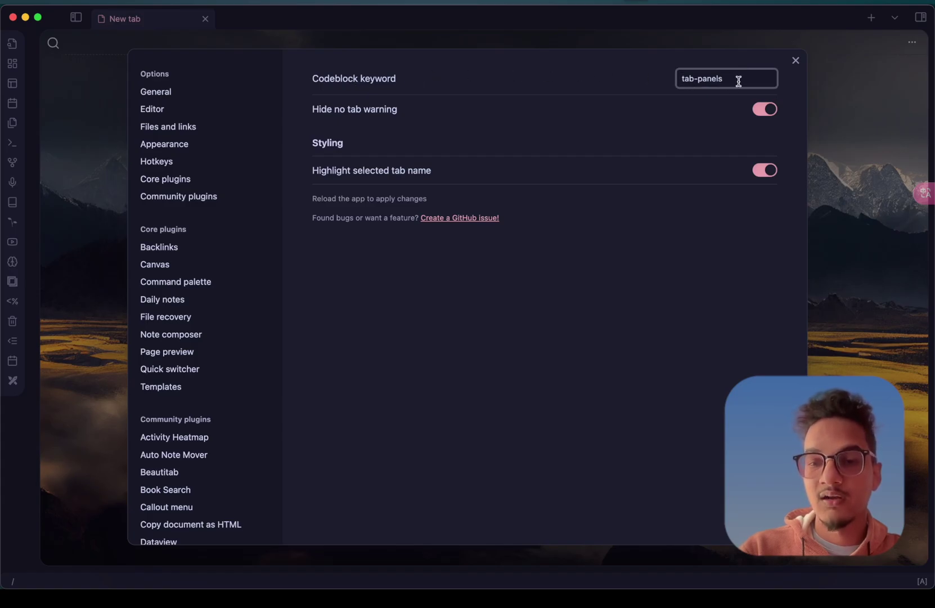
{"action": "left_click", "coordinate": [796, 61]}
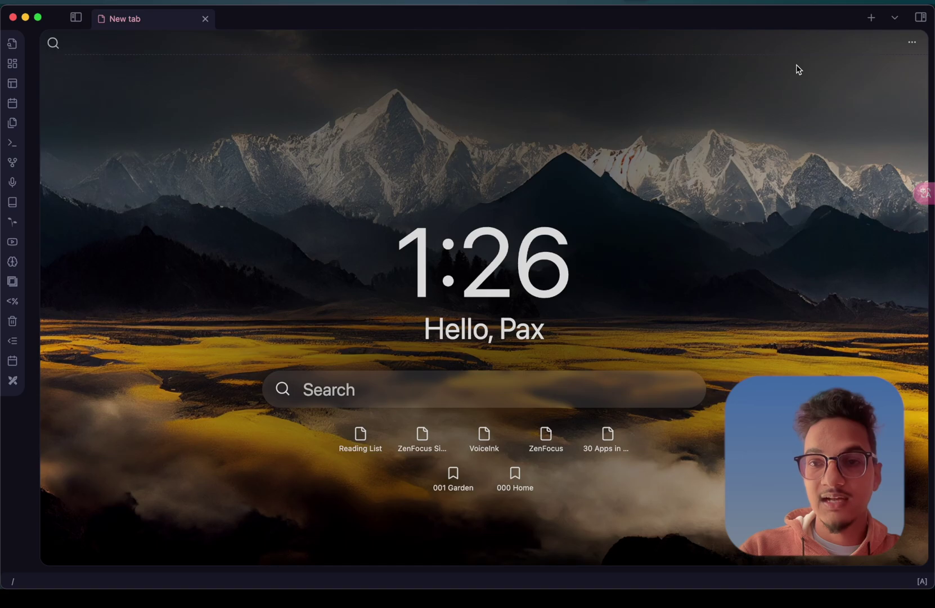
Open Reading List and inspect its tab-panels source, including the Currently Reading dataview query
{"action": "left_click", "coordinate": [366, 436]}
{"action": "left_click", "coordinate": [249, 231]}
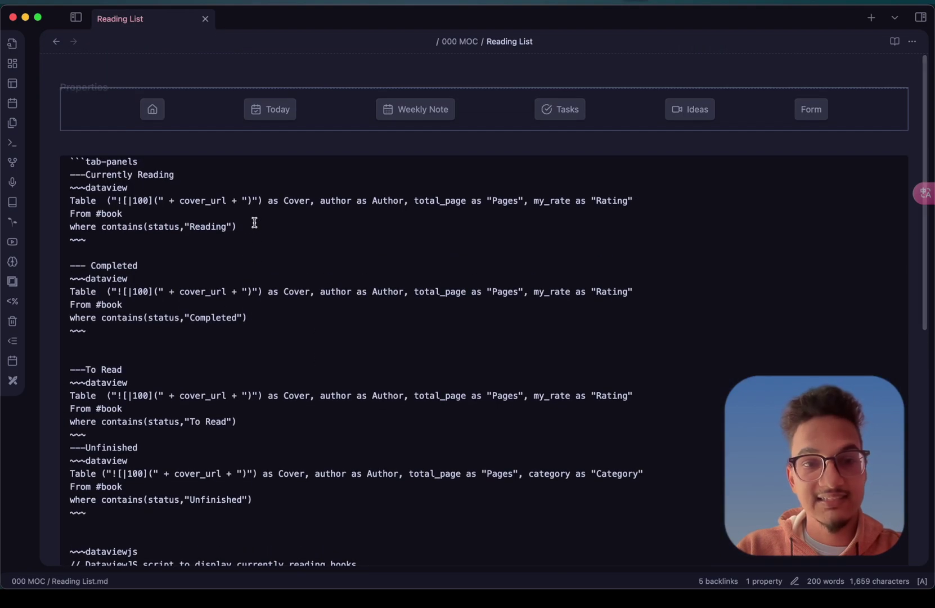
{"action": "double_click", "coordinate": [90, 162]}
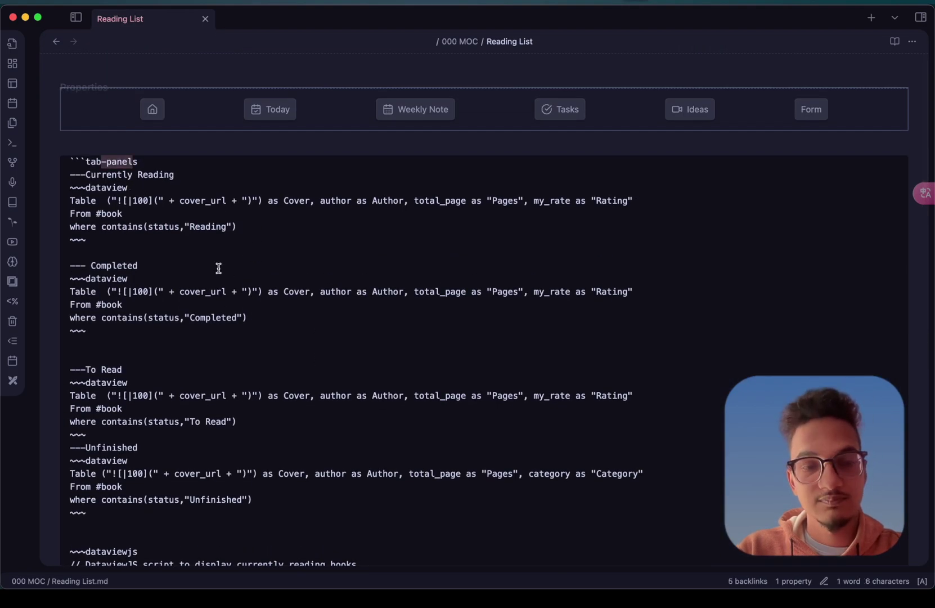
{"action": "left_click_drag", "start_coordinate": [87, 161], "coordinate": [177, 176]}
{"action": "left_click_drag", "start_coordinate": [73, 188], "coordinate": [203, 239]}
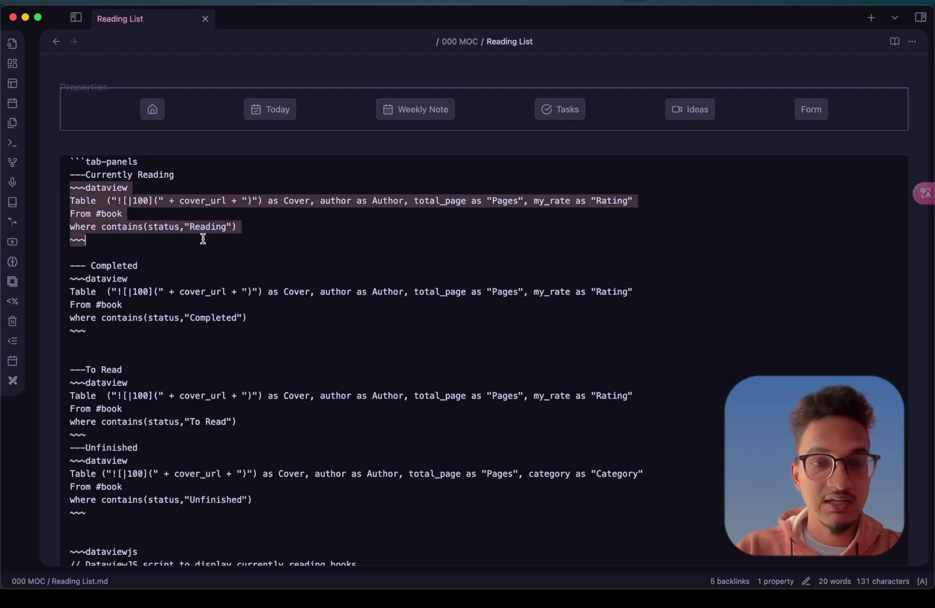
{"action": "left_click", "coordinate": [171, 241]}
{"action": "mouse_move", "coordinate": [137, 241]}
{"action": "left_mouse_down"}
{"action": "mouse_move", "coordinate": [62, 200]}
{"action": "mouse_move", "coordinate": [59, 188]}
{"action": "mouse_move", "coordinate": [128, 242]}
{"action": "left_mouse_up"}
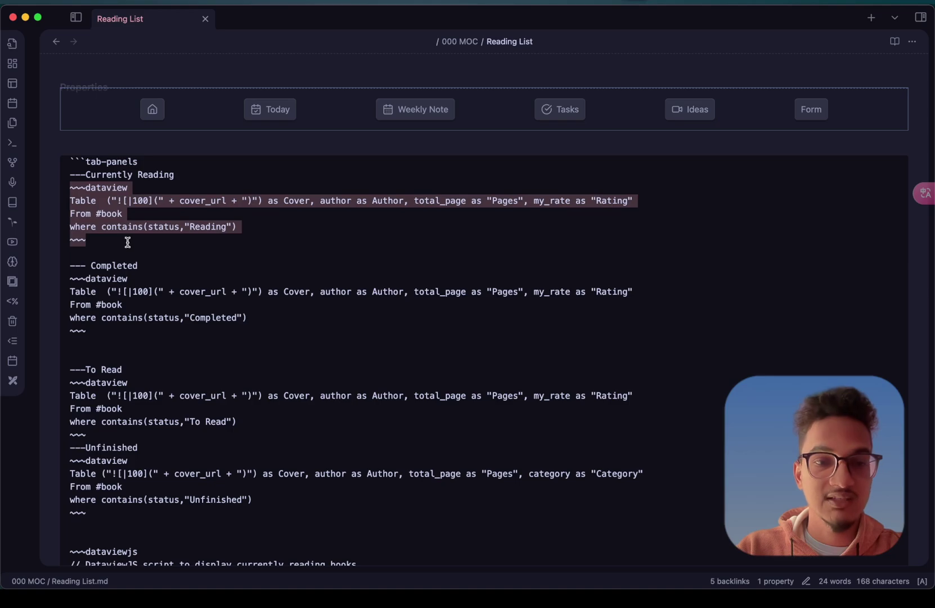
{"action": "double_click", "coordinate": [98, 162]}
{"action": "left_click", "coordinate": [104, 163]}
{"action": "left_click_drag", "start_coordinate": [88, 188], "coordinate": [64, 187]}
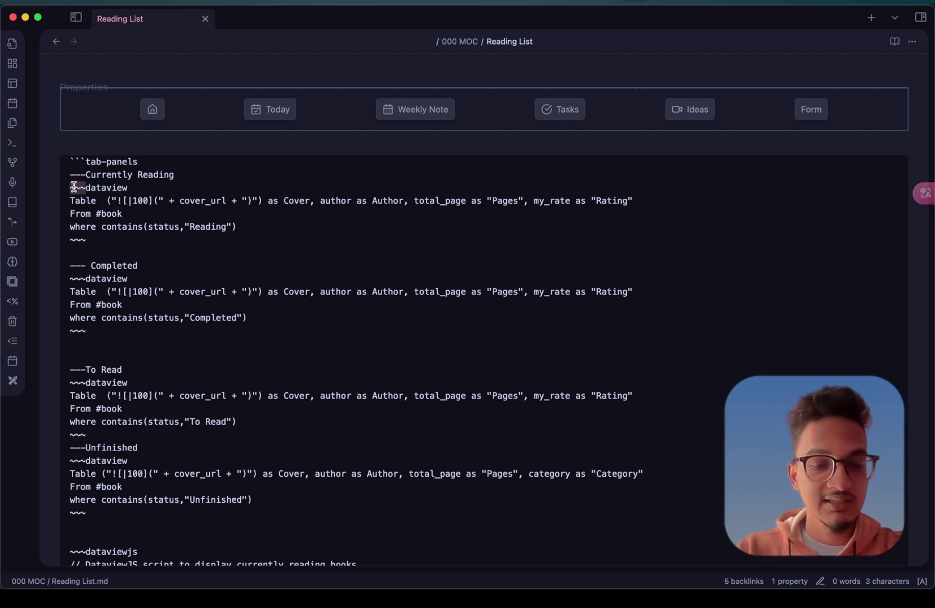
{"action": "left_click", "coordinate": [315, 344]}
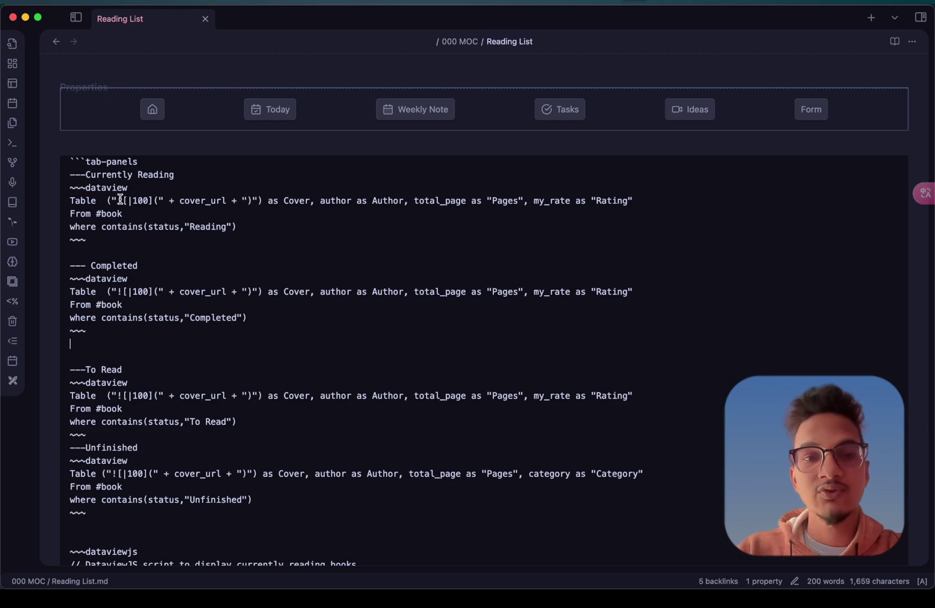
In reading view, switch between the Completed, To Read, and Unfinished book tabs
{"action": "key", "text": "super+e"}
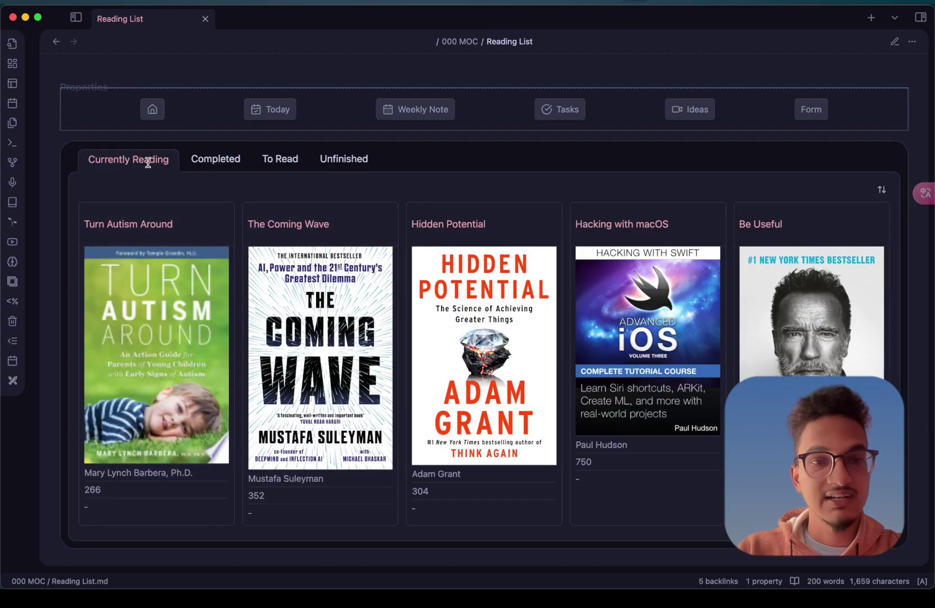
{"action": "left_click", "coordinate": [224, 160]}
{"action": "left_click", "coordinate": [290, 159]}
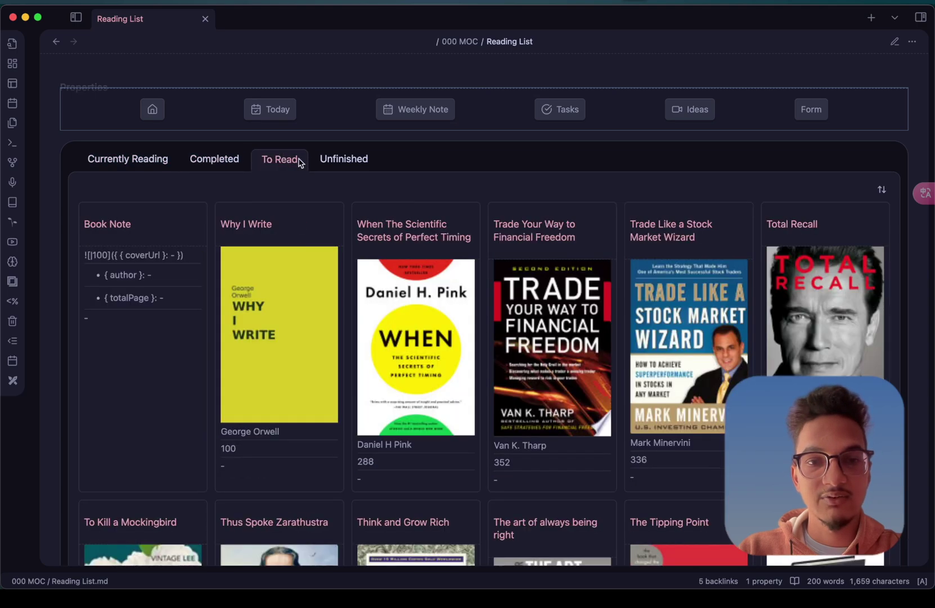
{"action": "left_click", "coordinate": [340, 165]}
{"action": "left_click", "coordinate": [277, 157]}
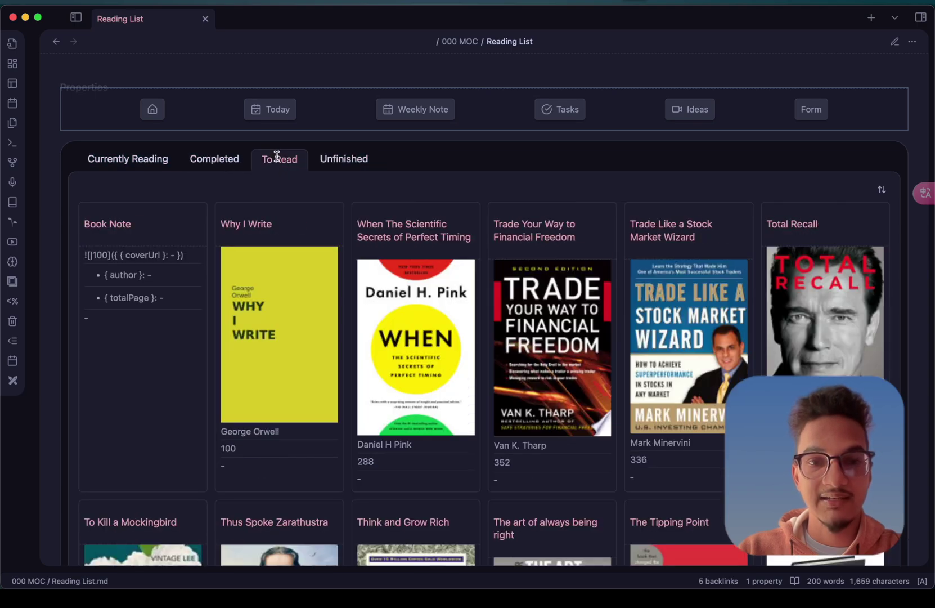
{"action": "left_click", "coordinate": [210, 154]}
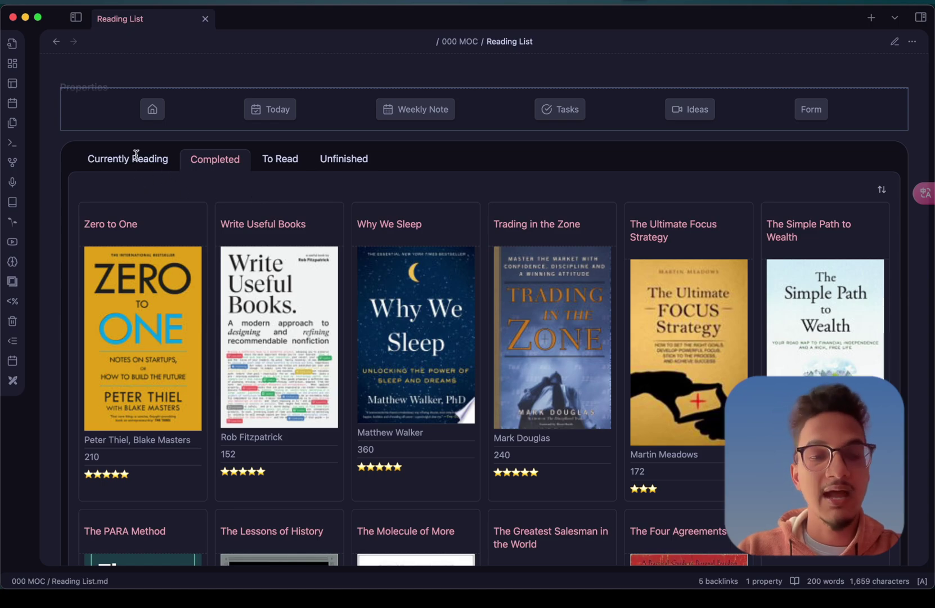
Check the Completed query's ~~~ fence in the source, then close the note and create a new Untitled note
{"action": "key", "text": "super+e"}
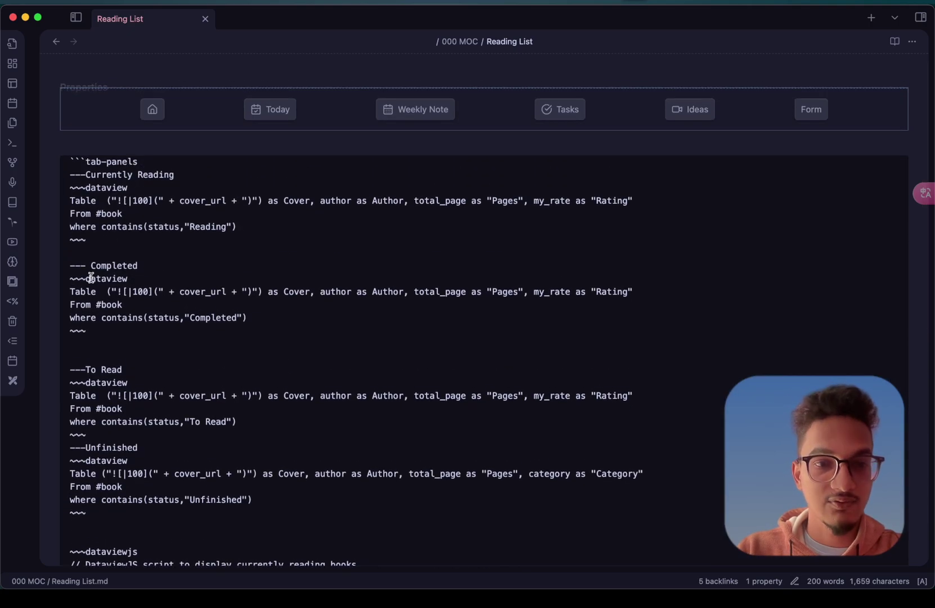
{"action": "left_click_drag", "start_coordinate": [69, 278], "coordinate": [83, 278]}
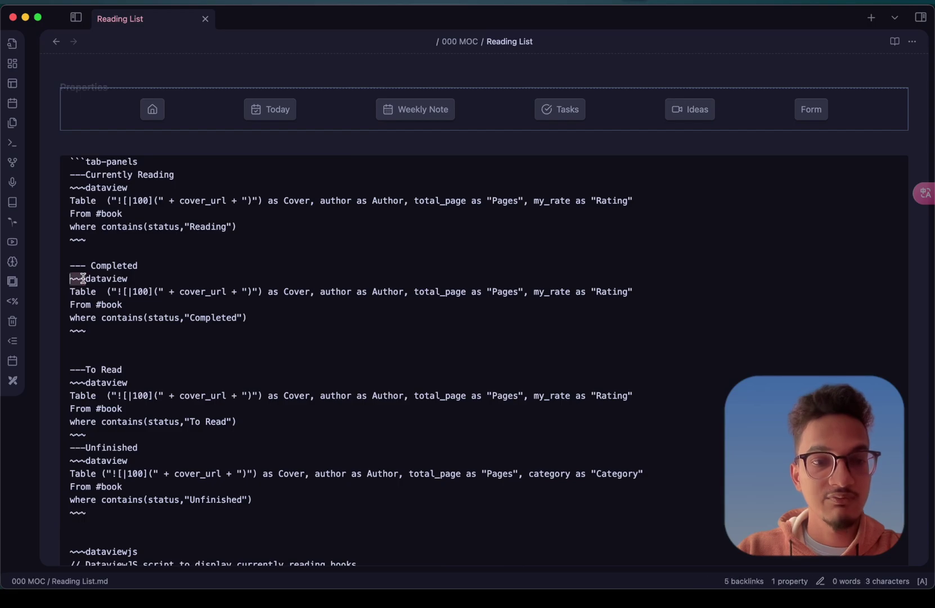
{"action": "left_click", "coordinate": [79, 277]}
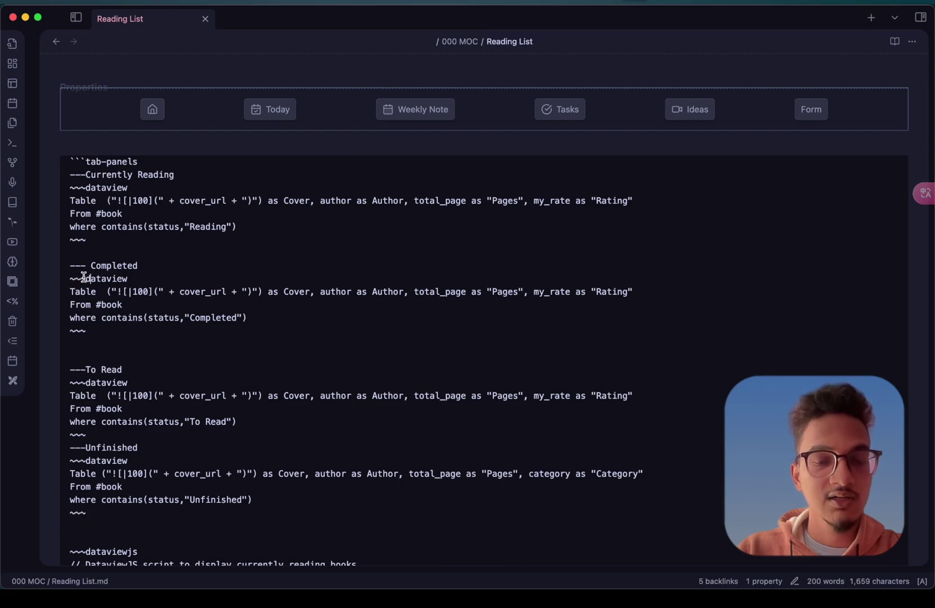
{"action": "double_click", "coordinate": [78, 277]}
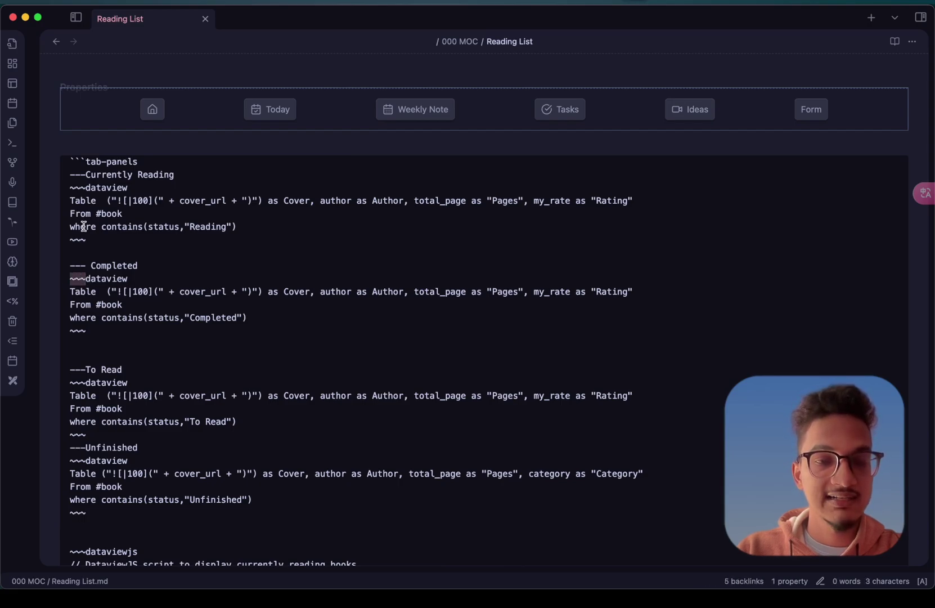
{"action": "key", "text": "super+e"}
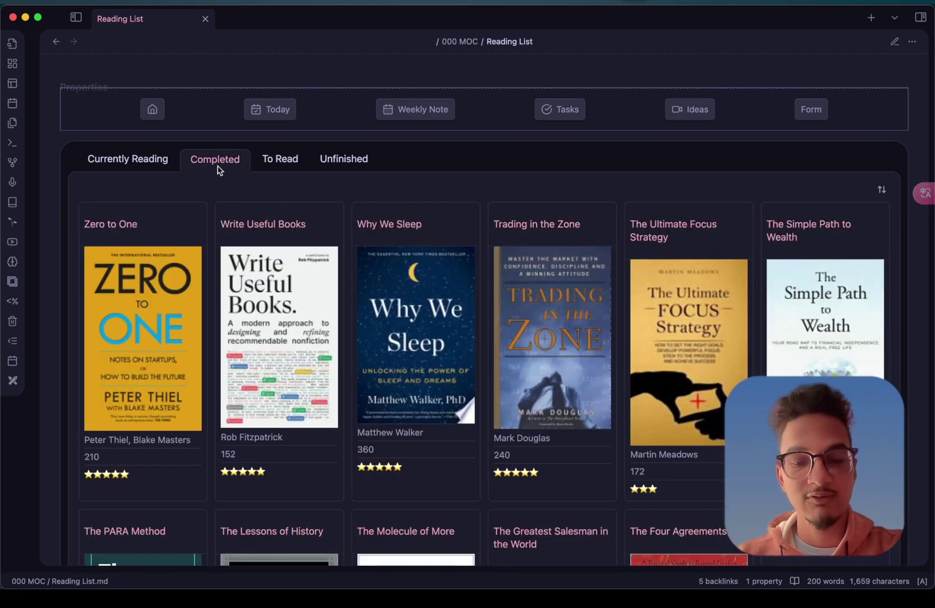
{"action": "key", "text": "super+w"}
{"action": "key", "text": "super+n"}
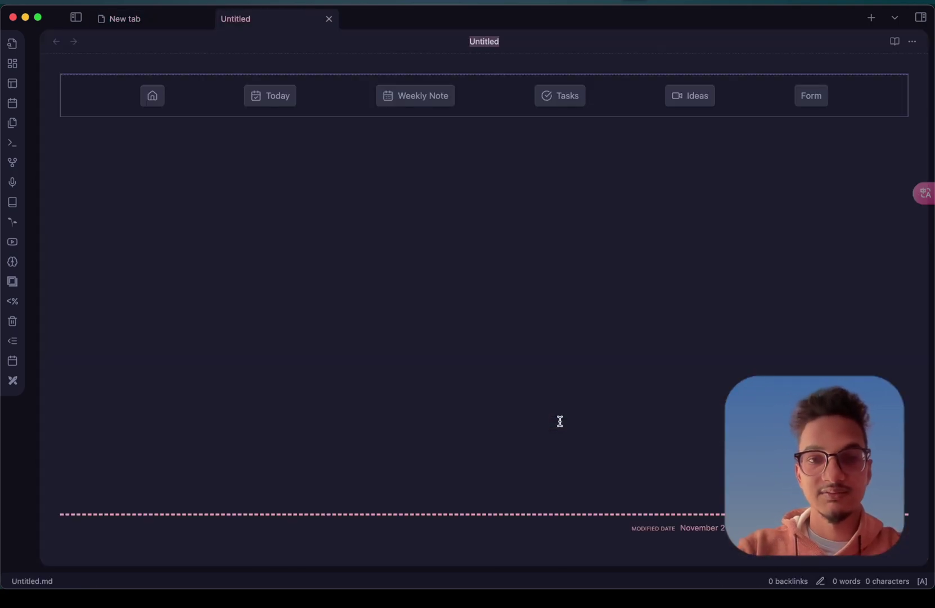
Write a tab-panels block with 'This is the content of new tab' and a '--- #### Another tab' section holding 'Another content'
{"action": "left_click", "coordinate": [560, 250]}
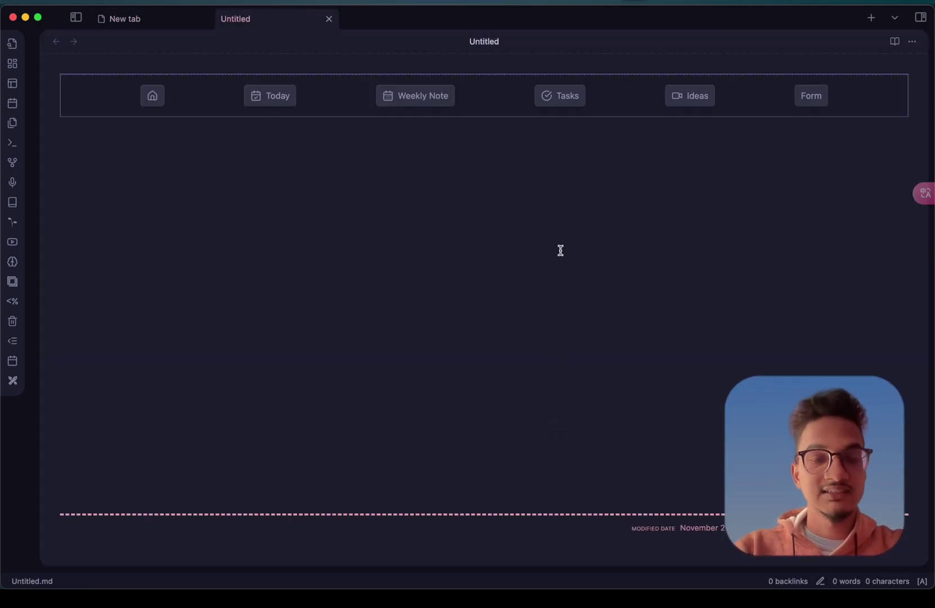
{"action": "type", "text": "``"}
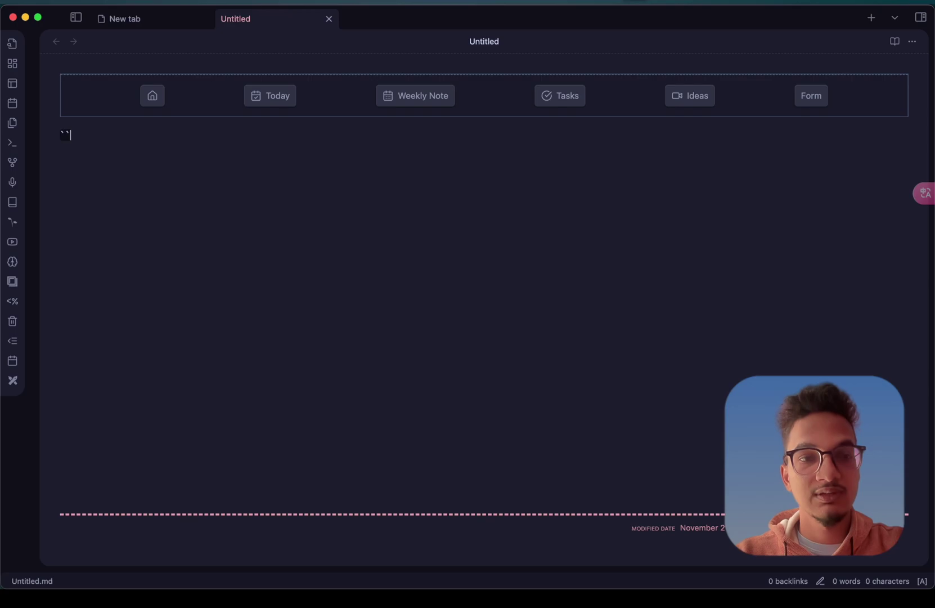
{"action": "type", "text": "`tab-panels"}
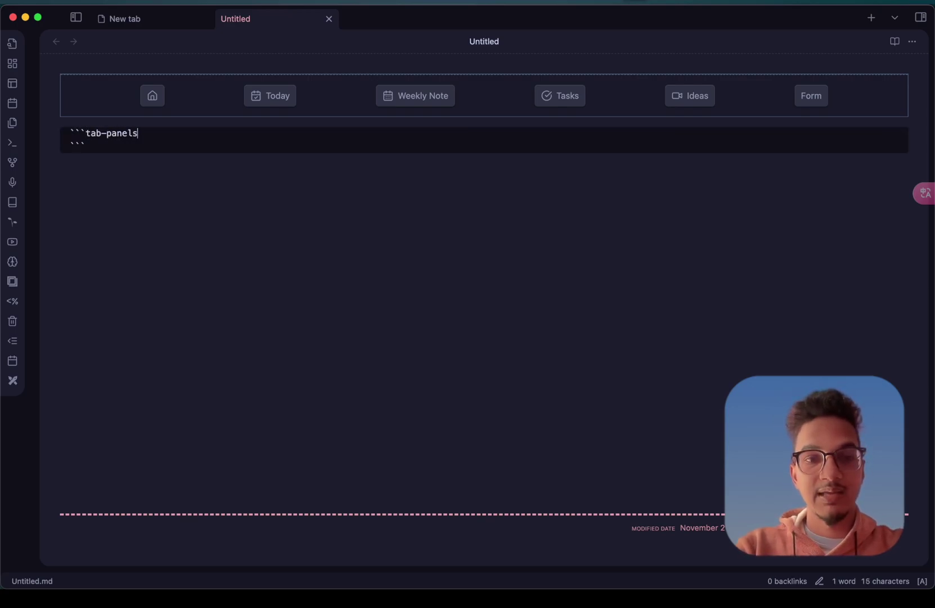
{"action": "key", "text": "Return"}
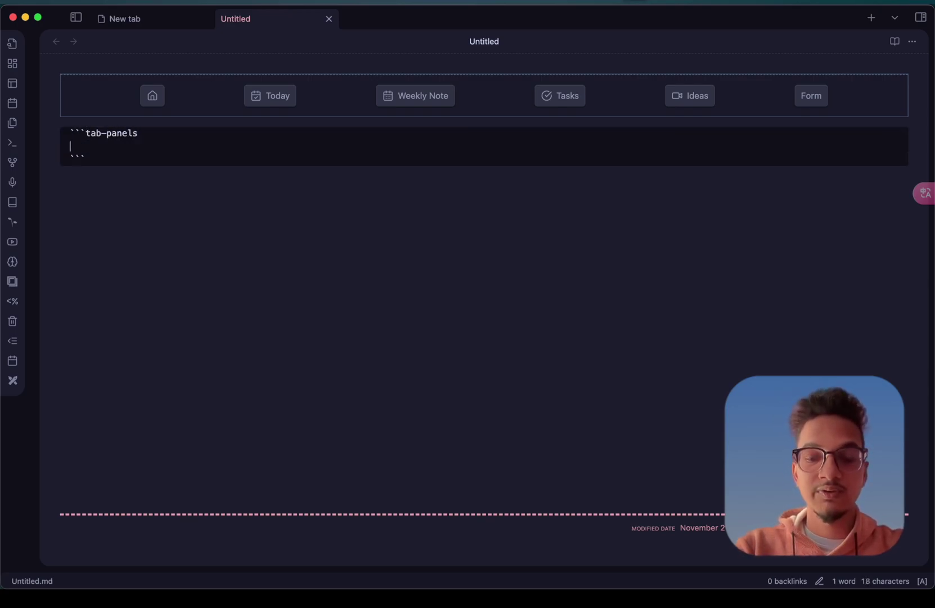
{"action": "type", "text": "--- "}
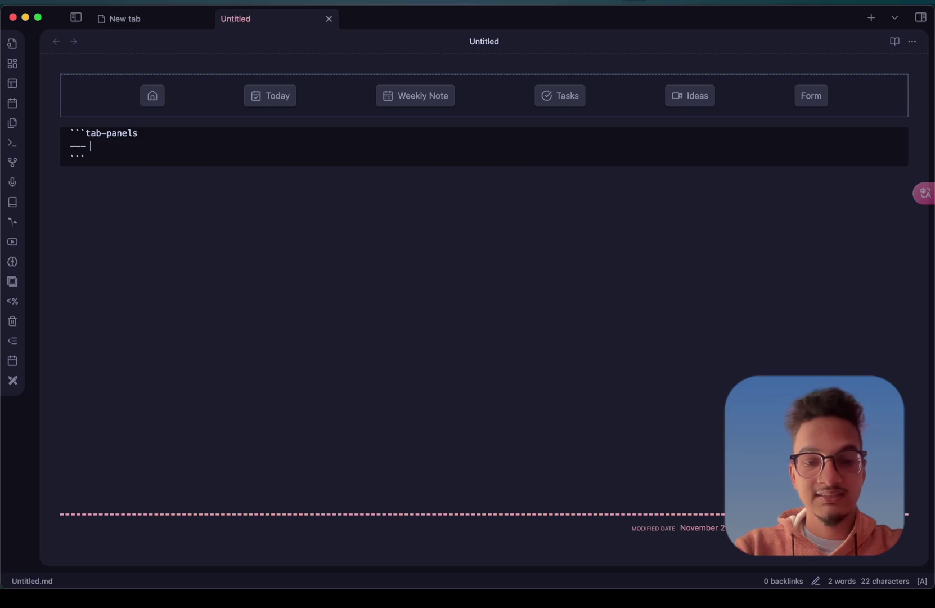
{"action": "type", "text": "## Headin"}
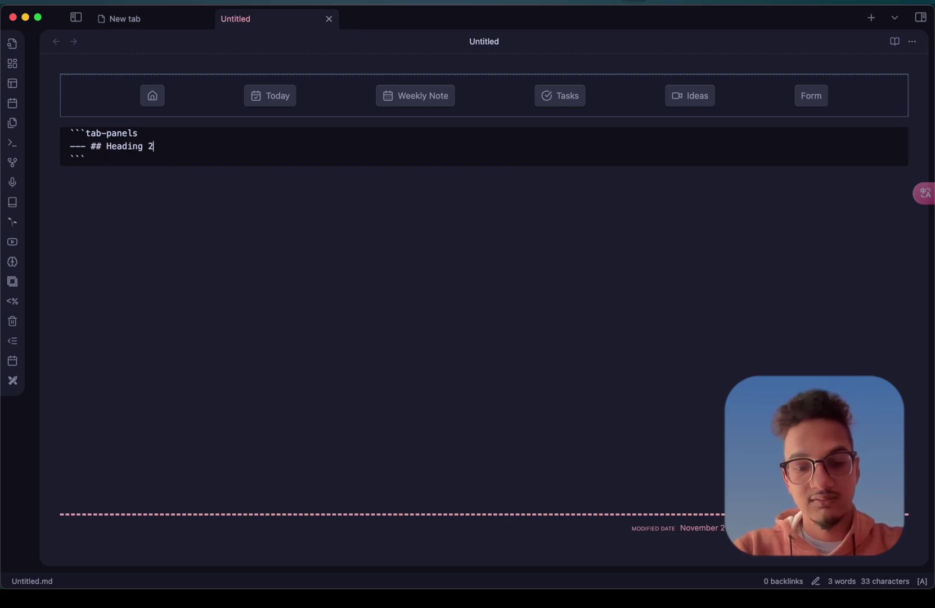
{"action": "type", "text": "g 2"}
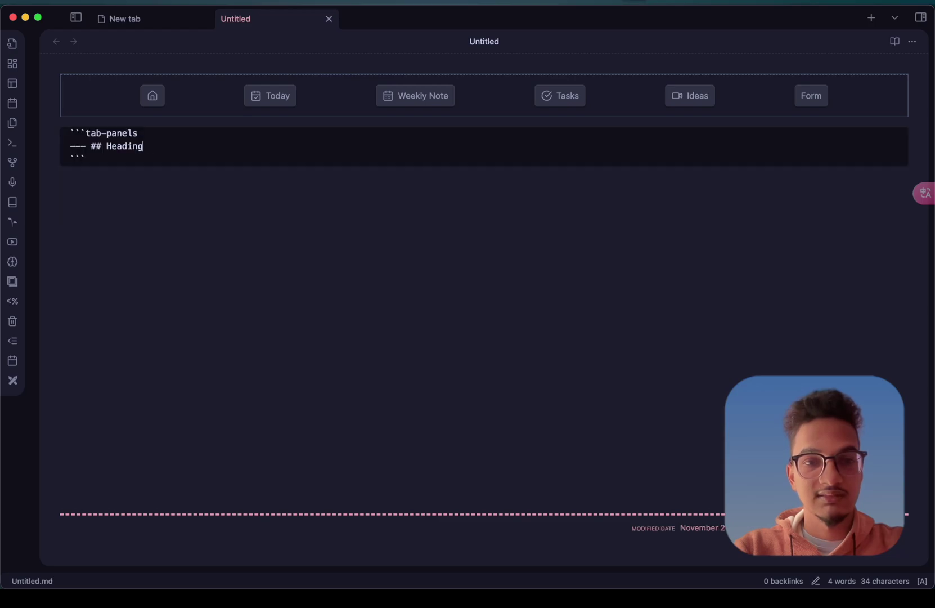
{"action": "key", "text": "super+z"}
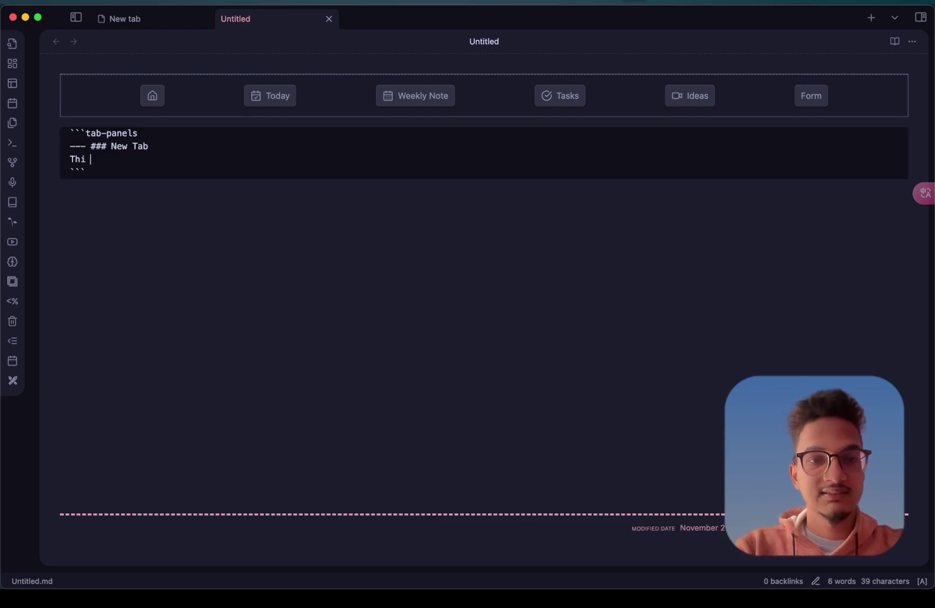
{"action": "type", "text": "This is"}
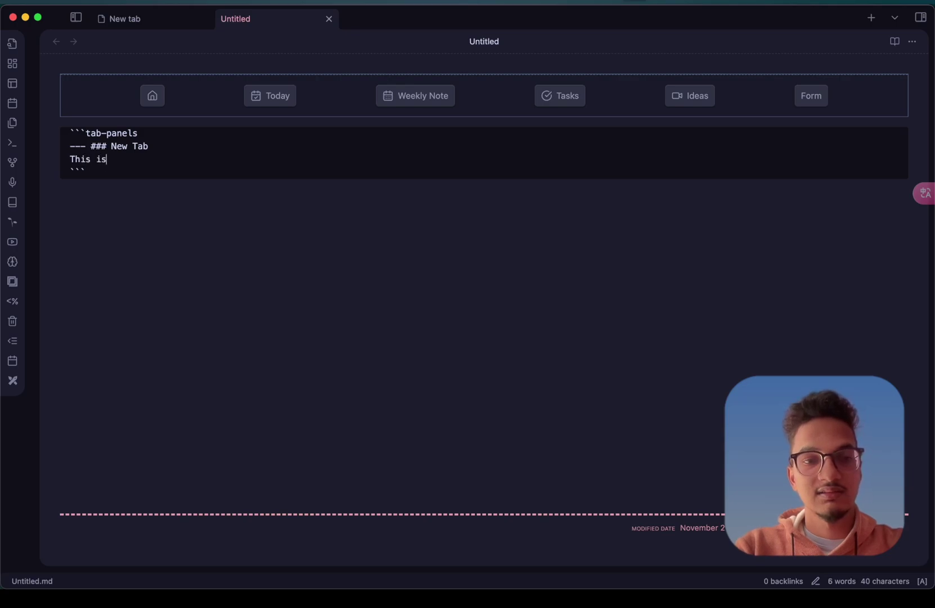
{"action": "type", "text": " the content of new ta"}
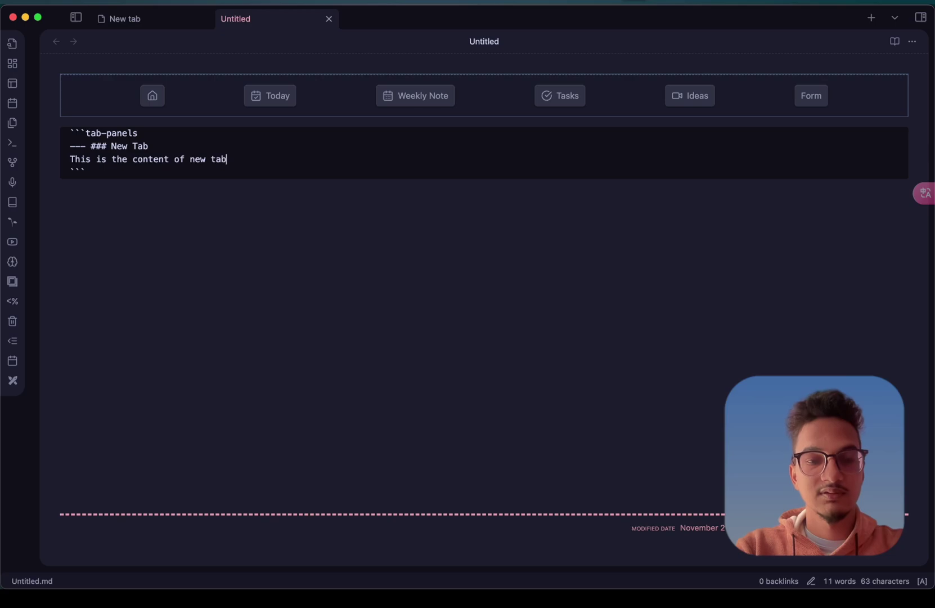
{"action": "type", "text": "b"}
{"action": "key", "text": "Return"}
{"action": "key", "text": "Return"}
{"action": "type", "text": "--"}
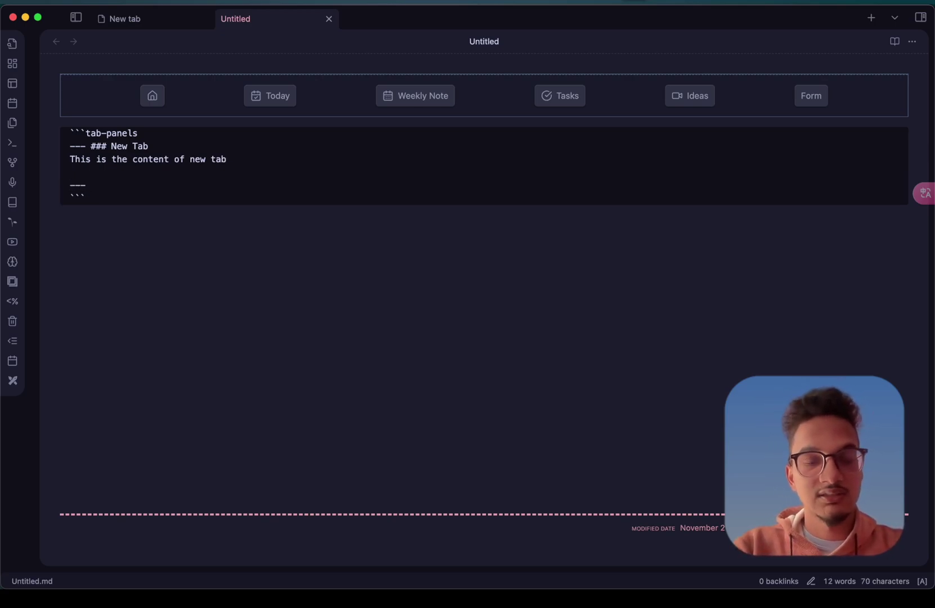
{"action": "type", "text": "- #"}
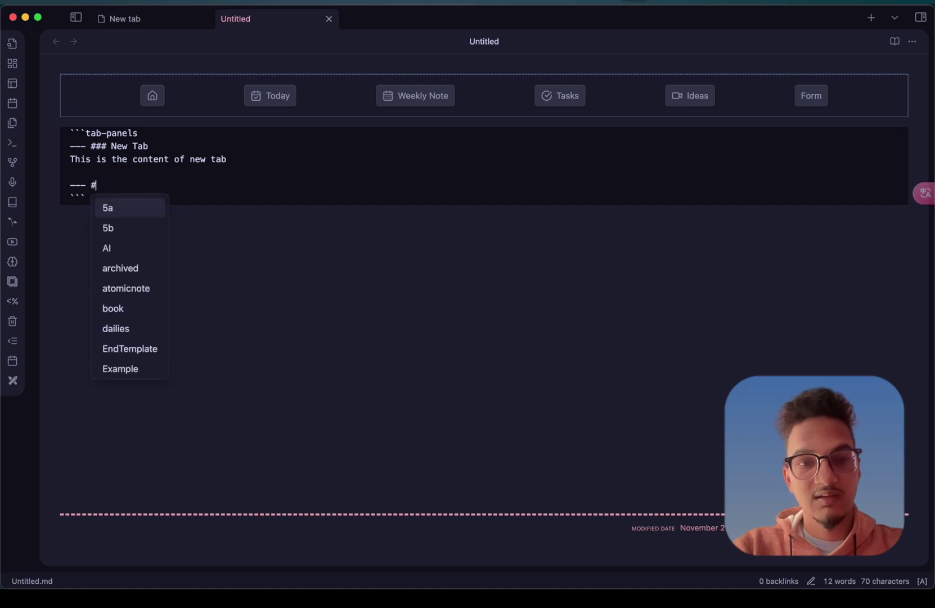
{"action": "type", "text": "### Another tab"}
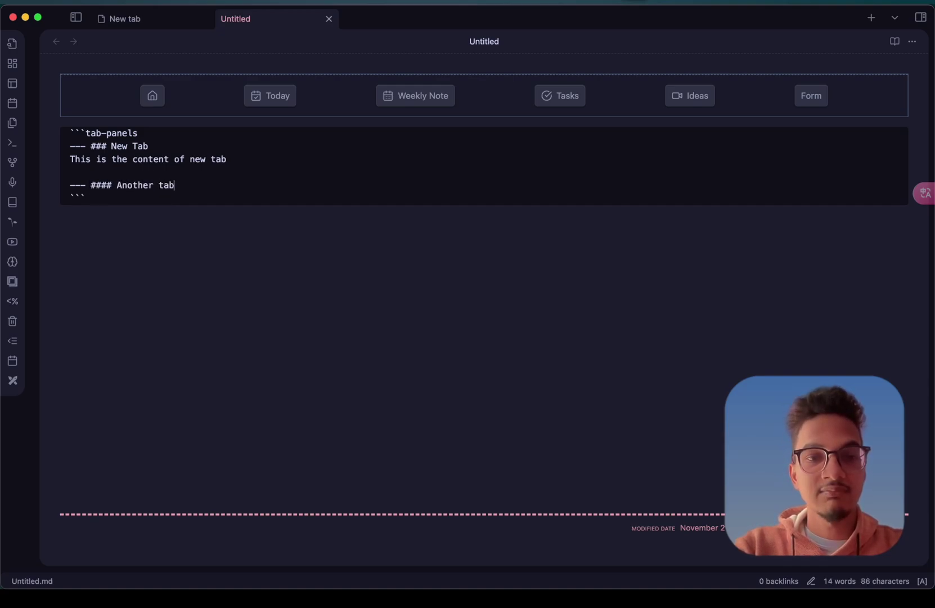
{"action": "key", "text": "Return"}
{"action": "type", "text": "Anoth"}
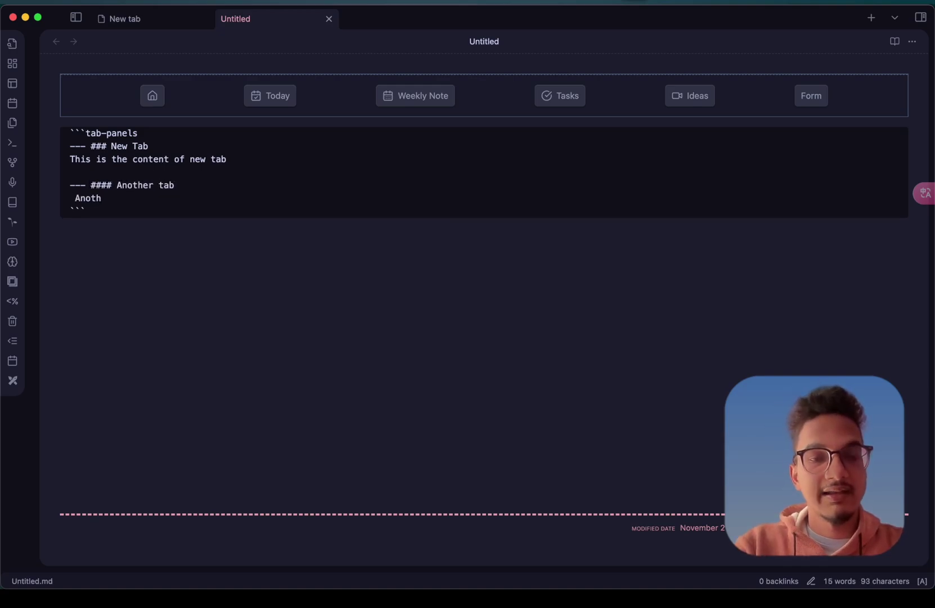
{"action": "type", "text": "er content"}
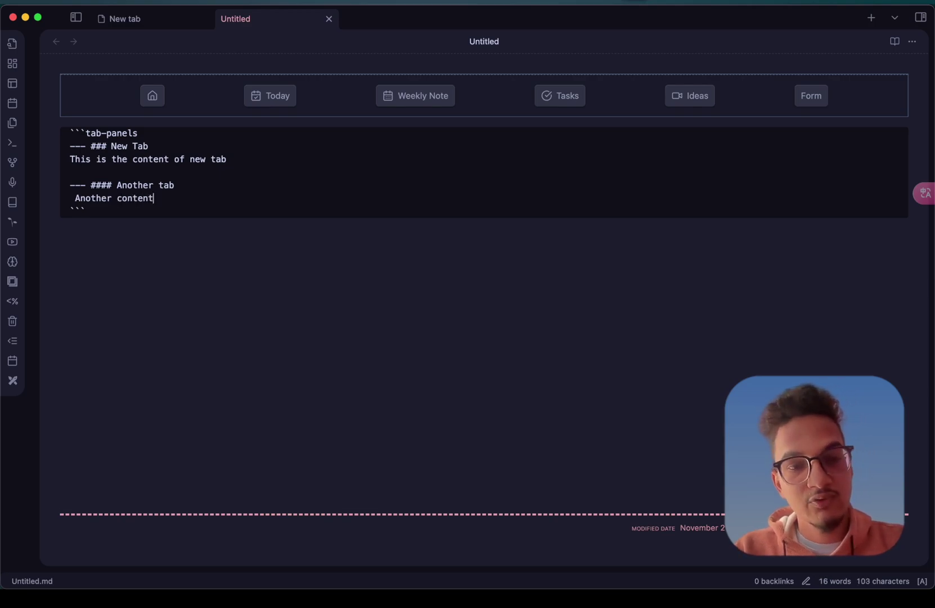
Preview the tabs, tweak the Another tab heading marks, and switch between the two panels
{"action": "key", "text": "super+e"}
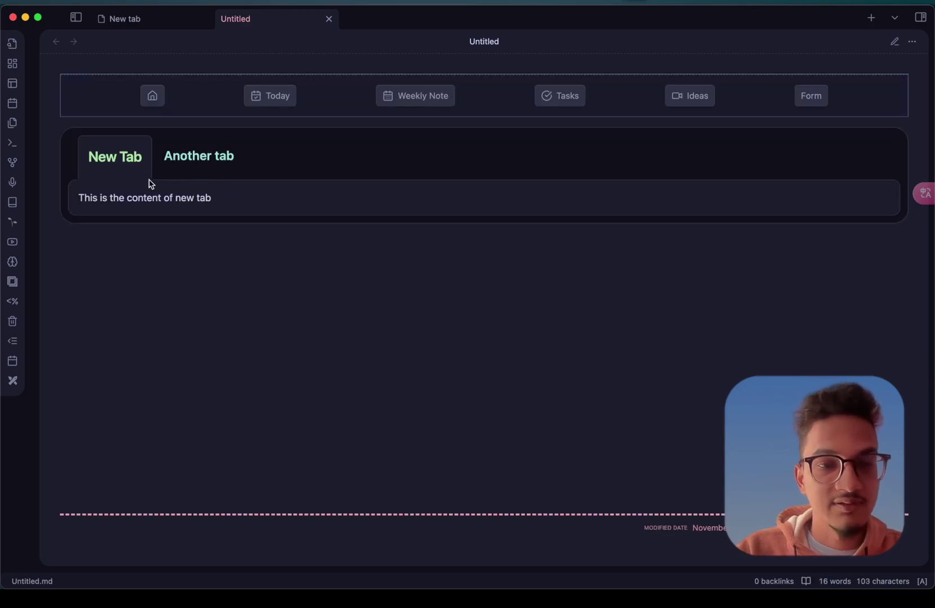
{"action": "left_click", "coordinate": [182, 155]}
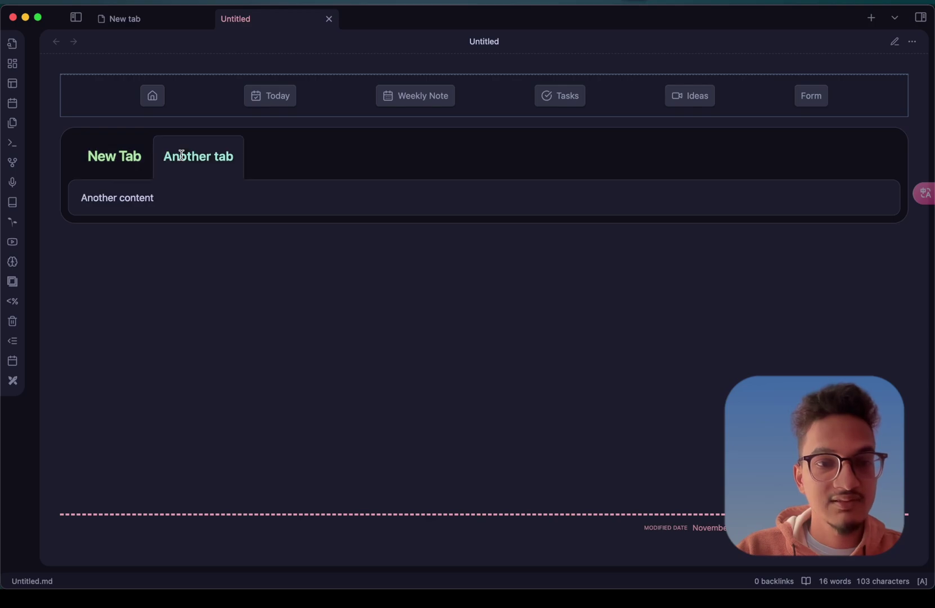
{"action": "left_click", "coordinate": [120, 153]}
{"action": "key", "text": "super+e"}
{"action": "left_click", "coordinate": [109, 184]}
{"action": "type", "text": "#"}
{"action": "key", "text": "BackSpace"}
{"action": "key", "text": "BackSpace"}
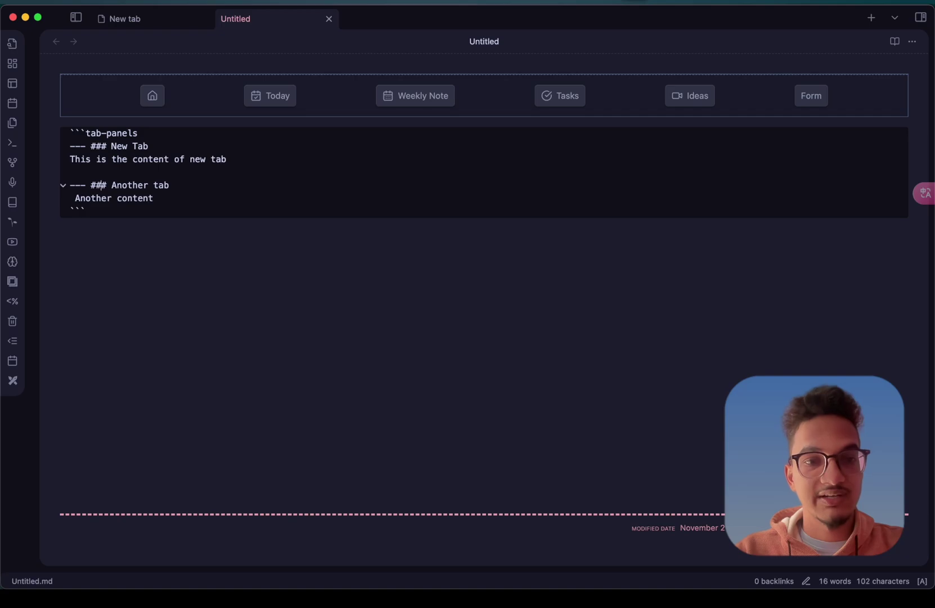
{"action": "key", "text": "super+e"}
{"action": "left_click", "coordinate": [197, 158]}
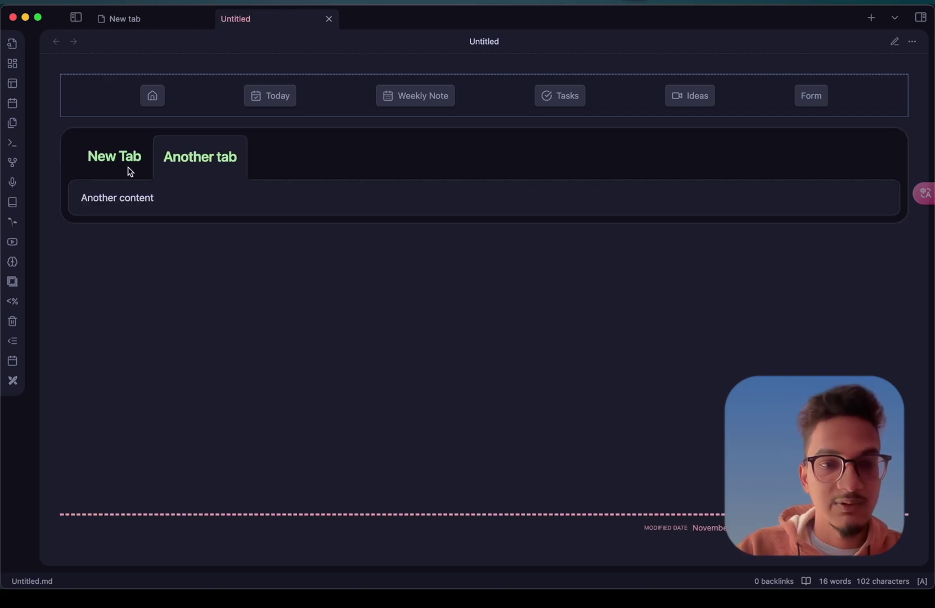
{"action": "left_click", "coordinate": [125, 163]}
{"action": "left_click", "coordinate": [190, 159]}
{"action": "left_click", "coordinate": [175, 153]}
Change the Another tab heading to ## and confirm both New Tab and Another tab panels display
{"action": "key", "text": "super+e"}
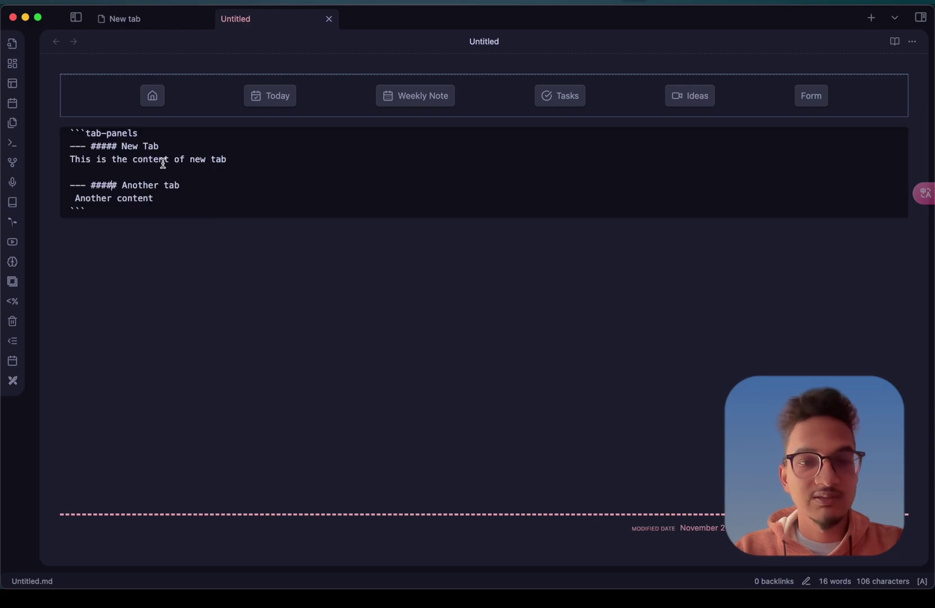
{"action": "left_click_drag", "start_coordinate": [122, 185], "coordinate": [90, 185]}
{"action": "key", "text": "BackSpace"}
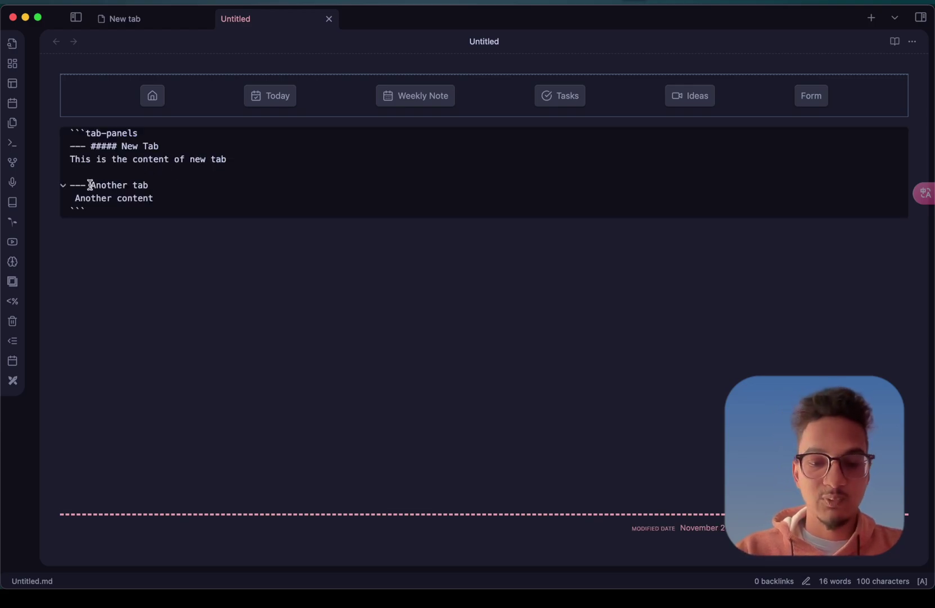
{"action": "type", "text": "##"}
{"action": "key", "text": "super+e"}
{"action": "left_click", "coordinate": [110, 145]}
{"action": "left_click", "coordinate": [217, 150]}
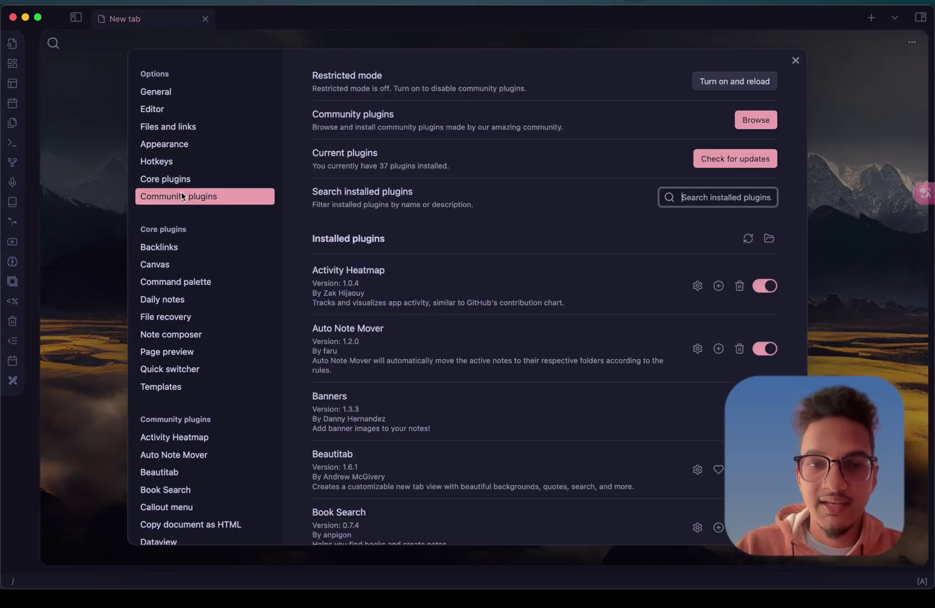
Search 'immers', open Immersive Translate's options to check the Selectors setting, and close Settings
{"action": "left_click", "coordinate": [768, 122]}
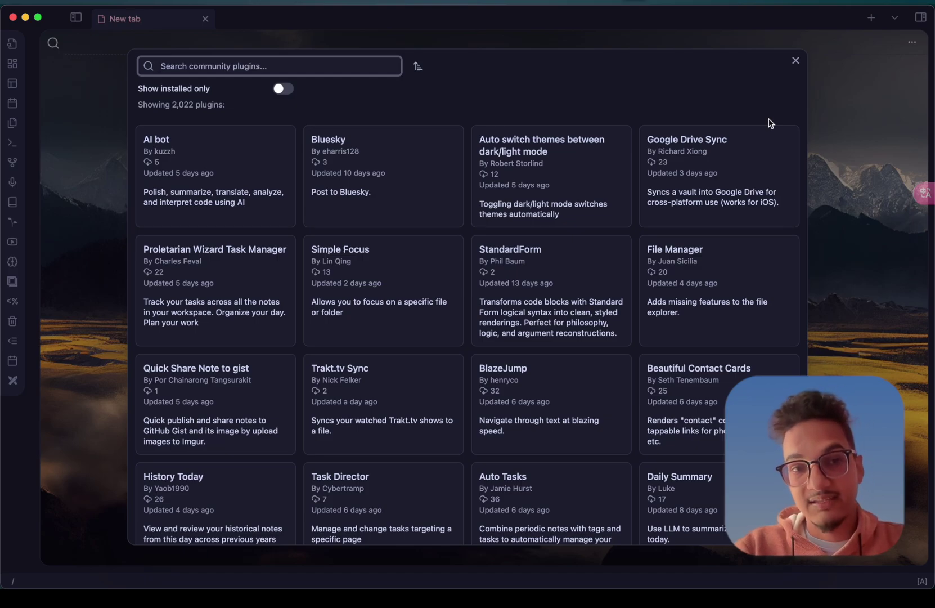
{"action": "type", "text": "immers"}
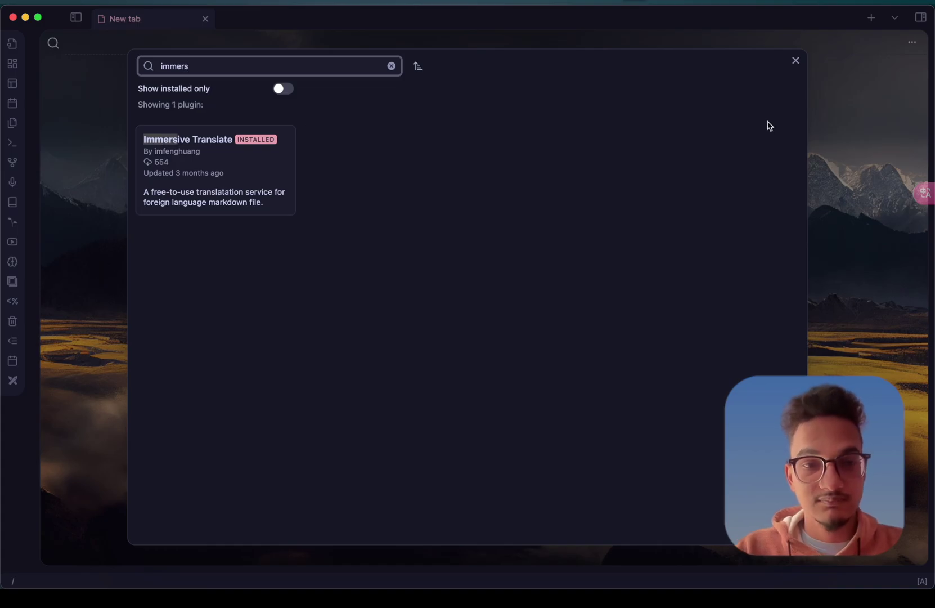
{"action": "left_click", "coordinate": [242, 202]}
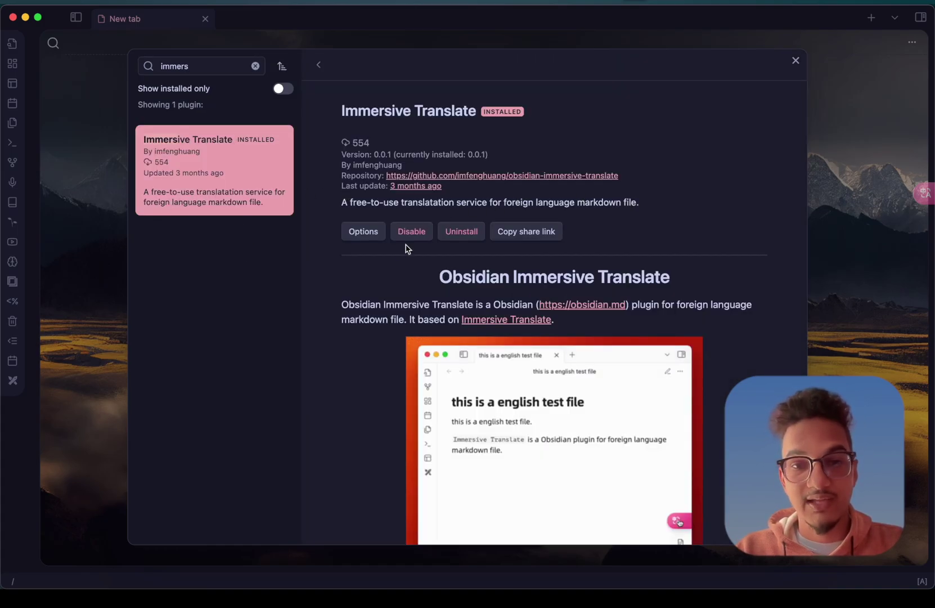
{"action": "left_click", "coordinate": [360, 233]}
{"action": "left_click", "coordinate": [724, 79]}
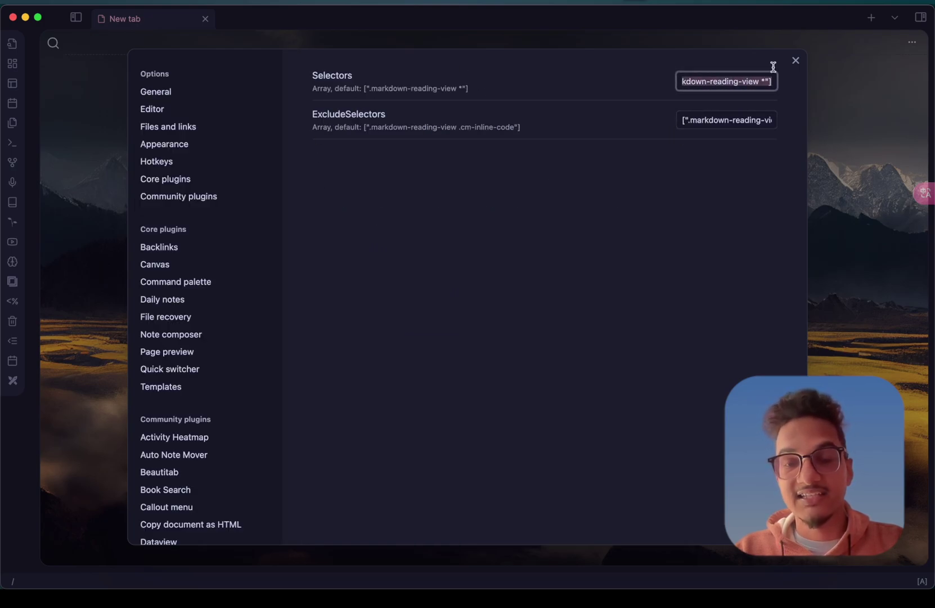
{"action": "left_click", "coordinate": [795, 61]}
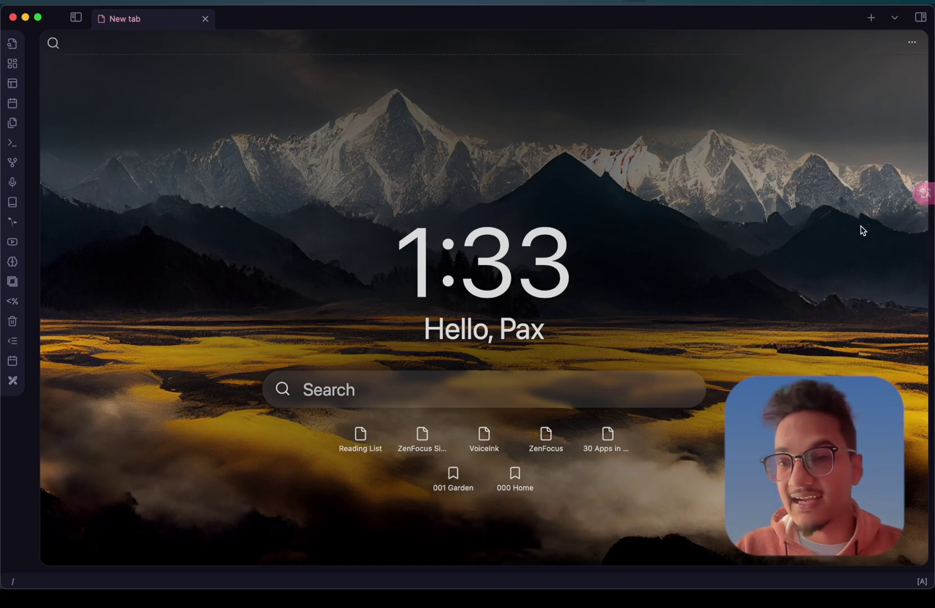
In the floating translate panel keep Microsoft Translator for English→Italian, then open the VoiceInk note
{"action": "mouse_move", "coordinate": [915, 195]}
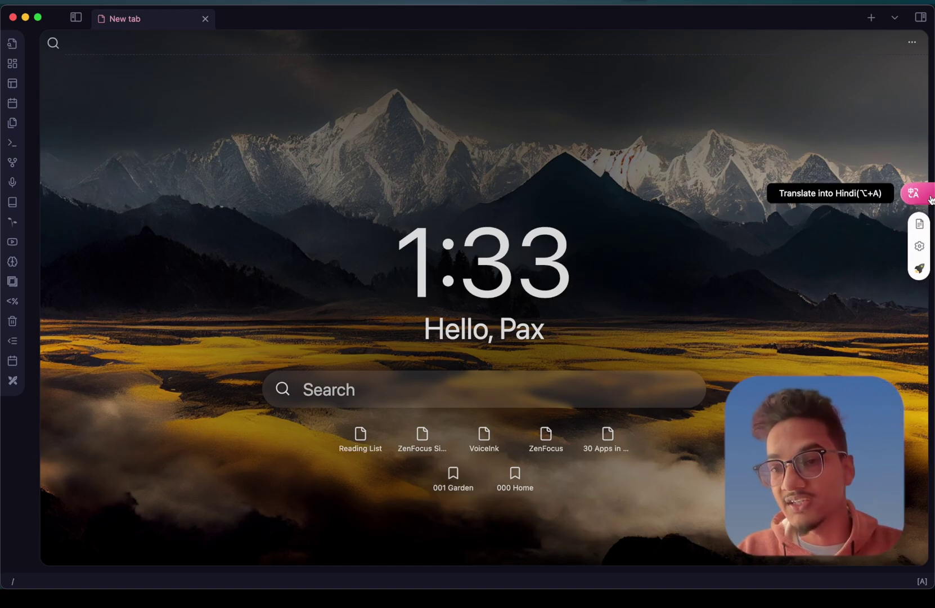
{"action": "left_click", "coordinate": [920, 248]}
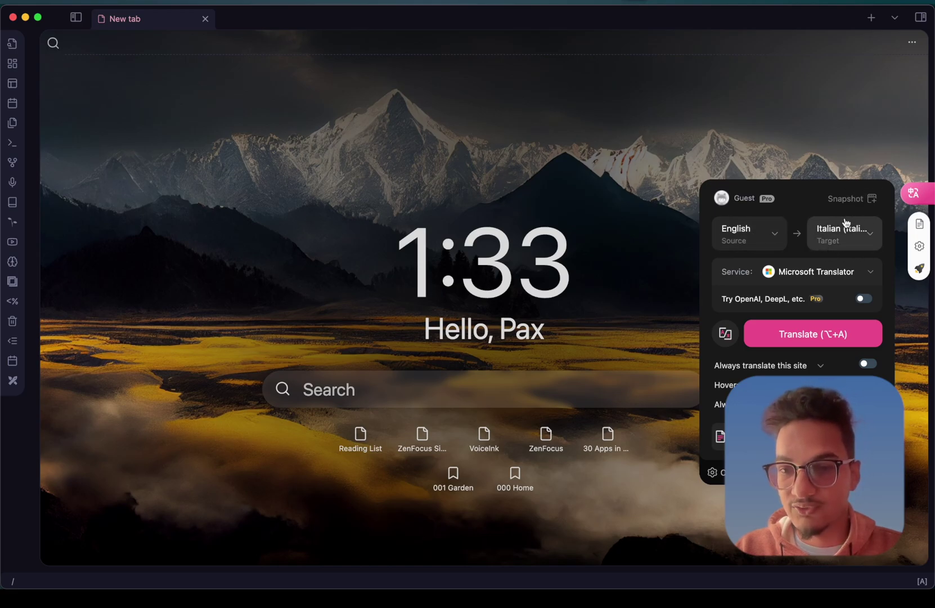
{"action": "left_click", "coordinate": [820, 273]}
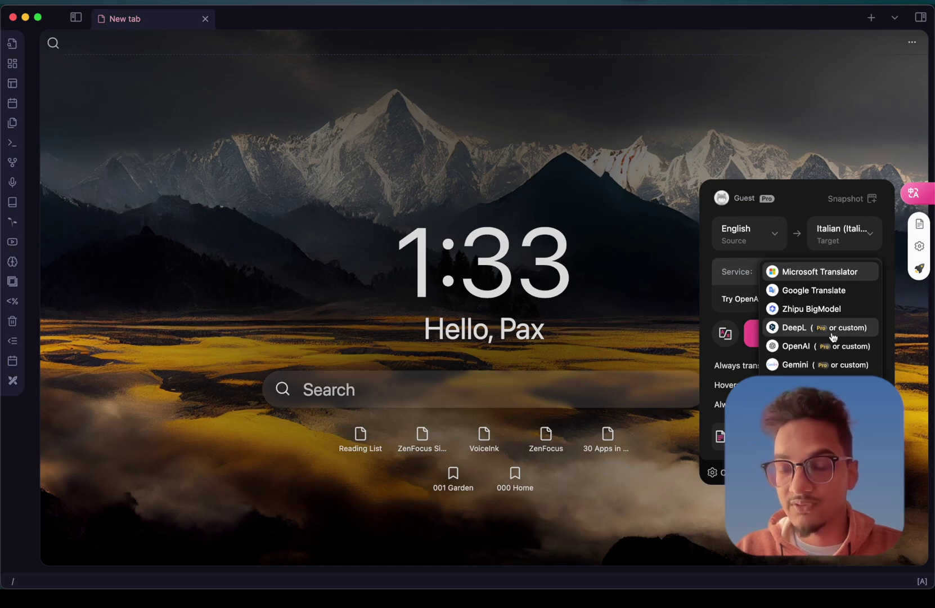
{"action": "left_click", "coordinate": [868, 363]}
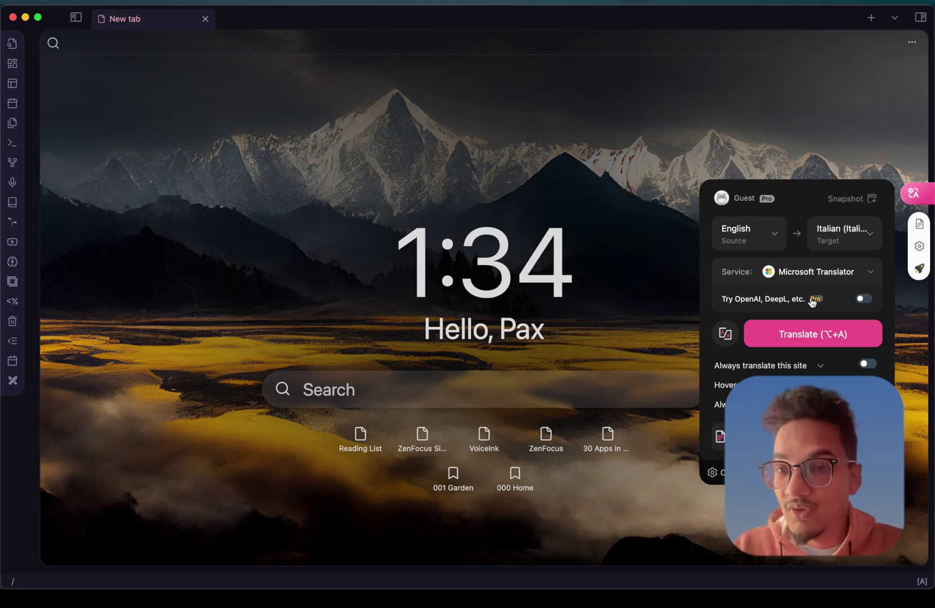
{"action": "left_click", "coordinate": [484, 436]}
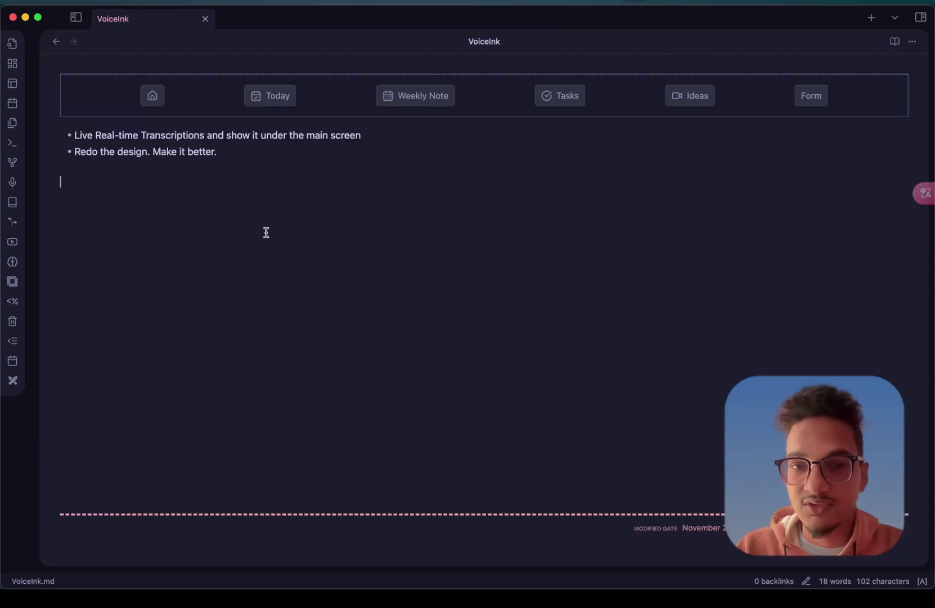
Select the translated bullets and briefly check the translator settings panel
{"action": "left_click_drag", "start_coordinate": [267, 233], "coordinate": [48, 110]}
{"action": "left_click", "coordinate": [284, 185]}
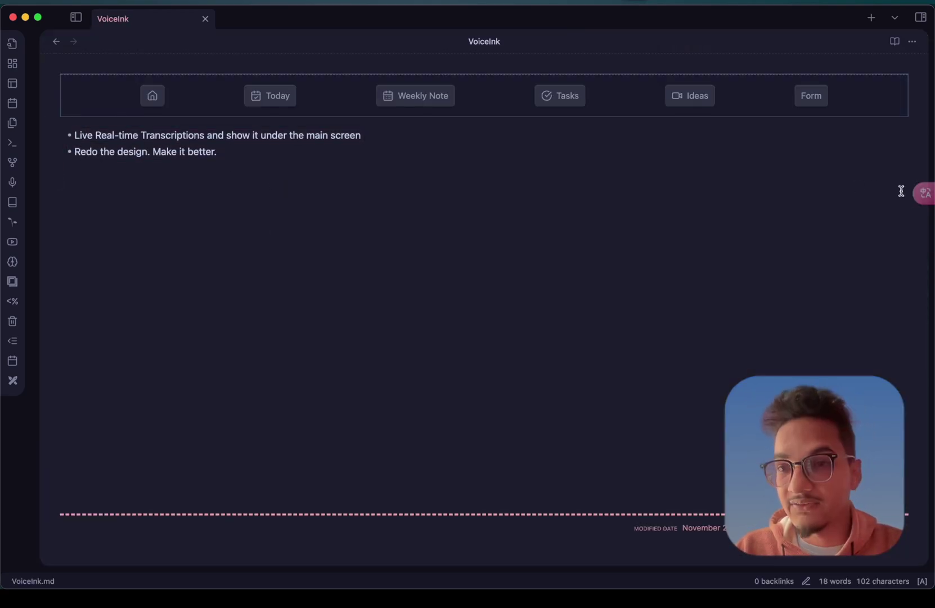
{"action": "mouse_move", "coordinate": [916, 197]}
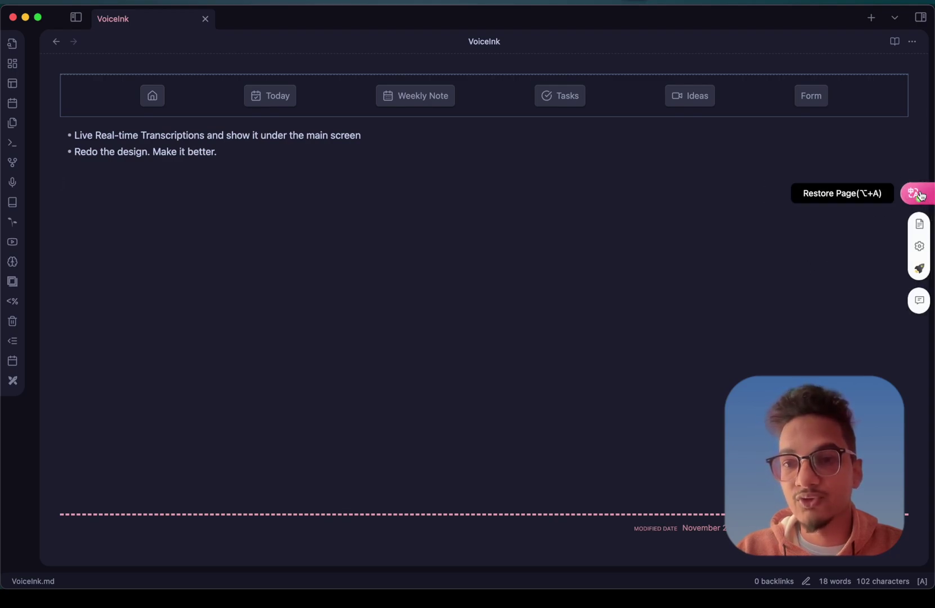
{"action": "left_click", "coordinate": [920, 249]}
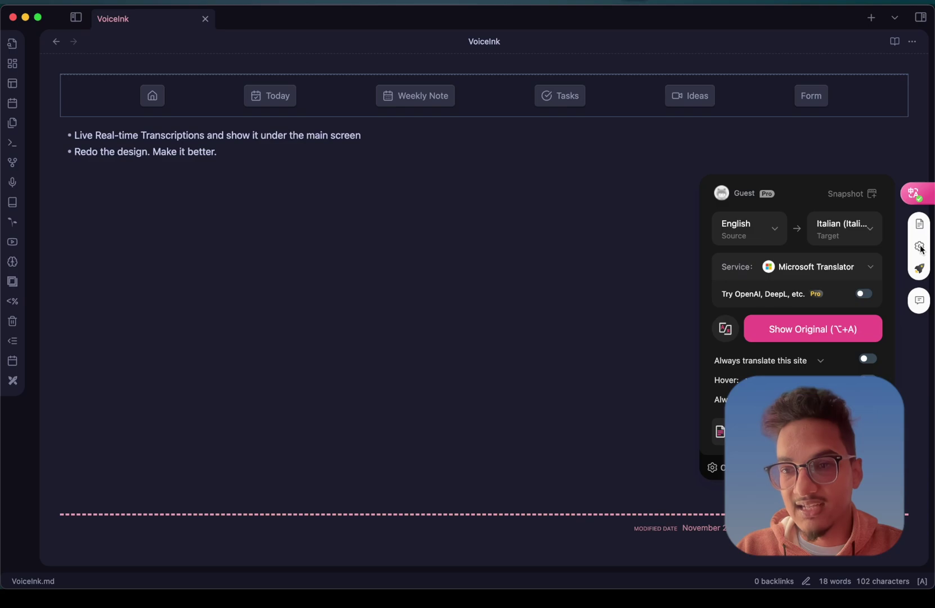
{"action": "left_click", "coordinate": [136, 196]}
Switch the VoiceInk note to reading view, review the Italian line, and open the note switcher
{"action": "left_click_drag", "start_coordinate": [115, 198], "coordinate": [60, 139]}
{"action": "left_click", "coordinate": [90, 187]}
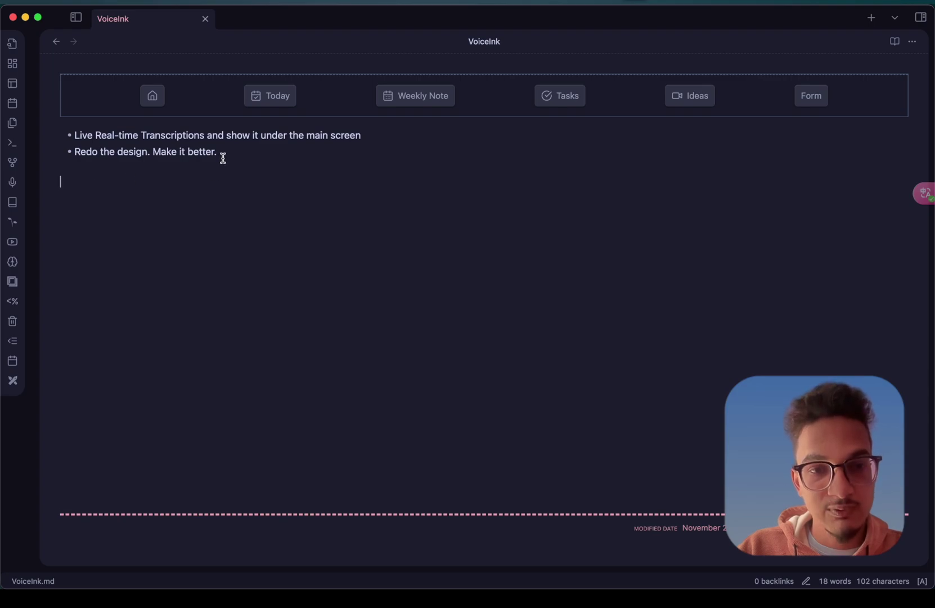
{"action": "key", "text": "super+e"}
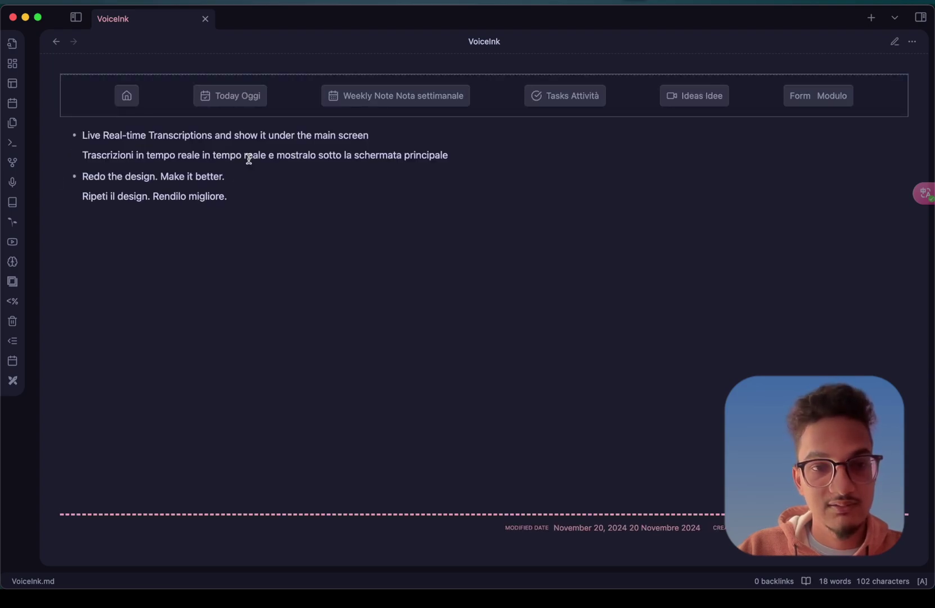
{"action": "left_click_drag", "start_coordinate": [87, 157], "coordinate": [494, 164]}
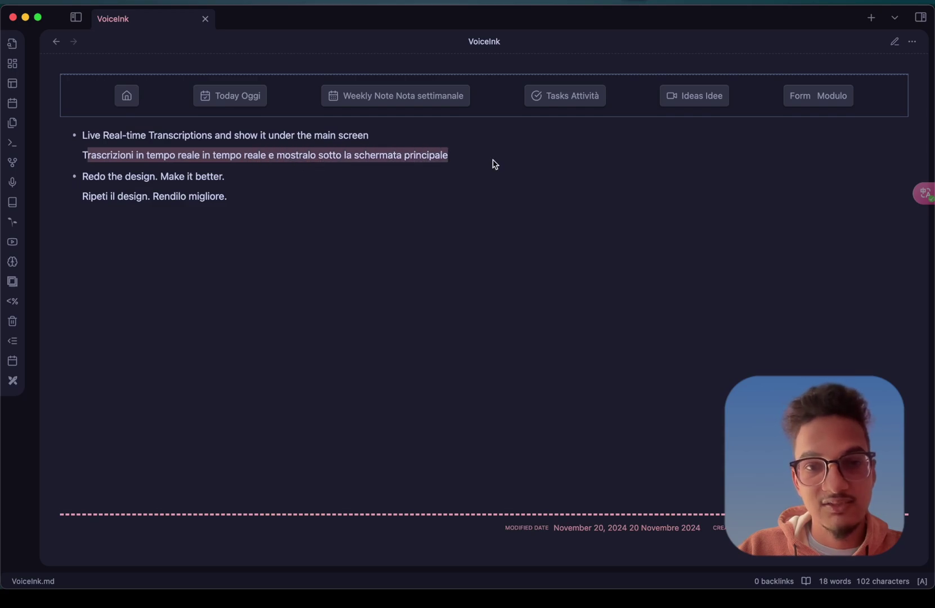
{"action": "left_click", "coordinate": [437, 158]}
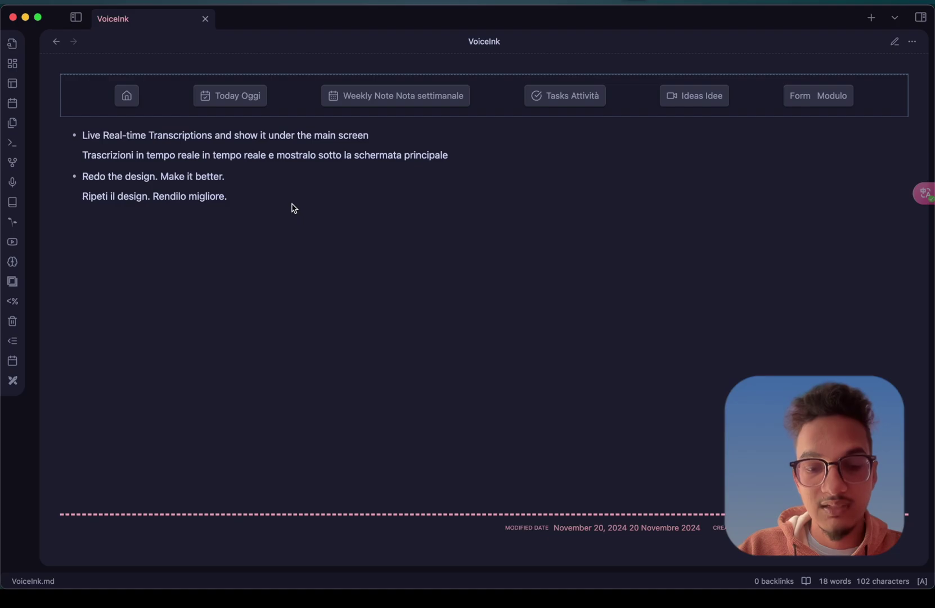
{"action": "key", "text": "super+o"}
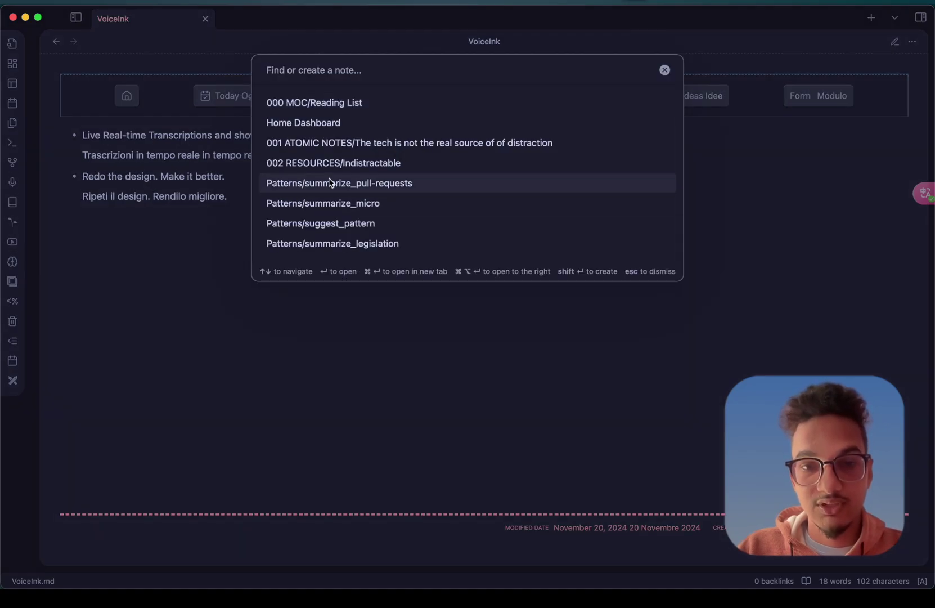
Open the summarize_micro note and look over its Italian translation lines
{"action": "left_click", "coordinate": [370, 207]}
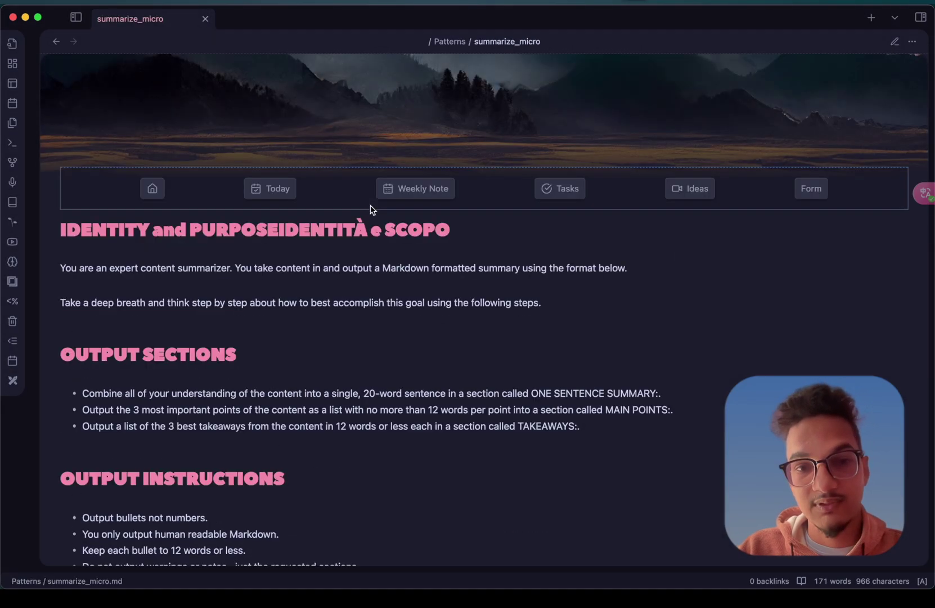
{"action": "scroll", "coordinate": [332, 329], "scroll_direction": "down", "scroll_amount": 5}
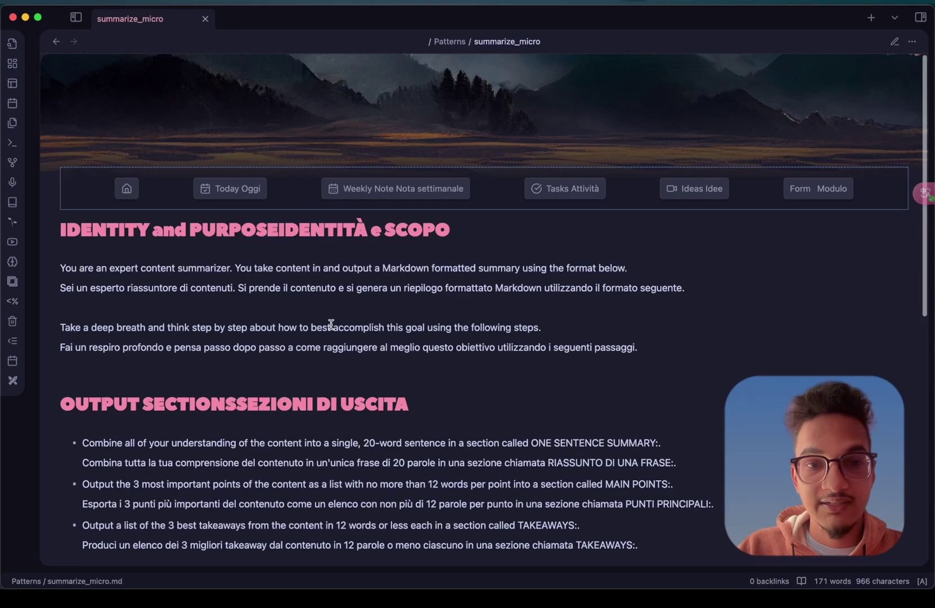
{"action": "left_click", "coordinate": [61, 268]}
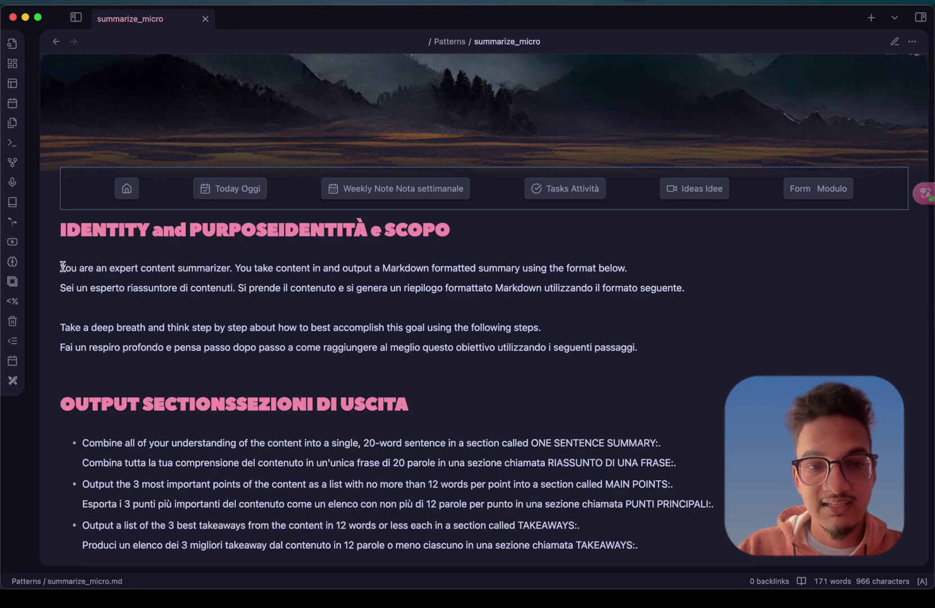
{"action": "mouse_move", "coordinate": [682, 288]}
{"action": "left_mouse_down"}
{"action": "mouse_move", "coordinate": [128, 288]}
{"action": "mouse_move", "coordinate": [60, 269]}
{"action": "mouse_move", "coordinate": [676, 288]}
{"action": "left_mouse_up"}
{"action": "left_click", "coordinate": [74, 287]}
{"action": "left_click_drag", "start_coordinate": [677, 288], "coordinate": [76, 289]}
{"action": "left_click", "coordinate": [75, 290]}
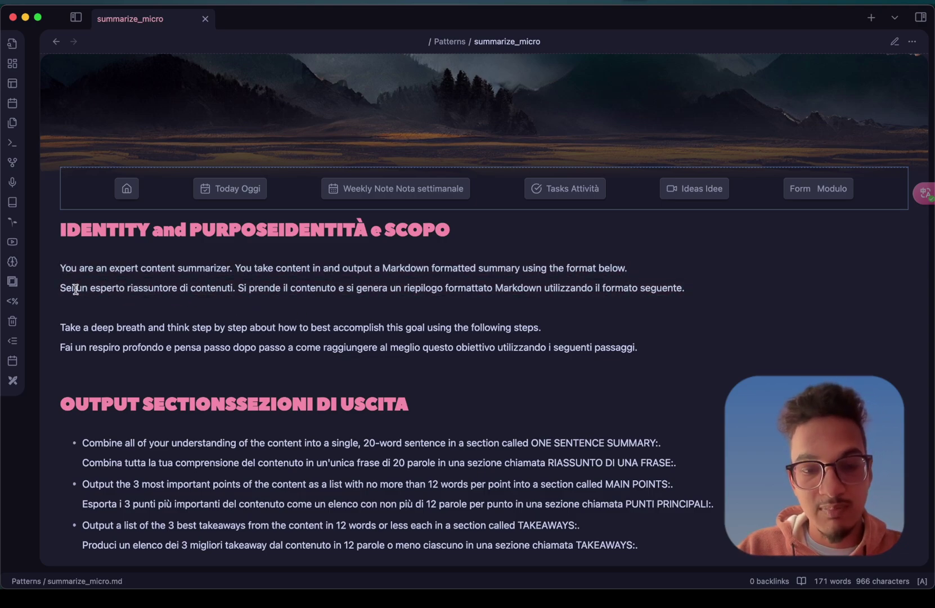
Switch summarize_micro to editing mode and bring back the Italian translations with Alt+A
{"action": "key", "text": "super+e"}
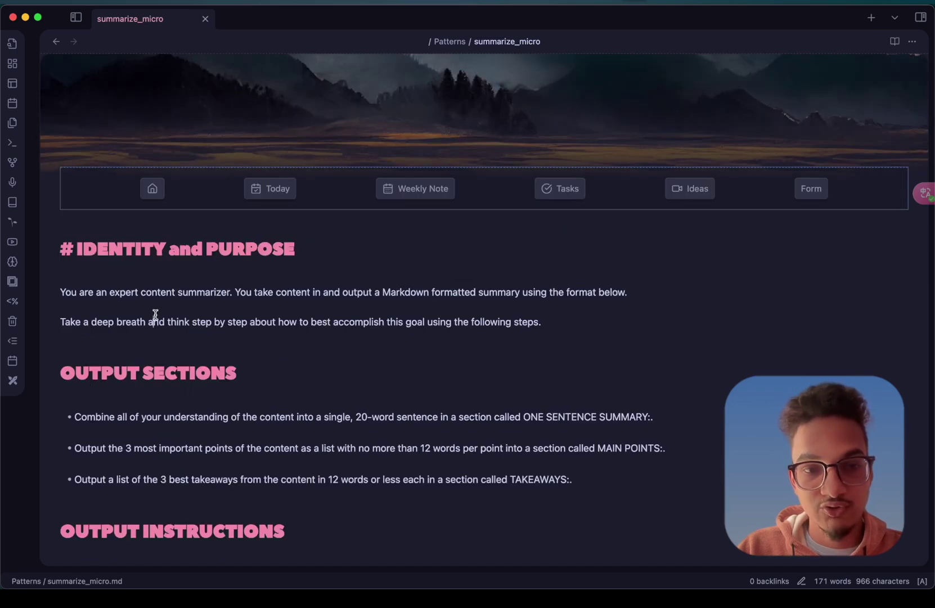
{"action": "left_click", "coordinate": [165, 293]}
{"action": "left_click_drag", "start_coordinate": [96, 292], "coordinate": [380, 291]}
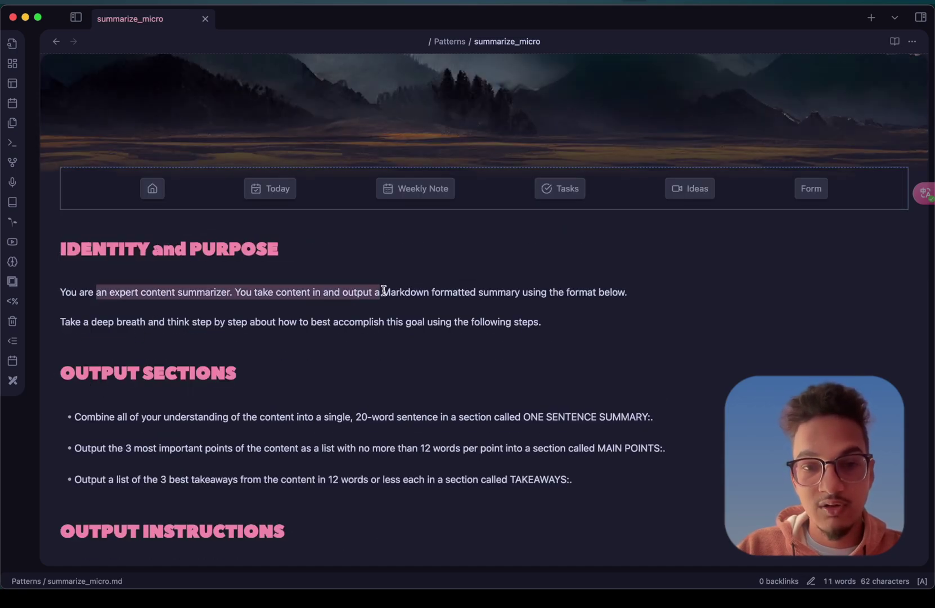
{"action": "left_click_drag", "start_coordinate": [440, 291], "coordinate": [252, 291]}
{"action": "left_click", "coordinate": [252, 291]}
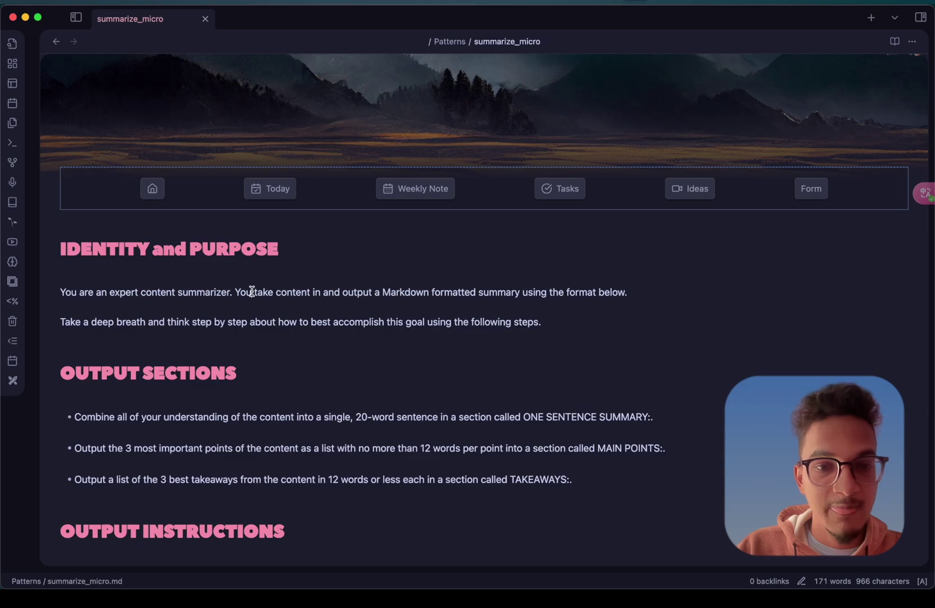
{"action": "key", "text": "alt+a"}
{"action": "left_click_drag", "start_coordinate": [63, 288], "coordinate": [696, 296]}
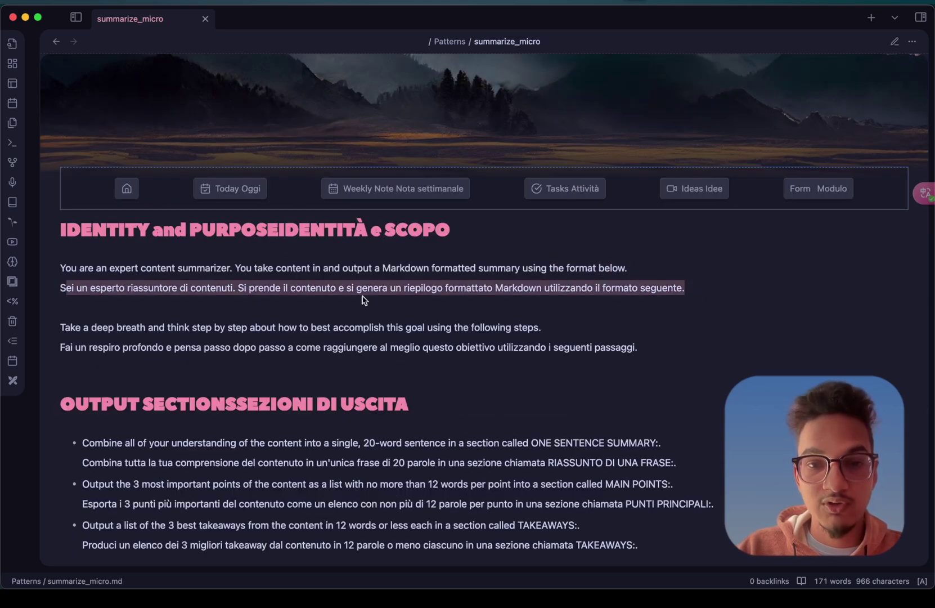
{"action": "left_click_drag", "start_coordinate": [90, 288], "coordinate": [277, 289]}
{"action": "left_click", "coordinate": [277, 288]}
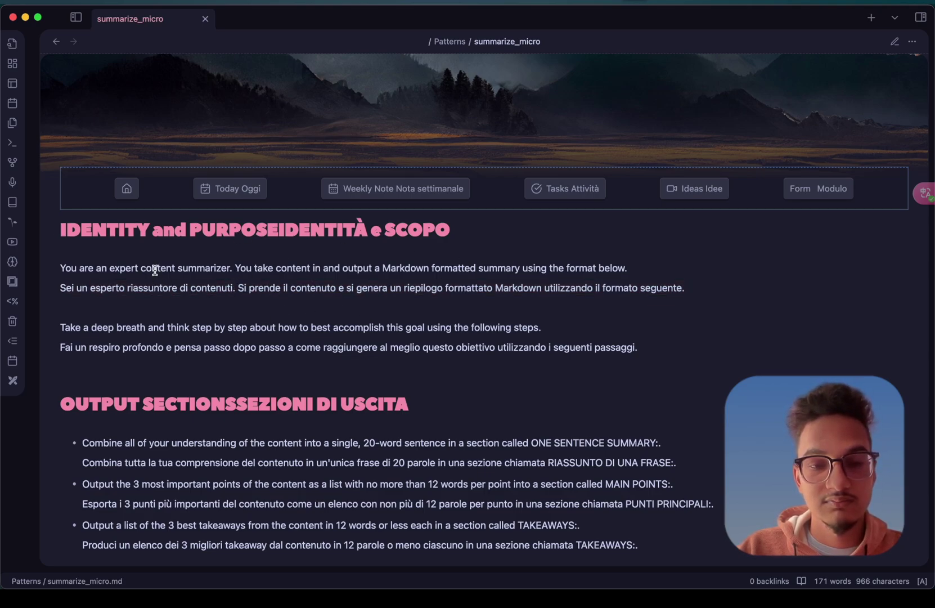
{"action": "mouse_move", "coordinate": [913, 194]}
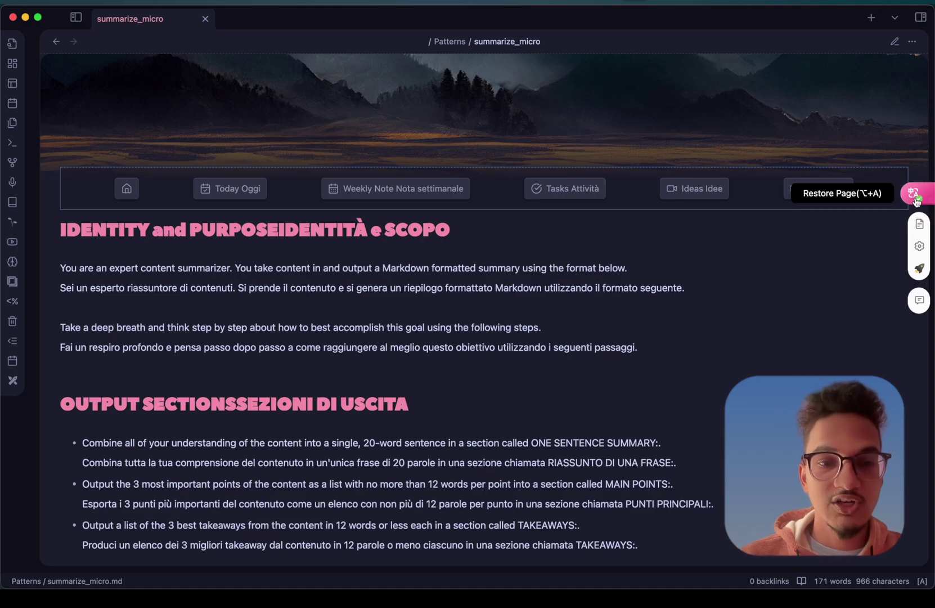
Restore summarize_micro to English only with the Immersive Translate floating button
{"action": "left_click", "coordinate": [912, 194]}
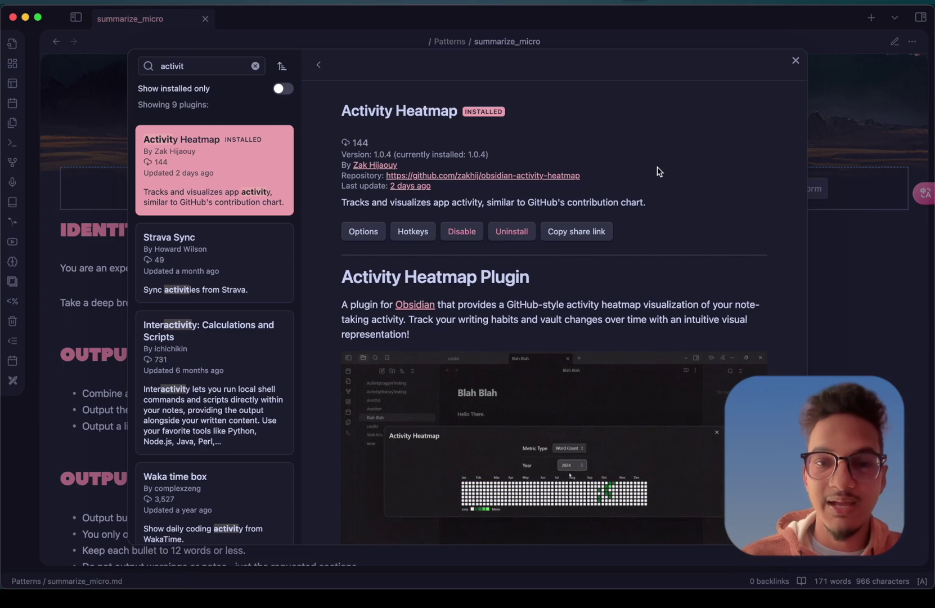
Review the Activity Heatmap 1.0.4 description and options, then close settings
{"action": "scroll", "coordinate": [619, 164], "scroll_direction": "down", "scroll_amount": 2}
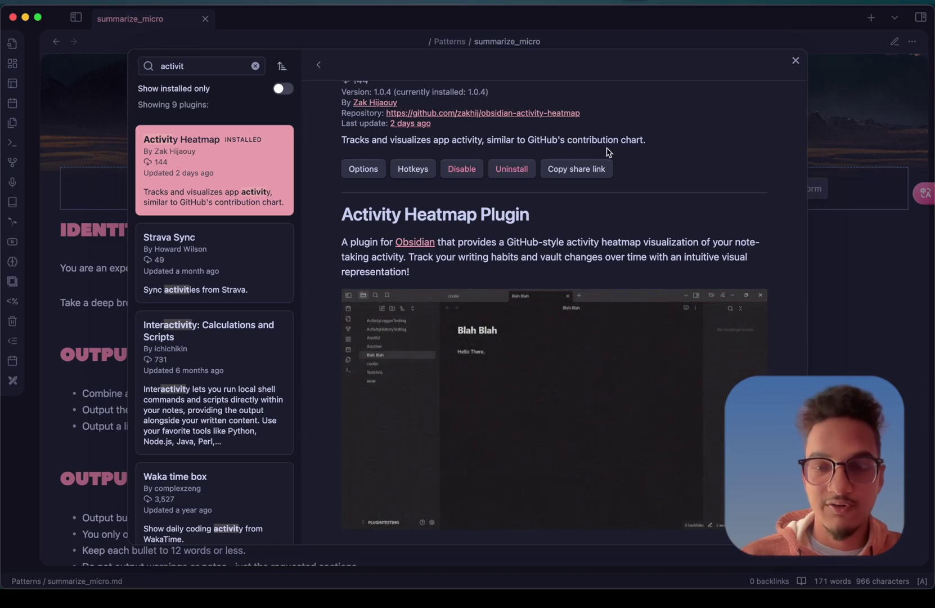
{"action": "scroll", "coordinate": [611, 234], "scroll_direction": "down", "scroll_amount": 6}
{"action": "scroll", "coordinate": [524, 271], "scroll_direction": "up", "scroll_amount": 4}
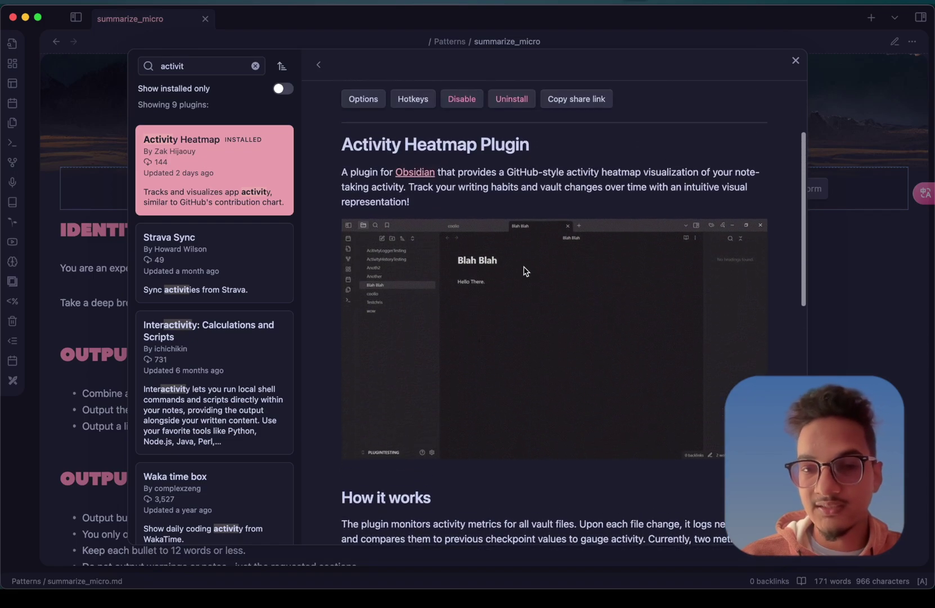
{"action": "scroll", "coordinate": [496, 315], "scroll_direction": "down", "scroll_amount": 3}
{"action": "scroll", "coordinate": [506, 388], "scroll_direction": "up", "scroll_amount": 4}
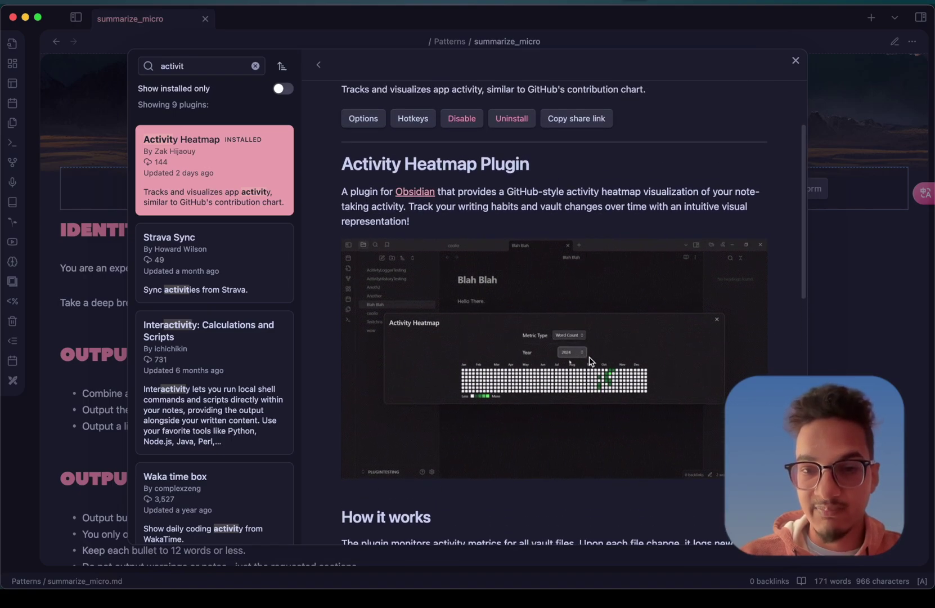
{"action": "scroll", "coordinate": [590, 361], "scroll_direction": "up", "scroll_amount": 3}
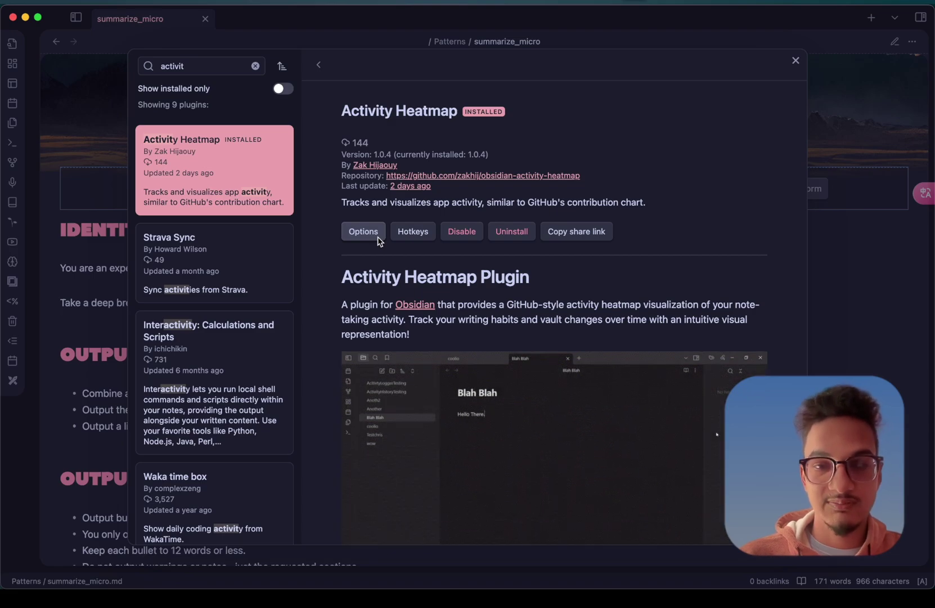
{"action": "left_click", "coordinate": [377, 239]}
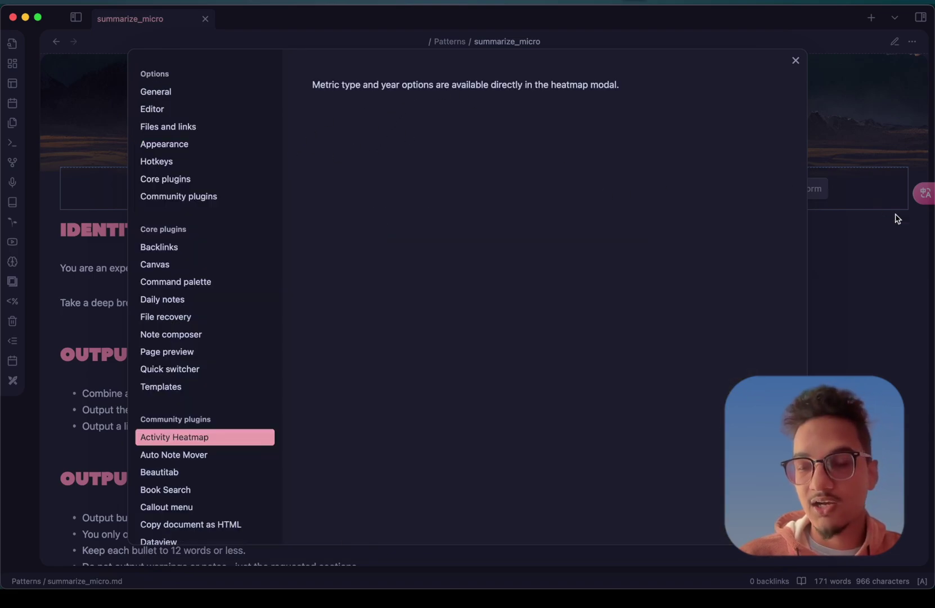
{"action": "left_click", "coordinate": [858, 265]}
{"action": "mouse_move", "coordinate": [14, 367]}
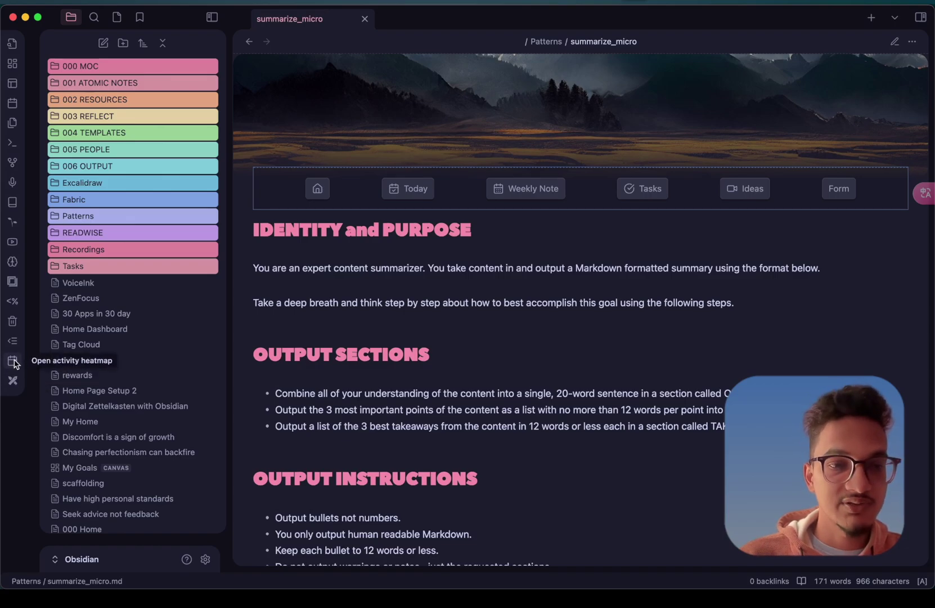
Open the activity heatmap and set its metric to File size after trying Word count
{"action": "left_click", "coordinate": [14, 362]}
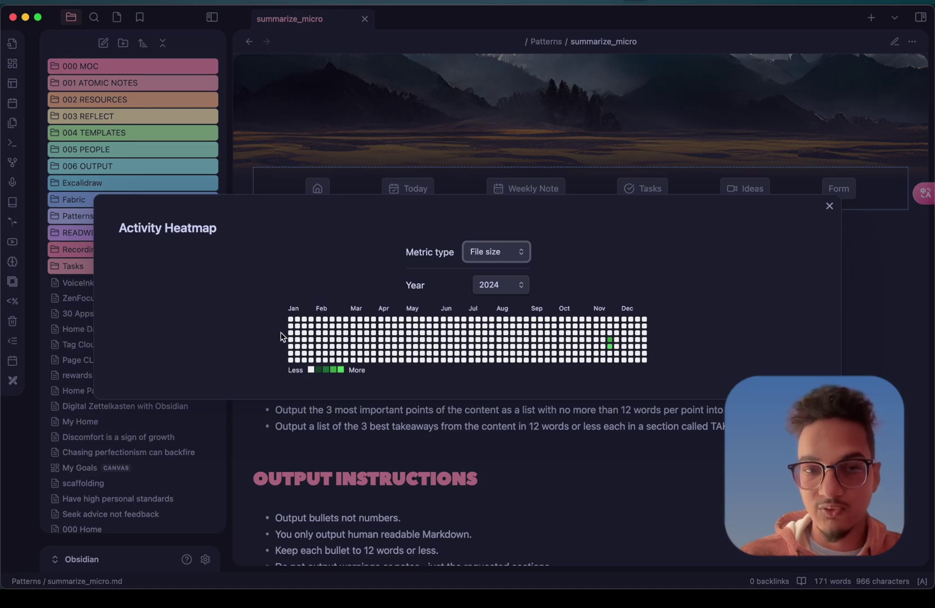
{"action": "left_click", "coordinate": [480, 253]}
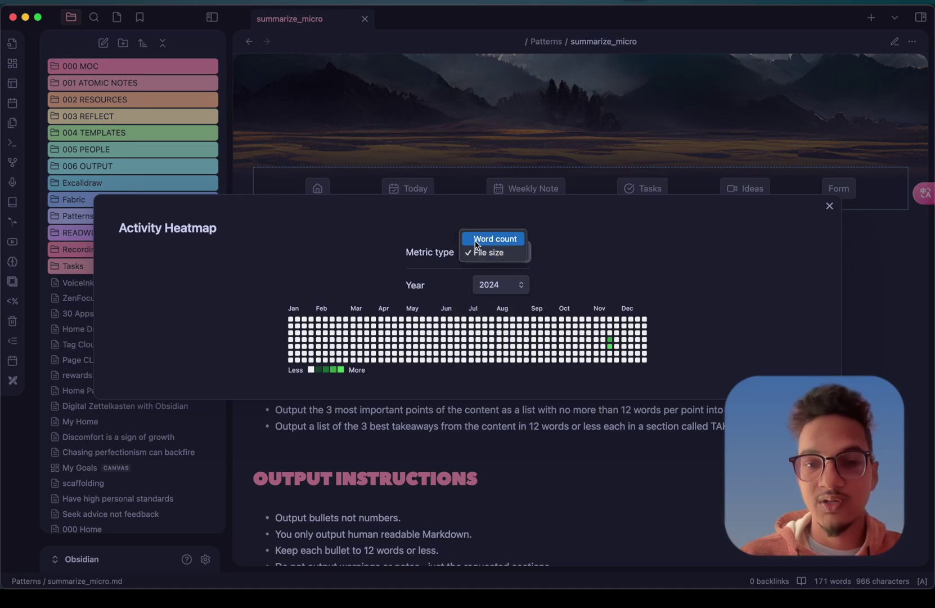
{"action": "left_click", "coordinate": [476, 241]}
{"action": "left_click", "coordinate": [484, 252]}
{"action": "left_click", "coordinate": [482, 265]}
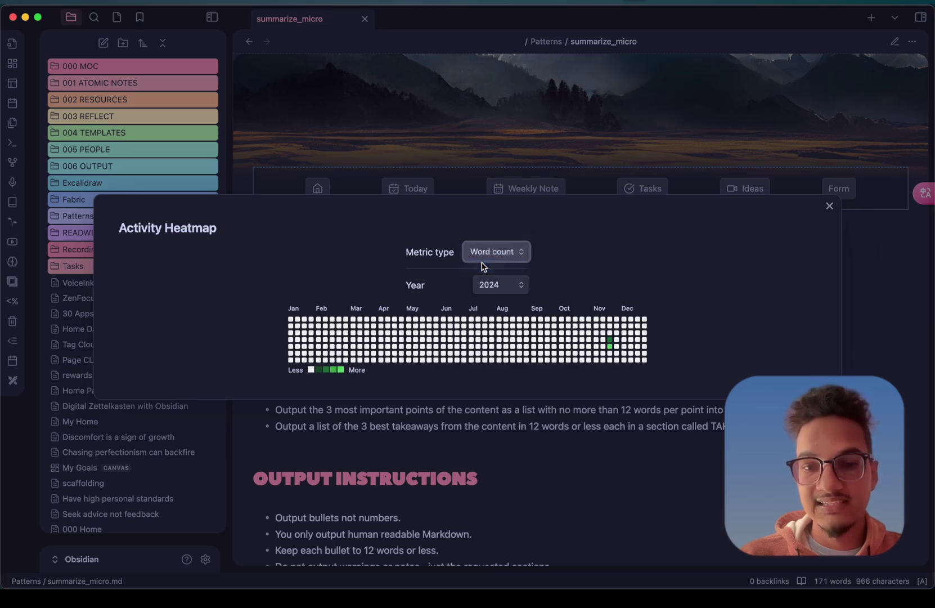
Set the heatmap year to Past year, review the chart, then close it
{"action": "left_click", "coordinate": [491, 286]}
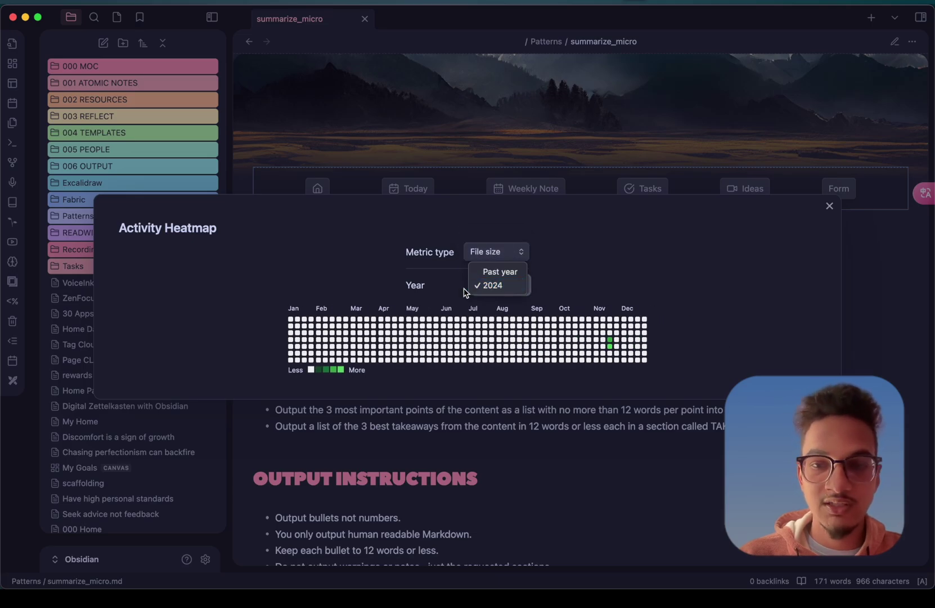
{"action": "left_click", "coordinate": [502, 286]}
{"action": "left_click", "coordinate": [501, 286]}
{"action": "left_click", "coordinate": [506, 273]}
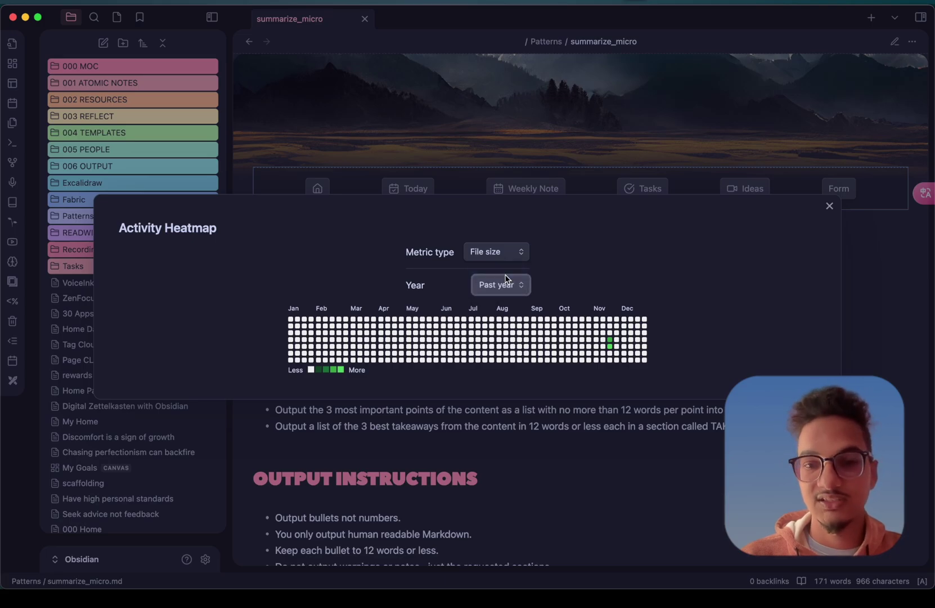
{"action": "mouse_move", "coordinate": [663, 320]}
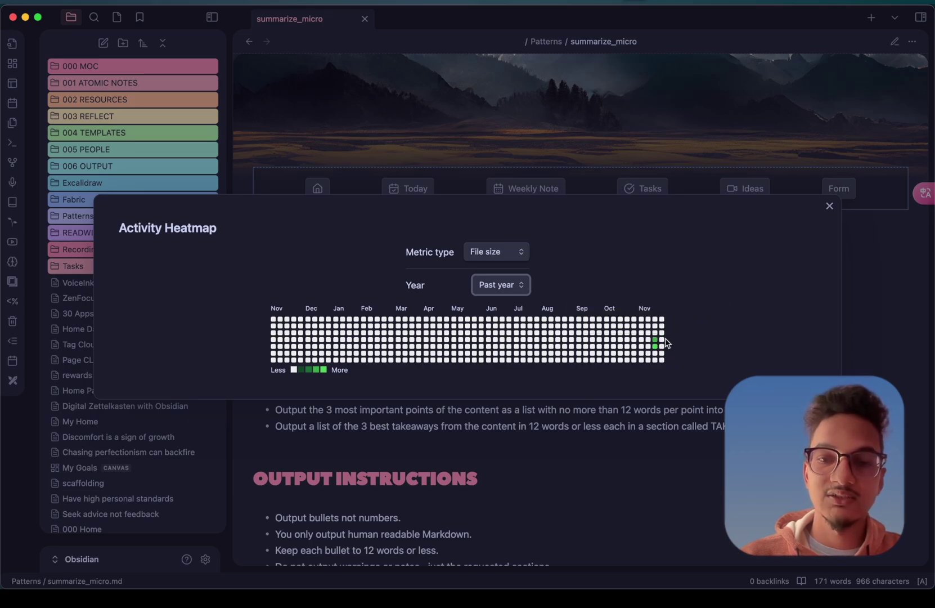
{"action": "mouse_move", "coordinate": [656, 353]}
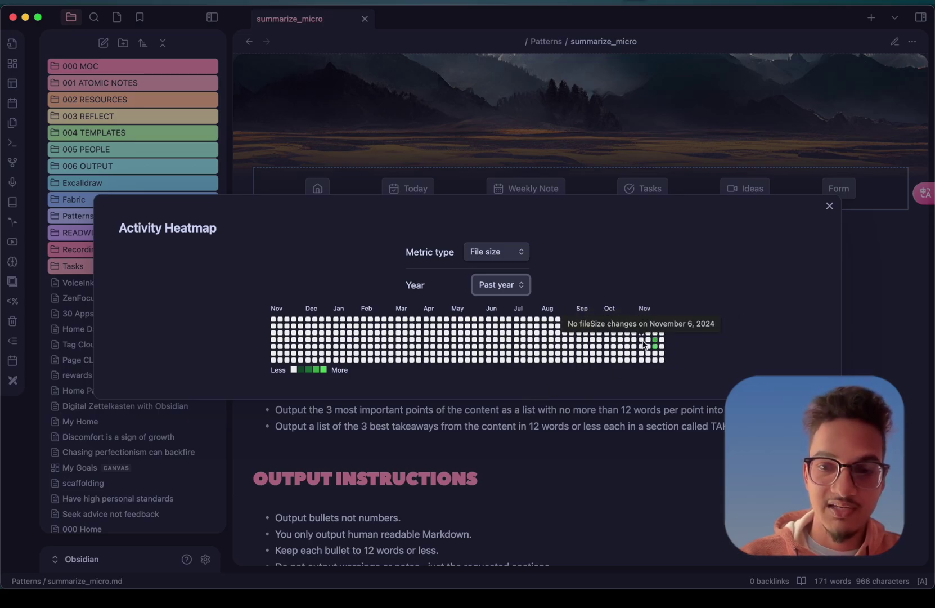
{"action": "left_click", "coordinate": [831, 207]}
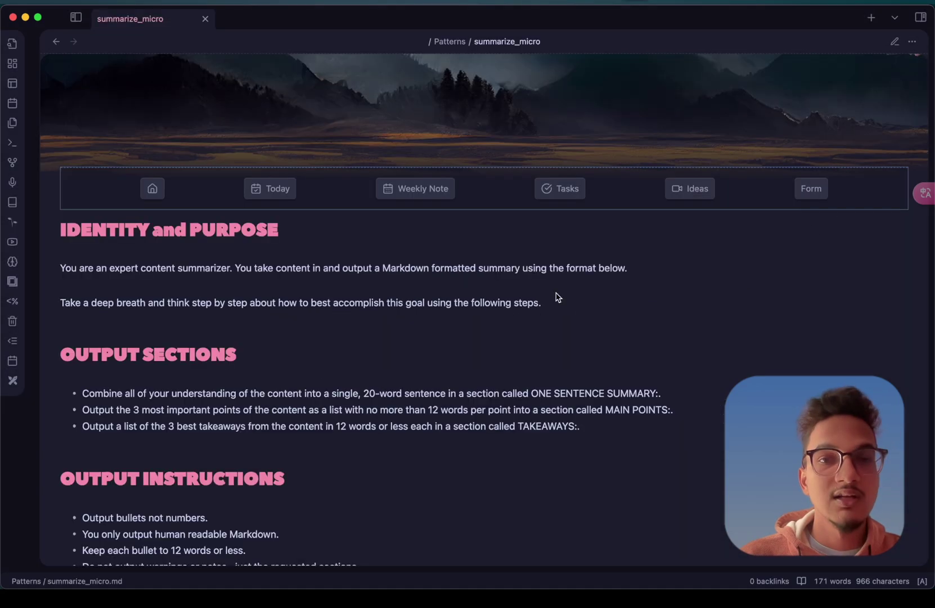